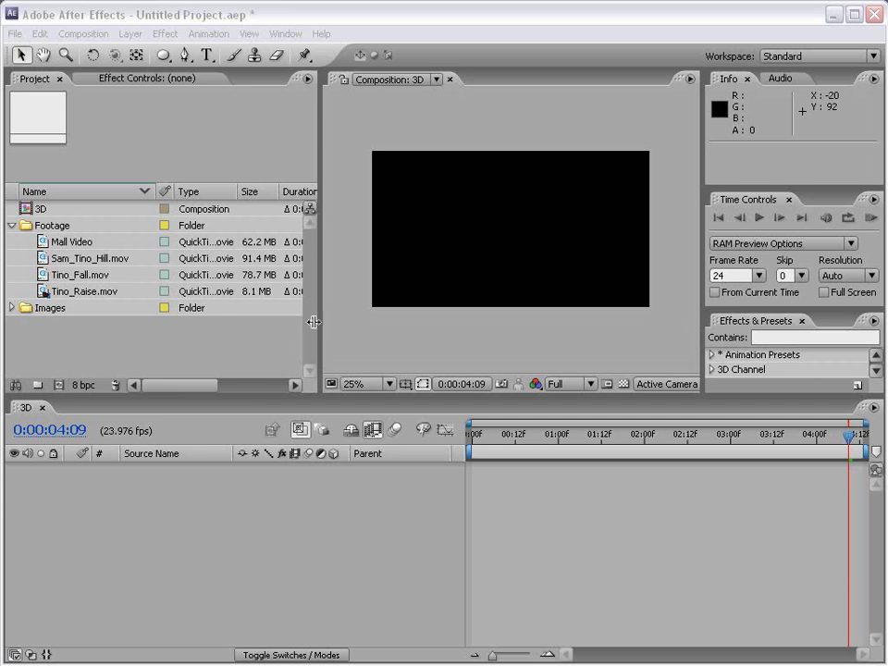
# Widen the composition viewer and add Tino_Raise.mov, Tino_Fall.mov, Sam_Tino_Hill.mov and Mall Video to the 3D composition's timeline
pyautogui.moveTo(314, 322); pyautogui.dragTo(259, 326)
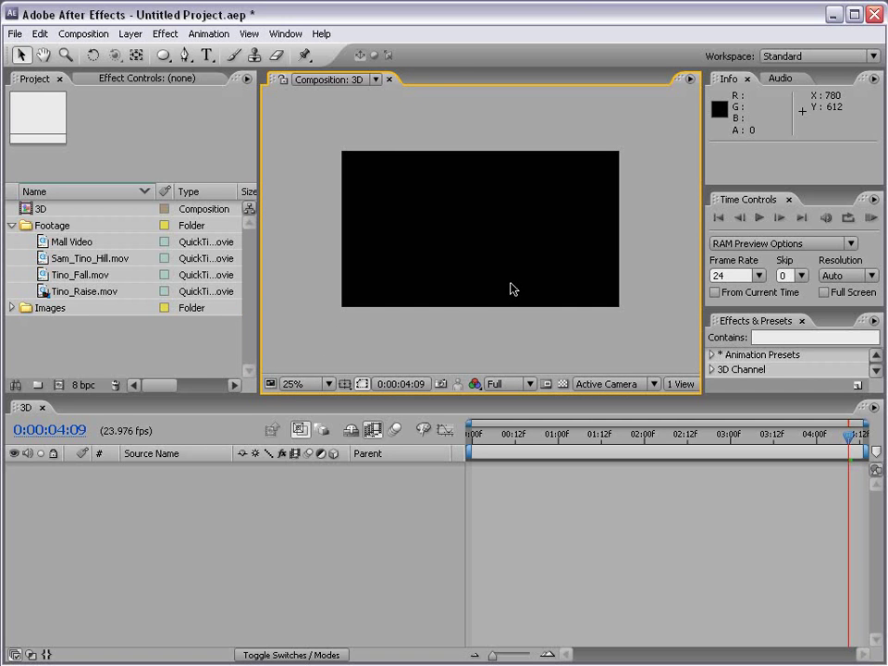
pyautogui.click(72, 243)
pyautogui.click(78, 259)
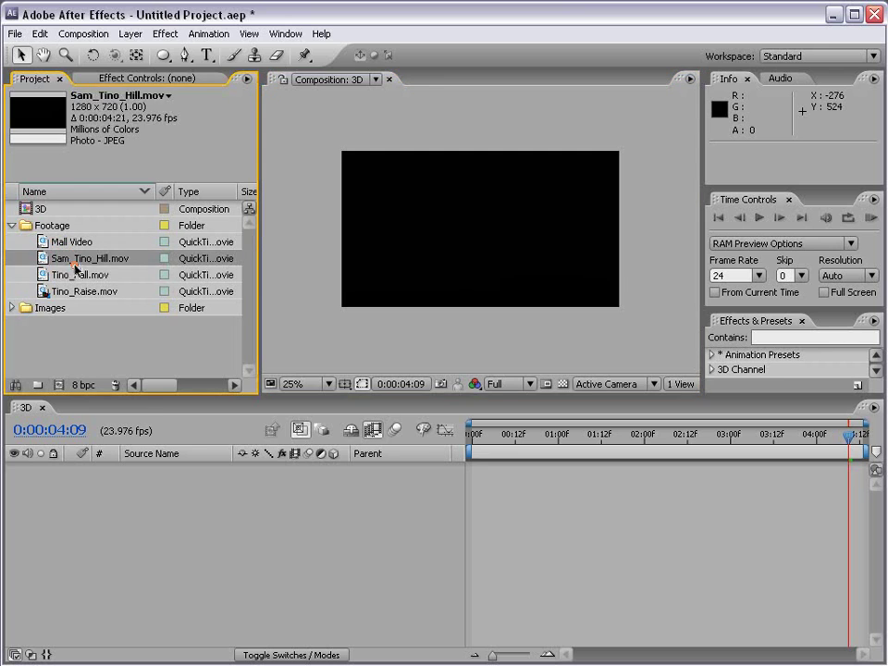
pyautogui.click(81, 277)
pyautogui.click(80, 292)
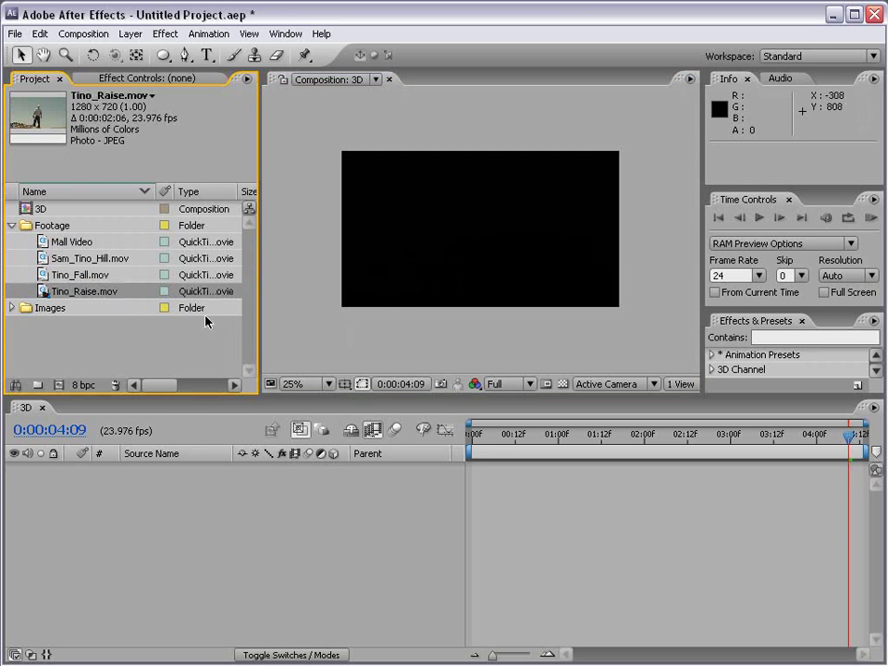
pyautogui.moveTo(69, 296); pyautogui.dragTo(96, 520)
pyautogui.moveTo(90, 264); pyautogui.dragTo(129, 500)
pyautogui.moveTo(69, 247); pyautogui.dragTo(139, 514)
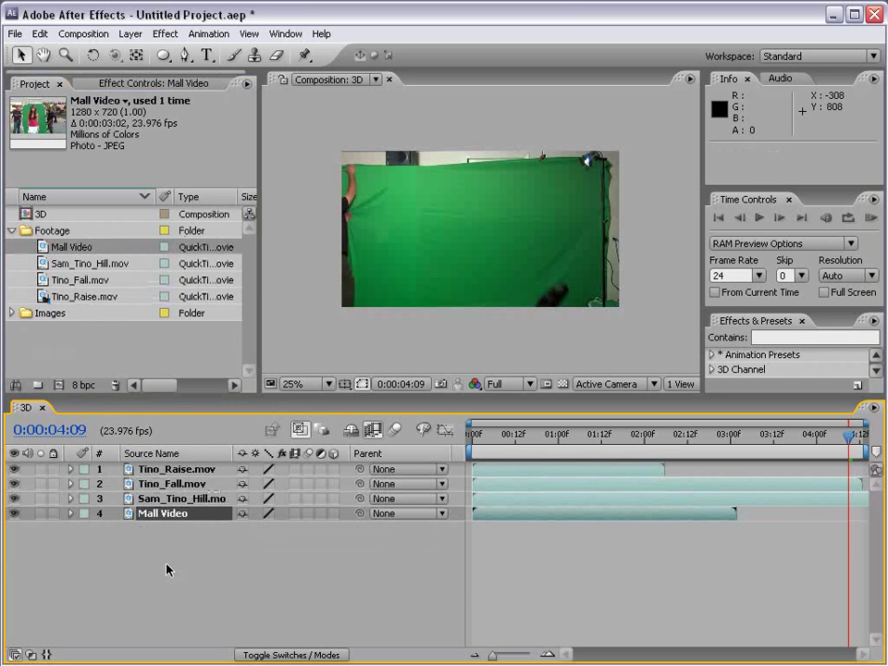
# End the work area at 0:00:02:00 and trim the composition to it
pyautogui.click(645, 456)
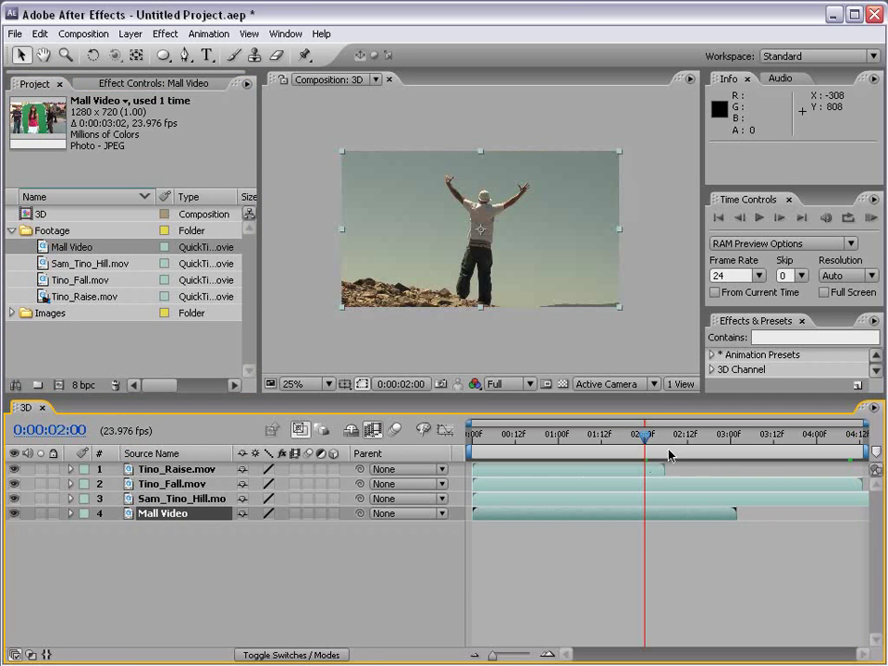
pyautogui.moveTo(866, 451); pyautogui.dragTo(652, 469)
pyautogui.rightClick(594, 460)
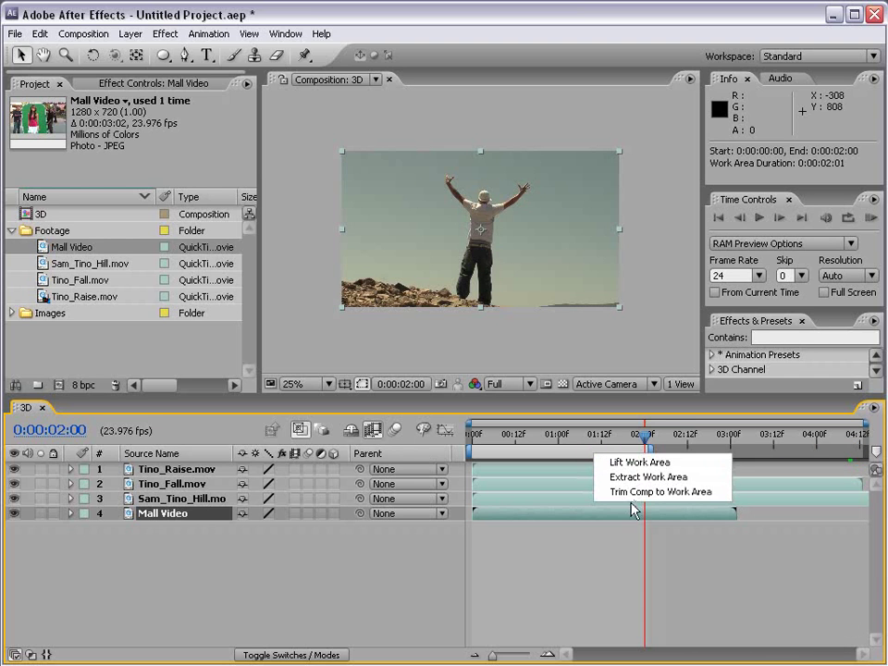
pyautogui.click(715, 495)
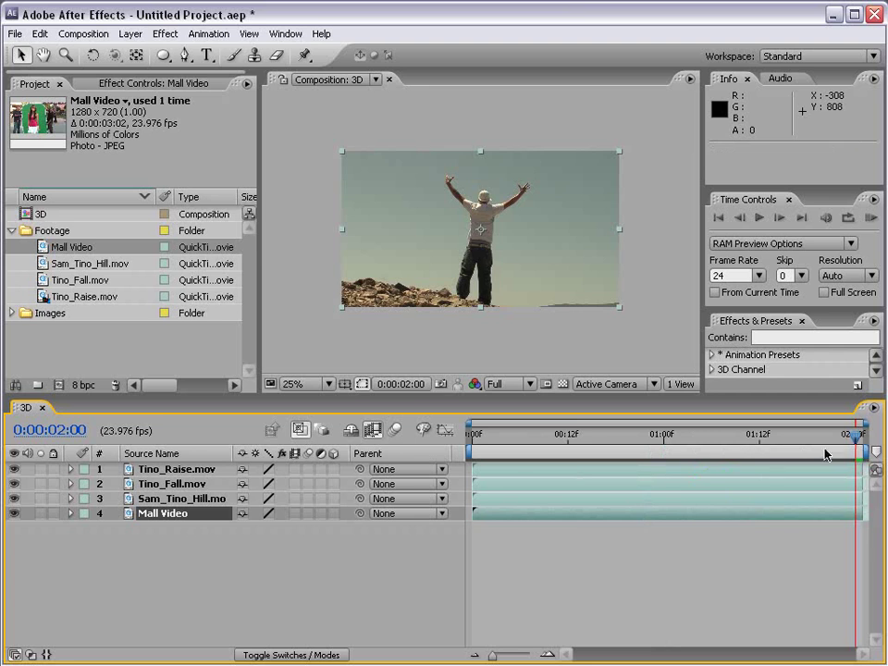
pyautogui.moveTo(827, 453); pyautogui.dragTo(874, 460)
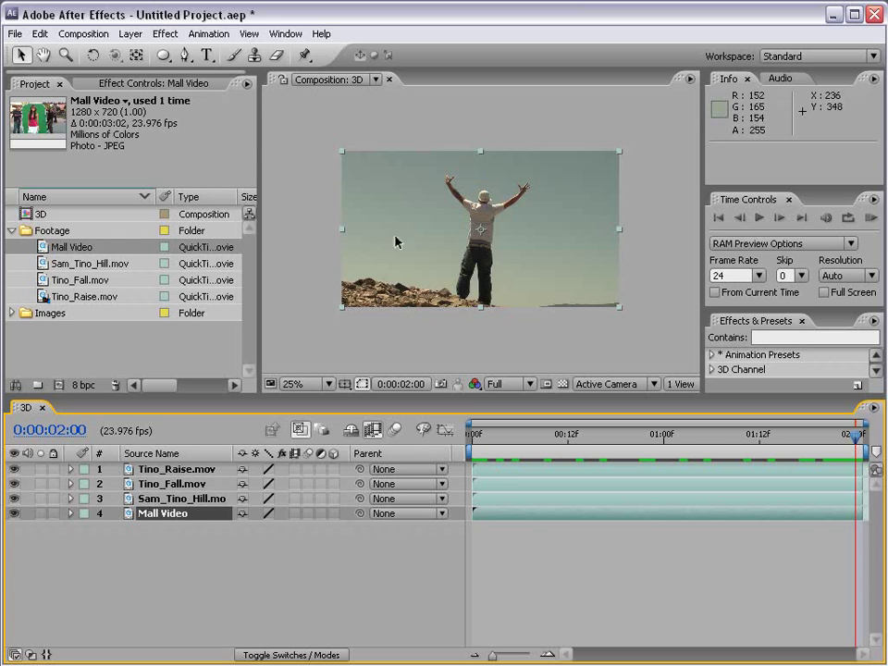
# Try moving three of the video layers freely around the composition frame and undo the moves
pyautogui.moveTo(395, 215); pyautogui.dragTo(468, 314)
pyautogui.moveTo(507, 182); pyautogui.dragTo(343, 261)
pyautogui.moveTo(544, 171); pyautogui.dragTo(591, 258)
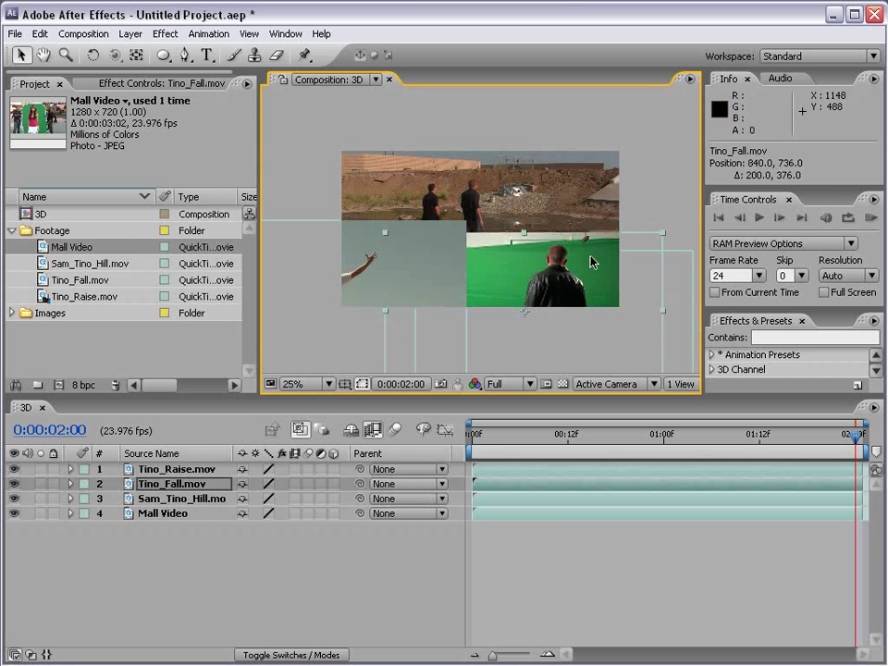
pyautogui.hotkey('ctrl', 'z')
pyautogui.hotkey('ctrl', 'z')
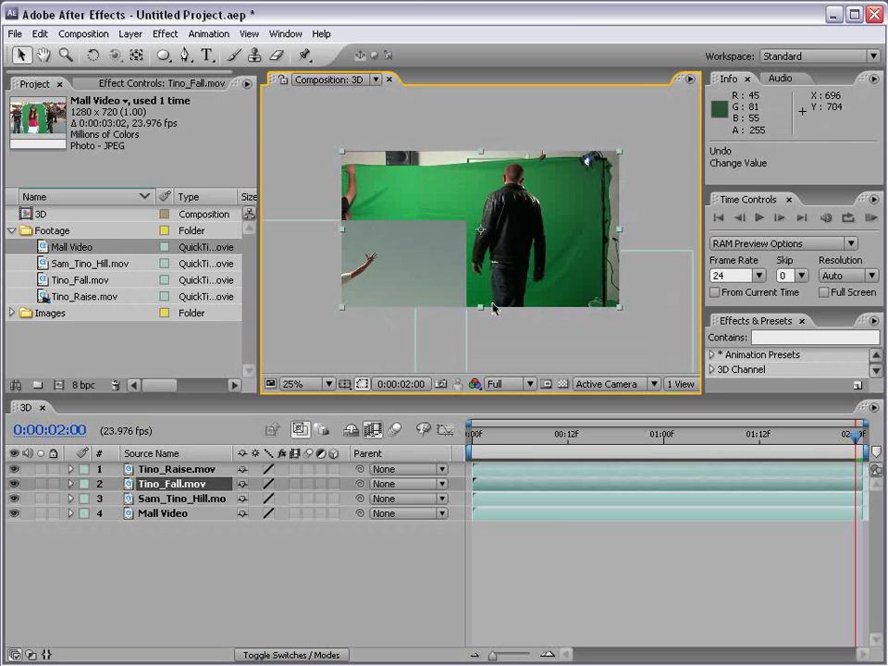
pyautogui.hotkey('ctrl', 'z')
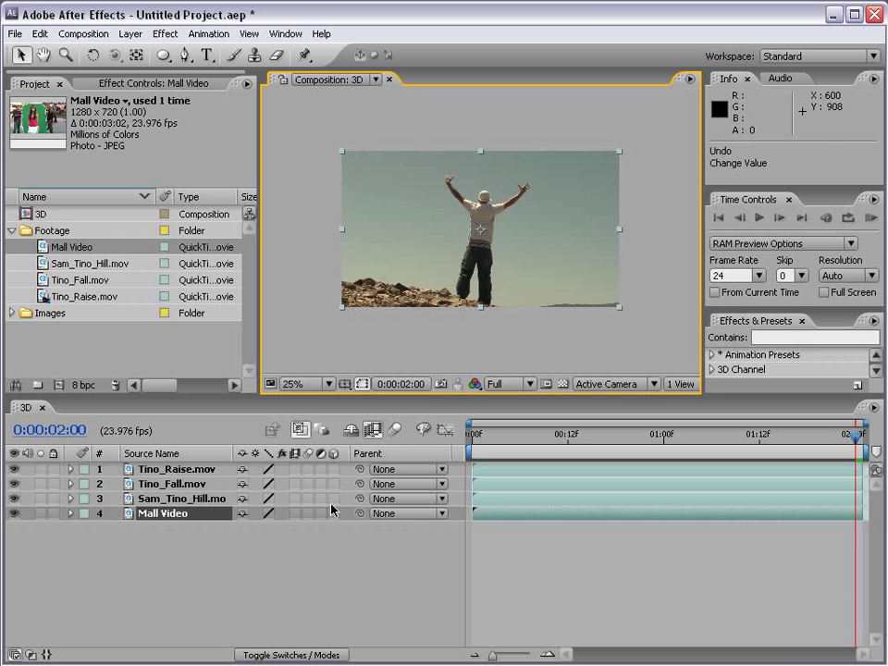
# Turn all four video layers into 3D layers and examine the axis handles on Tino_Raise.mov
pyautogui.click(288, 537)
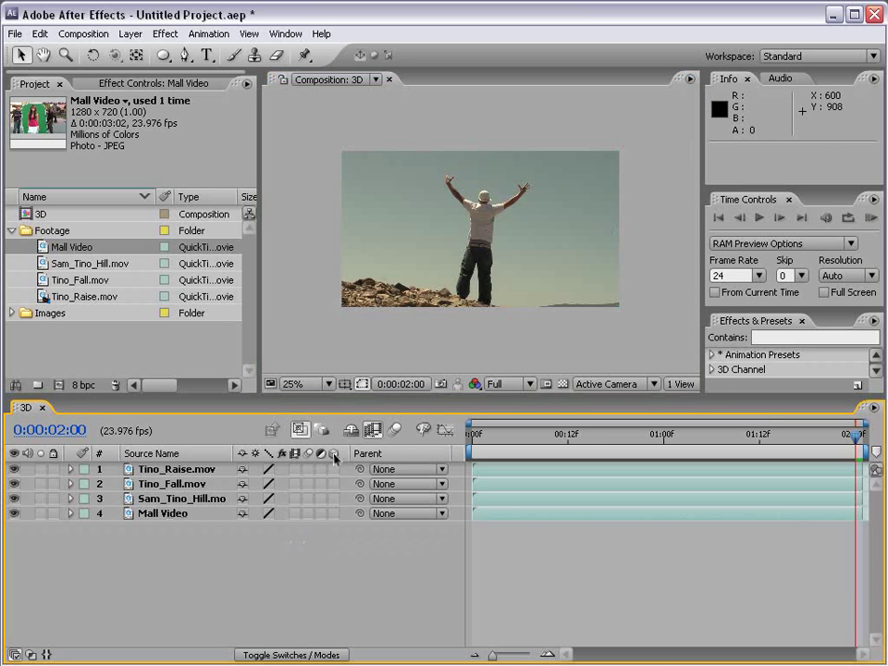
pyautogui.moveTo(334, 470); pyautogui.dragTo(335, 516)
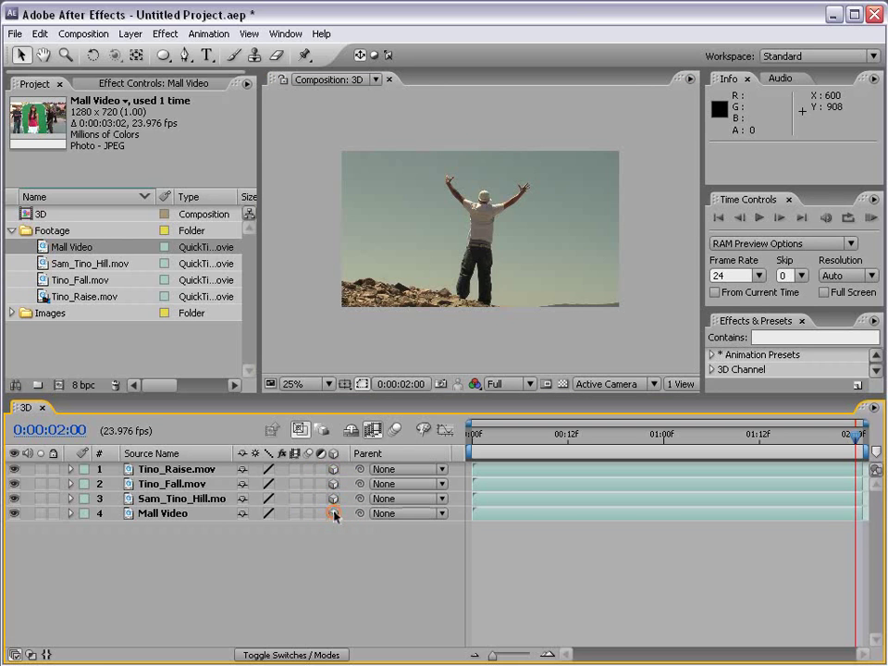
pyautogui.click(436, 250)
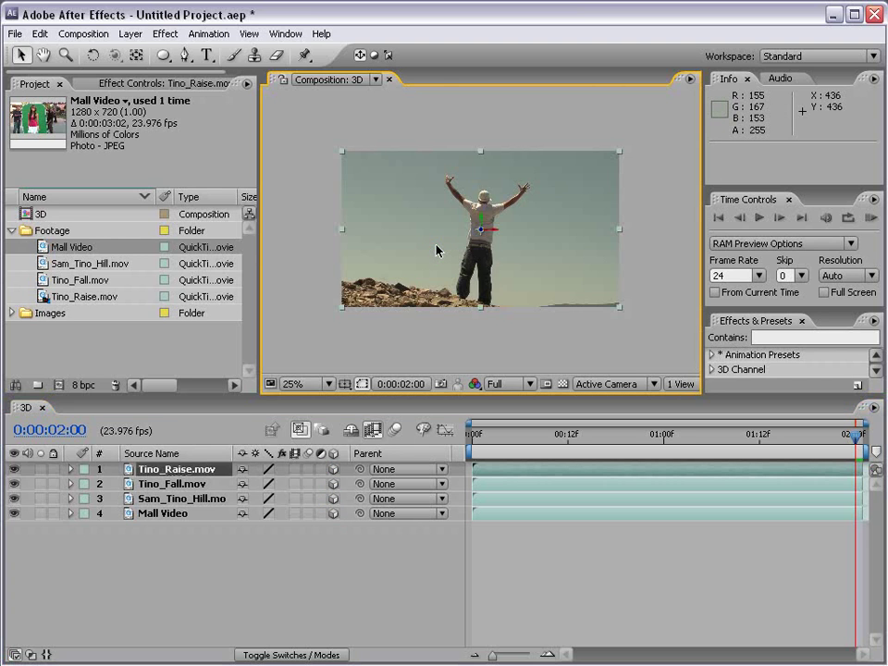
pyautogui.press('.')
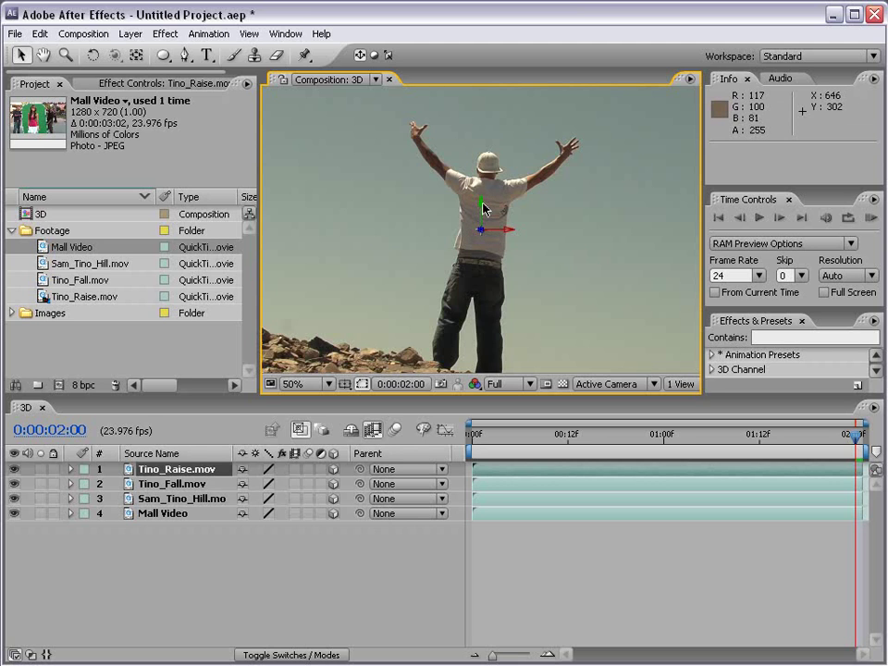
pyautogui.press(',')
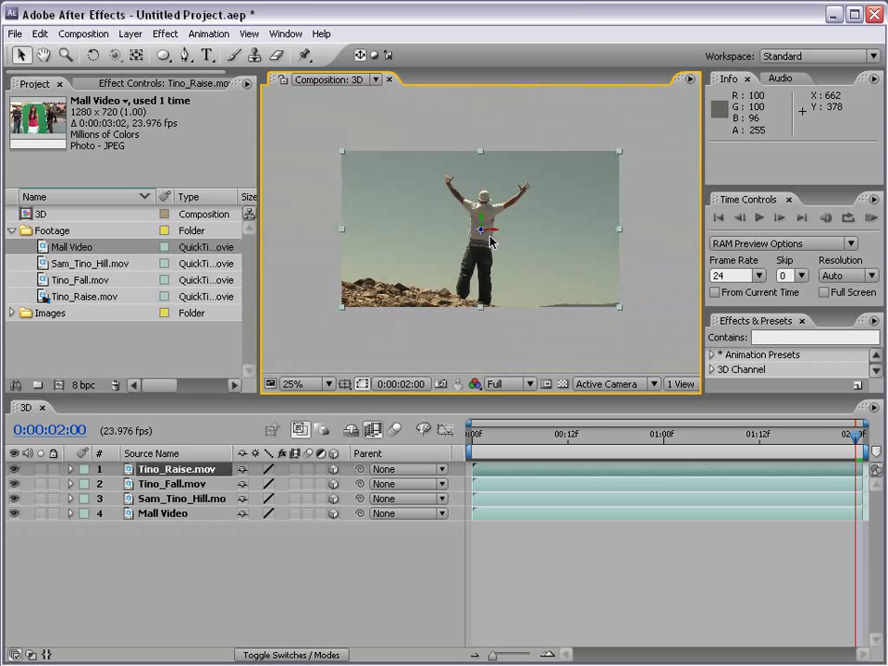
# Solo Tino_Raise.mov, try moving it freely across the frame, and undo the move
pyautogui.click(41, 469)
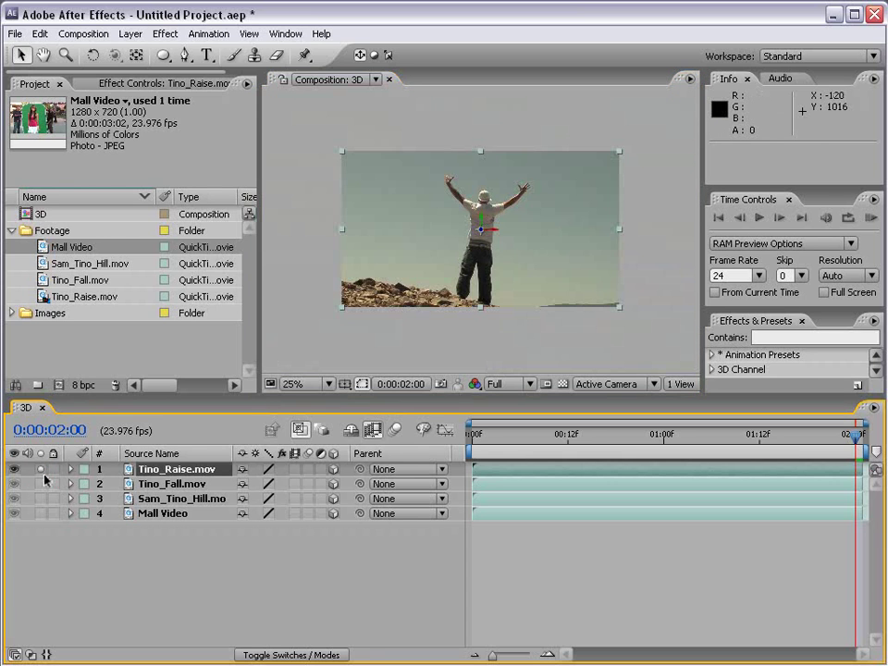
pyautogui.moveTo(539, 217); pyautogui.dragTo(590, 212)
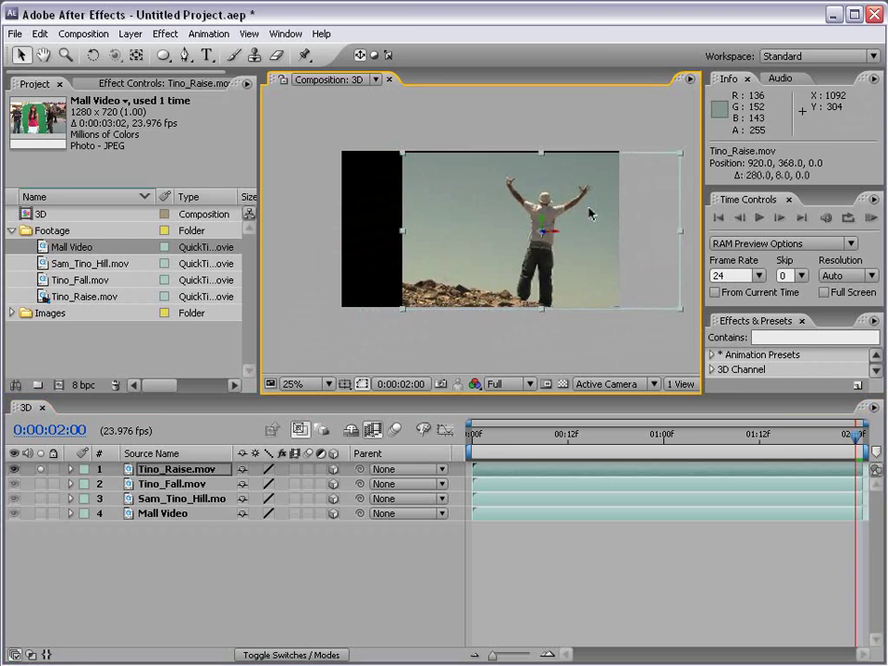
pyautogui.hotkey('ctrl', 'z')
# Try moving Tino_Raise.mov with its individual 3D axis handles, undoing each move
pyautogui.press('.')
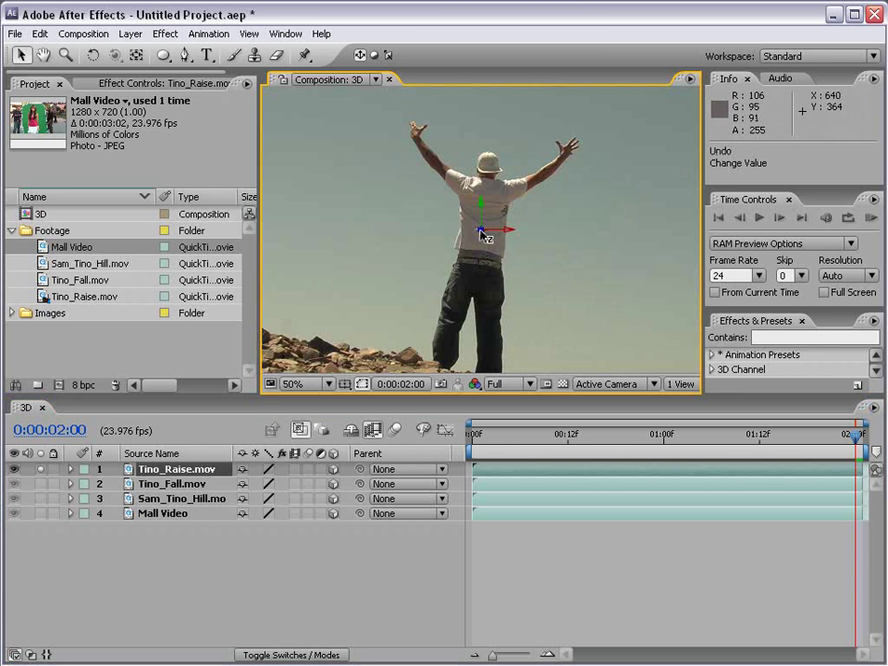
pyautogui.moveTo(500, 235); pyautogui.dragTo(483, 245)
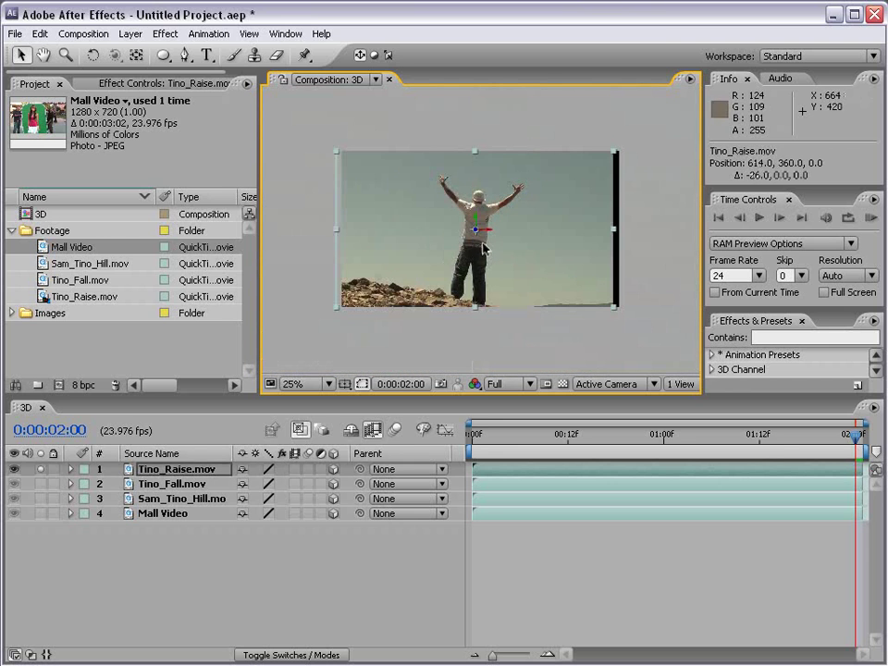
pyautogui.hotkey('ctrl', 'z')
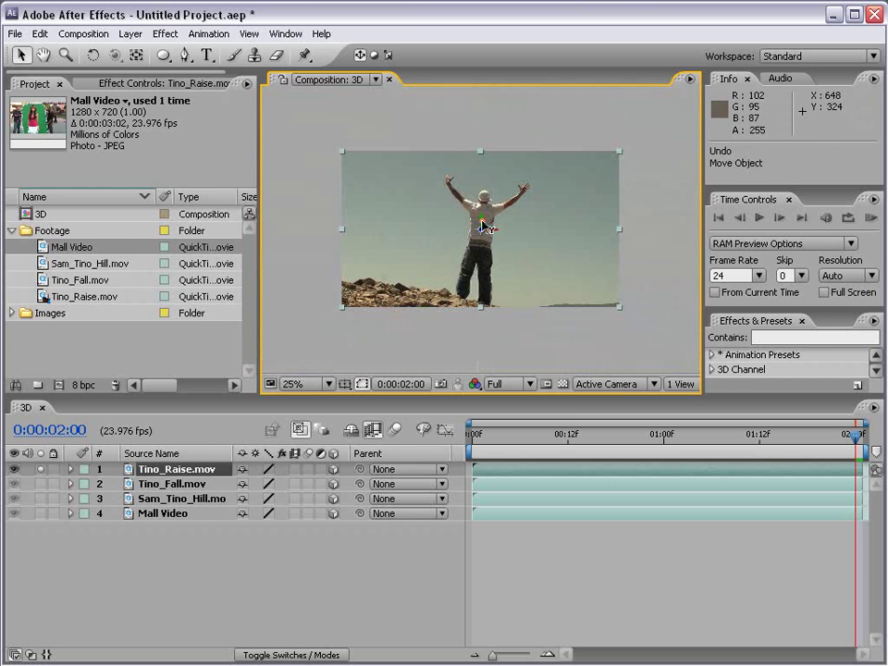
pyautogui.moveTo(482, 225); pyautogui.dragTo(490, 257)
pyautogui.hotkey('ctrl', 'z')
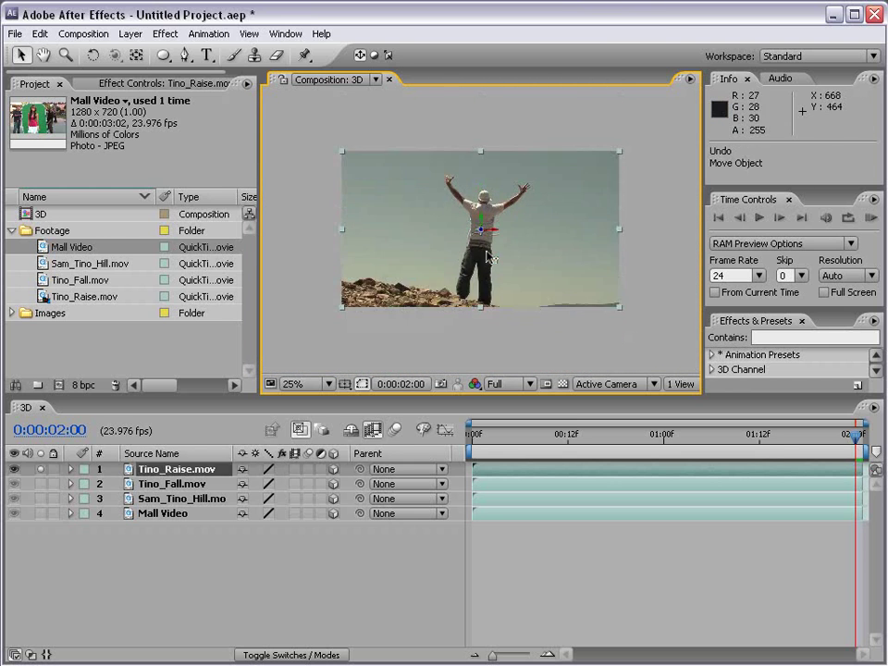
pyautogui.press('.')
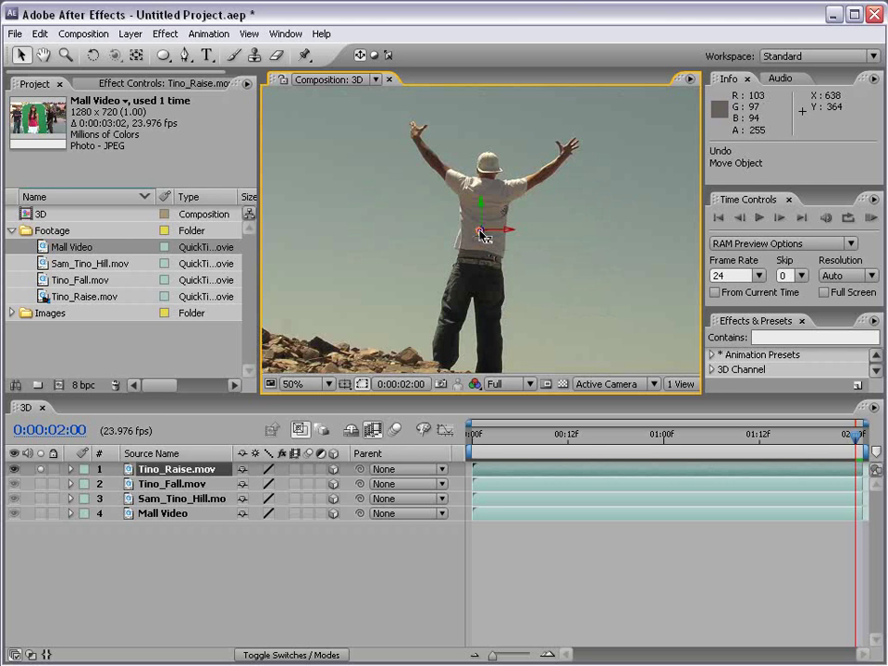
pyautogui.moveTo(482, 234); pyautogui.dragTo(512, 234)
pyautogui.hotkey('ctrl', 'z')
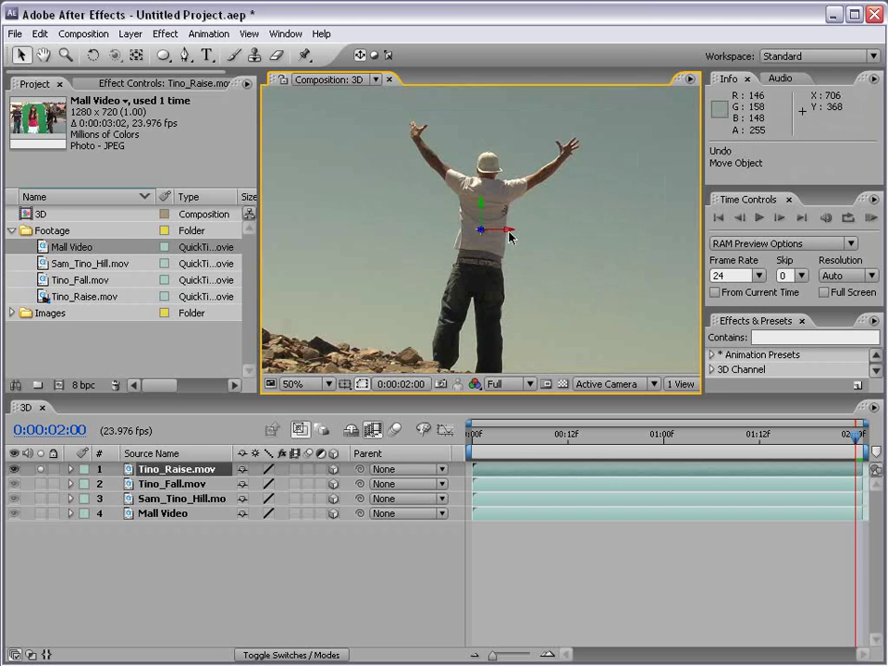
pyautogui.press(',')
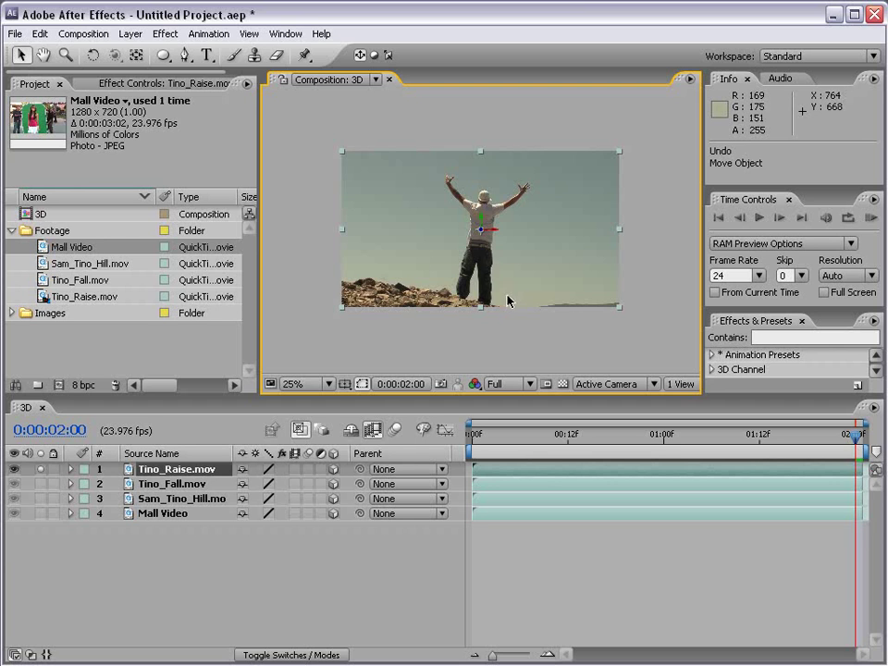
# Create a new camera named Camera 1 with the 50mm preset and unsolo Tino_Raise.mov
pyautogui.click(131, 35)
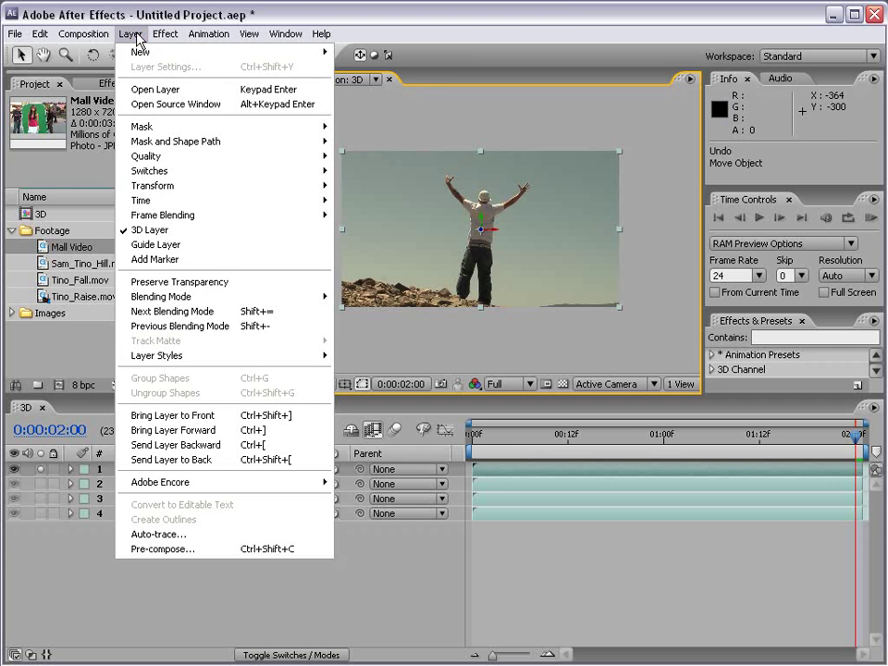
pyautogui.moveTo(139, 52)
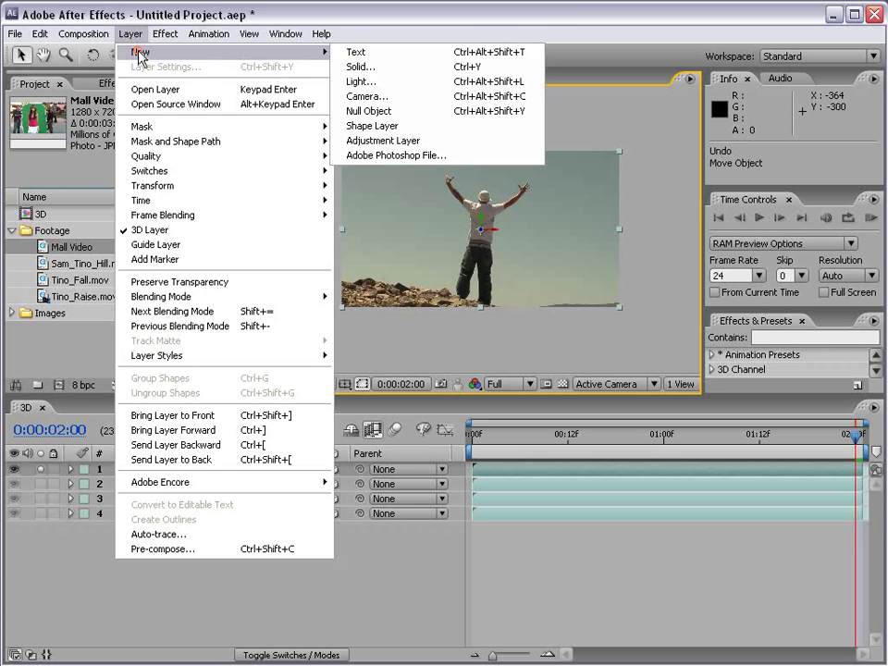
pyautogui.click(413, 96)
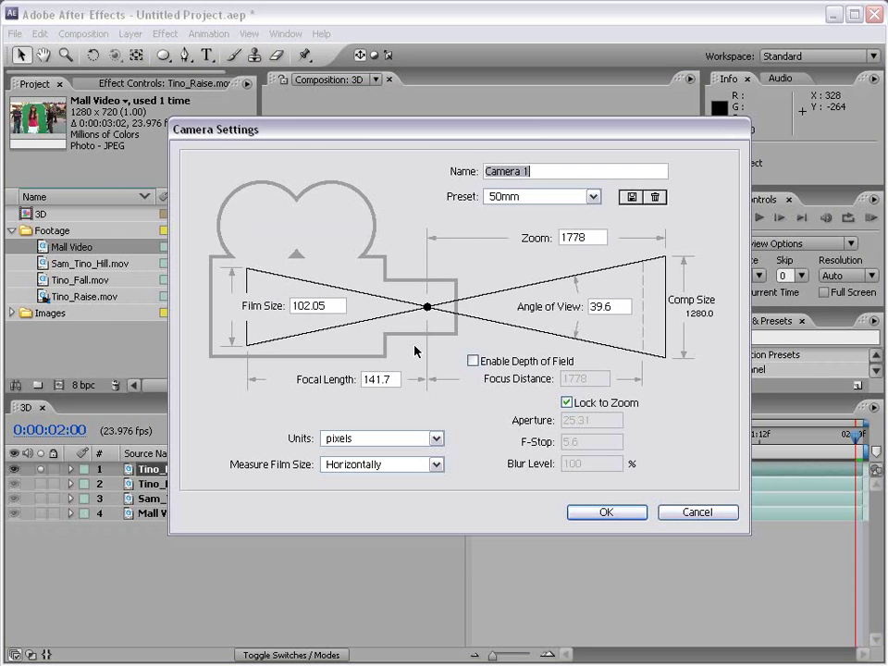
pyautogui.click(549, 197)
pyautogui.click(521, 292)
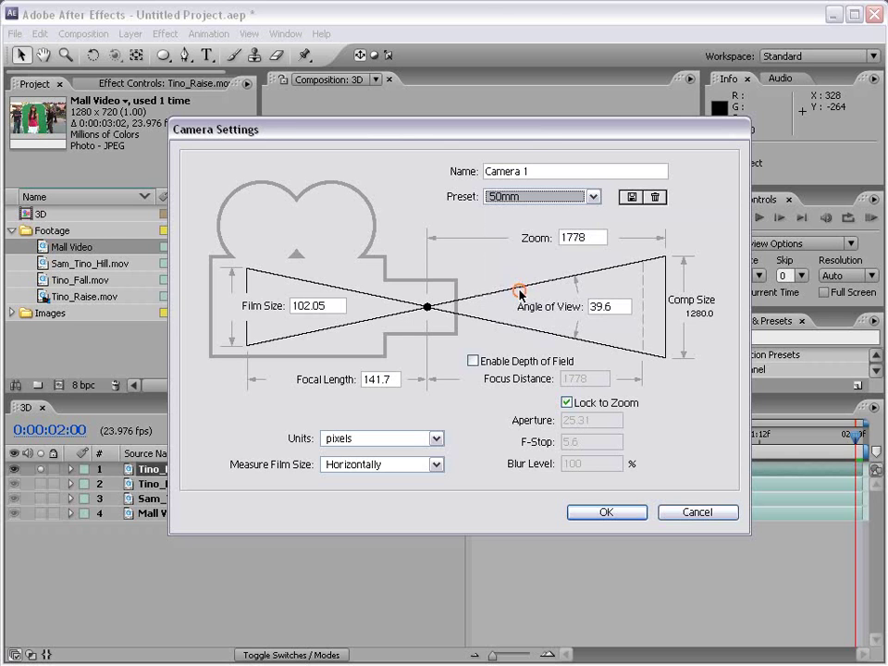
pyautogui.click(577, 512)
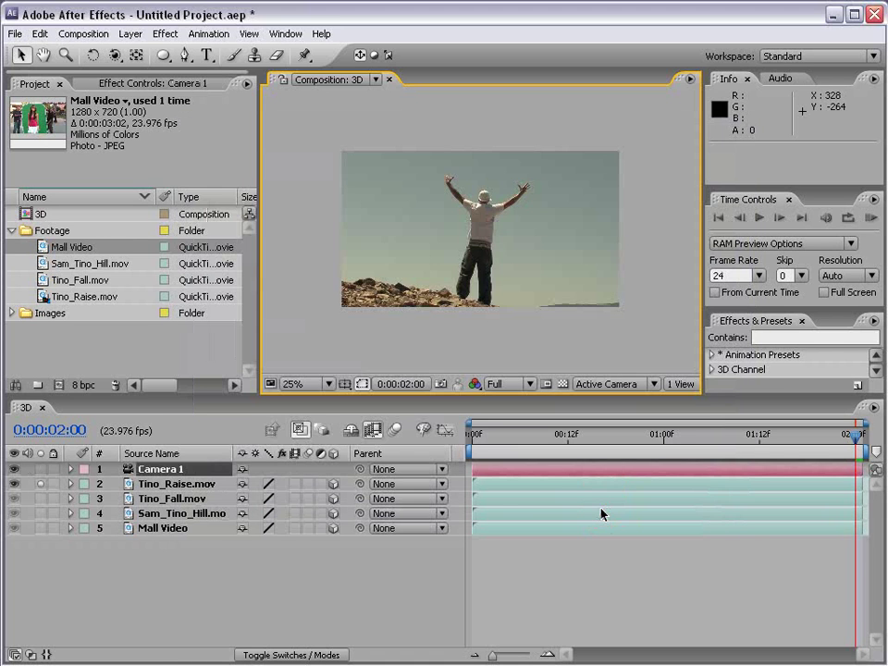
pyautogui.click(41, 486)
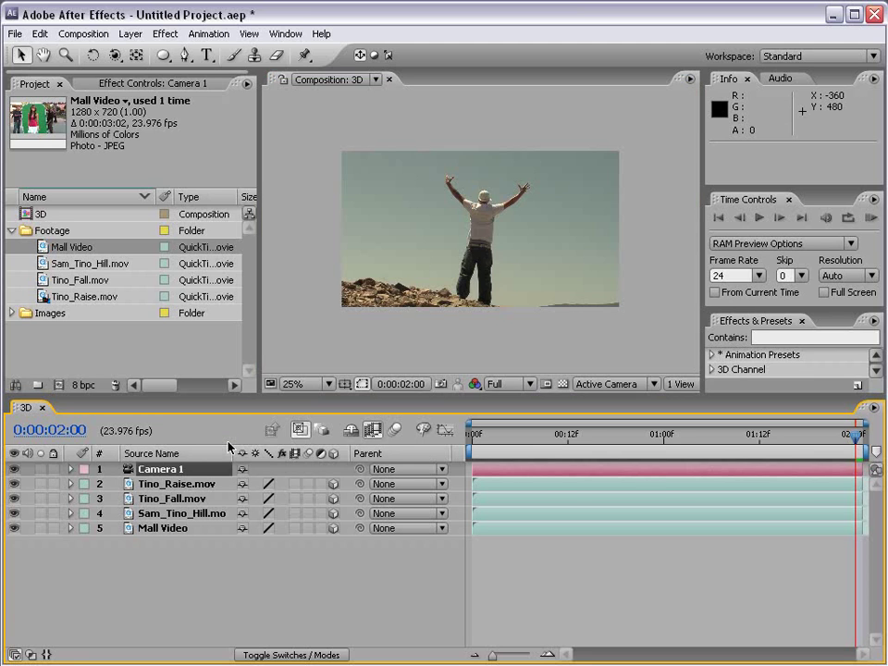
# Try orbiting Camera 1 around the footage with the Orbit Camera Tool and undo the orbit
pyautogui.click(116, 56)
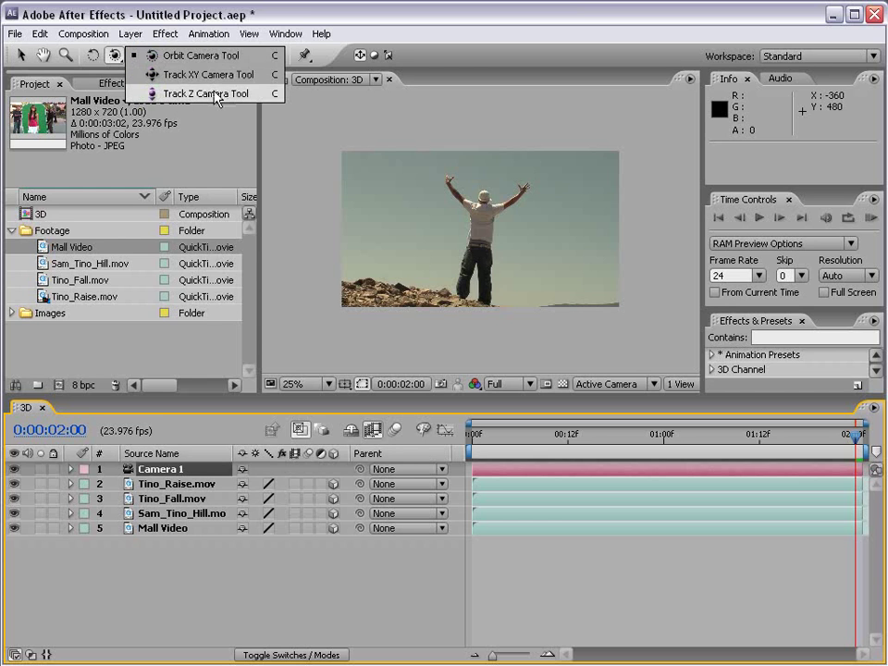
pyautogui.click(185, 56)
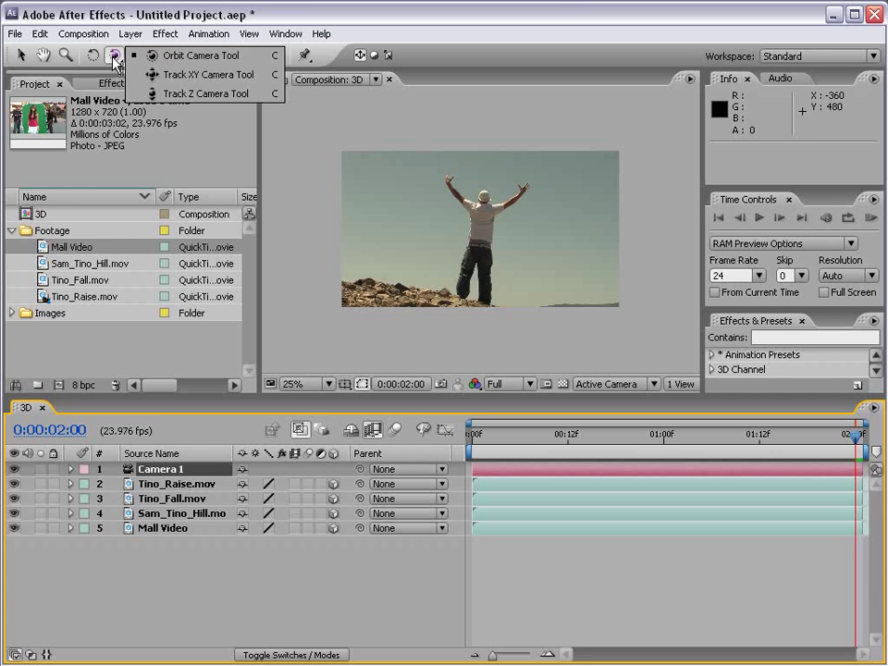
pyautogui.moveTo(536, 203); pyautogui.dragTo(499, 205)
pyautogui.hotkey('ctrl', 'z')
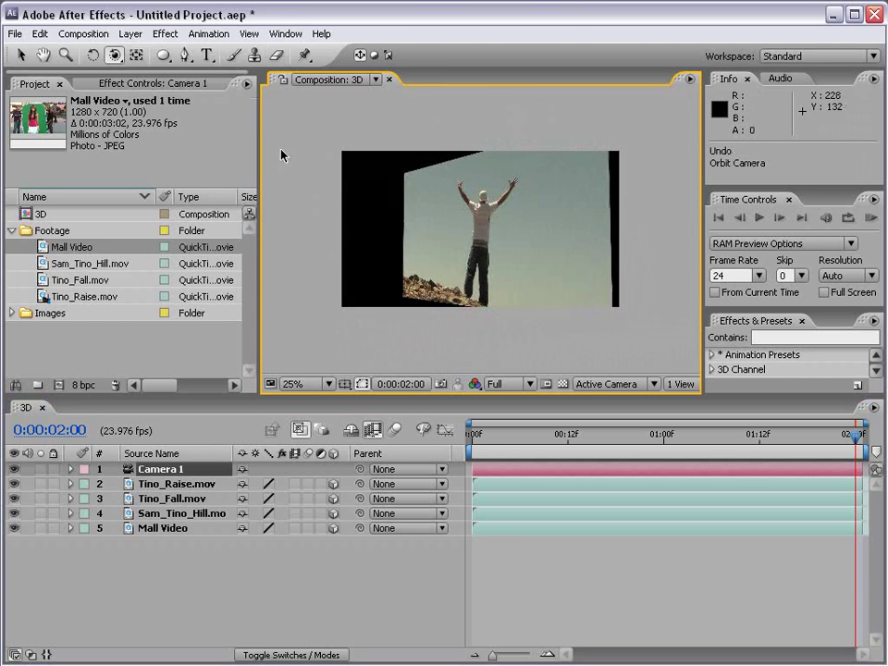
# Try moving Camera 1 with the Track XY Camera Tool and the Track Z Camera Tool, undoing each move
pyautogui.click(117, 62)
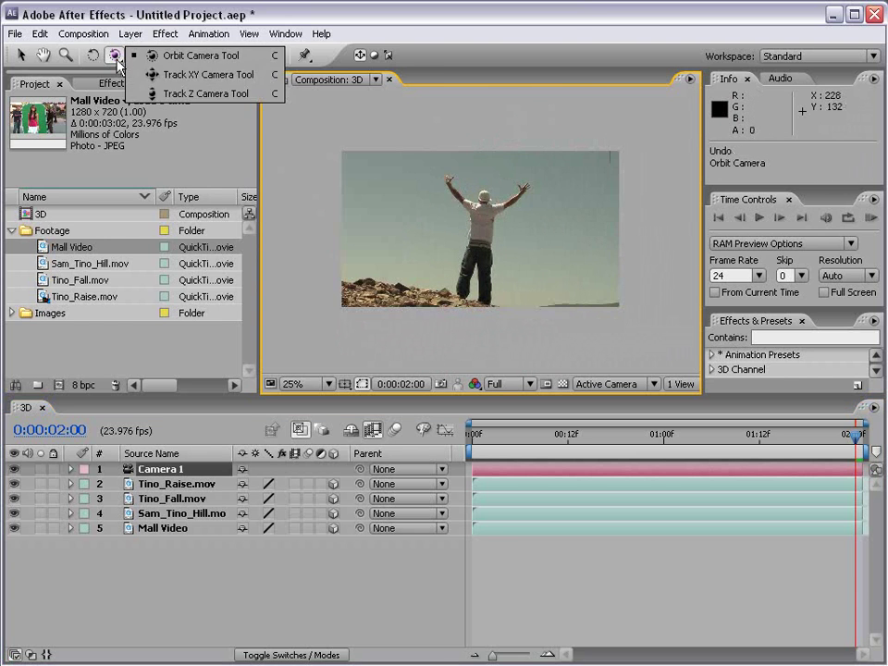
pyautogui.click(185, 74)
pyautogui.moveTo(406, 222); pyautogui.dragTo(272, 236)
pyautogui.hotkey('ctrl', 'z')
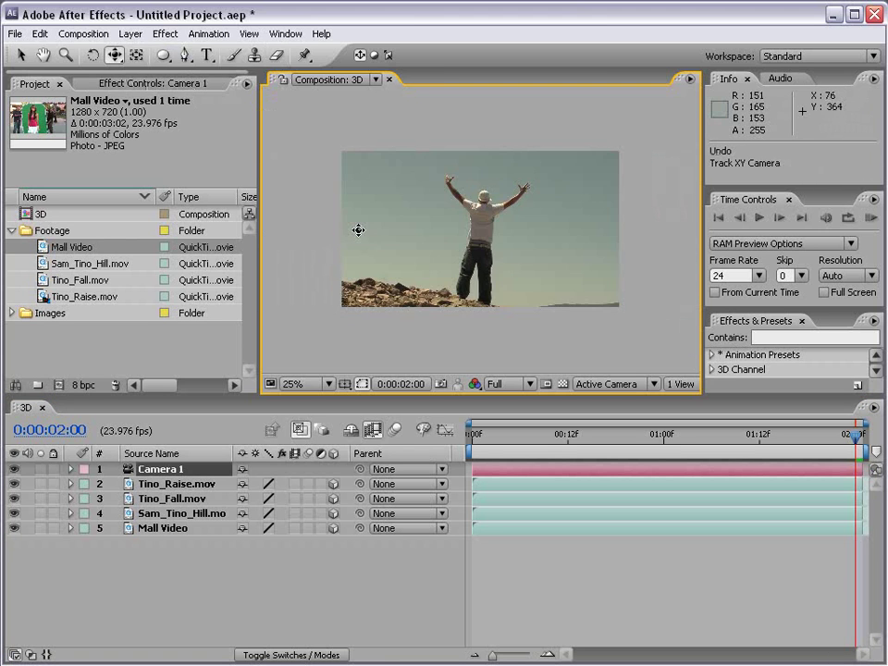
pyautogui.moveTo(588, 263); pyautogui.dragTo(460, 269)
pyautogui.hotkey('ctrl', 'z')
pyautogui.moveTo(115, 56); pyautogui.dragTo(173, 96)
pyautogui.moveTo(462, 274); pyautogui.dragTo(487, 321)
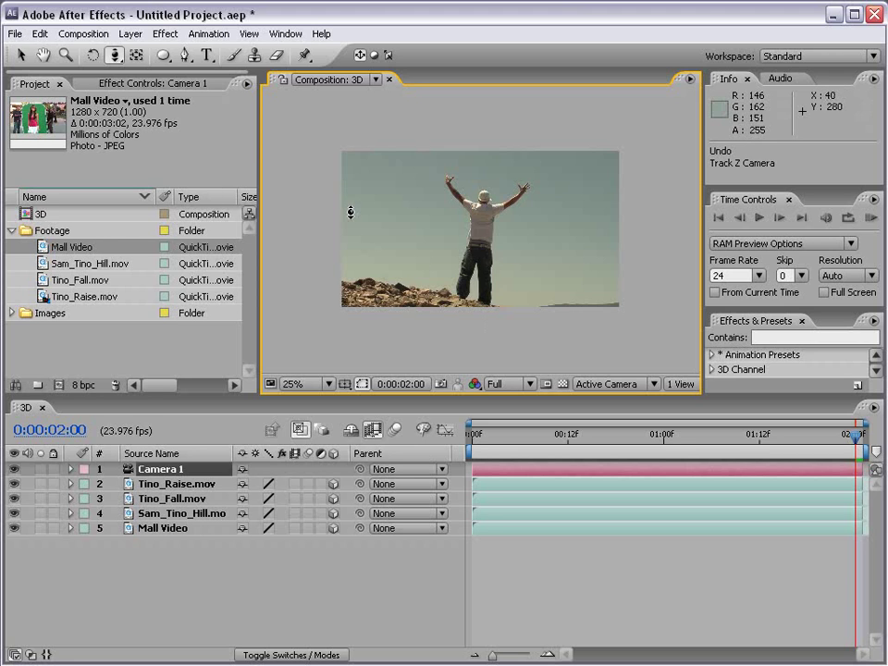
# Scale Tino_Raise.mov down to about 53% and shrink Tino_Fall.mov to a slightly smaller size
pyautogui.click(20, 54)
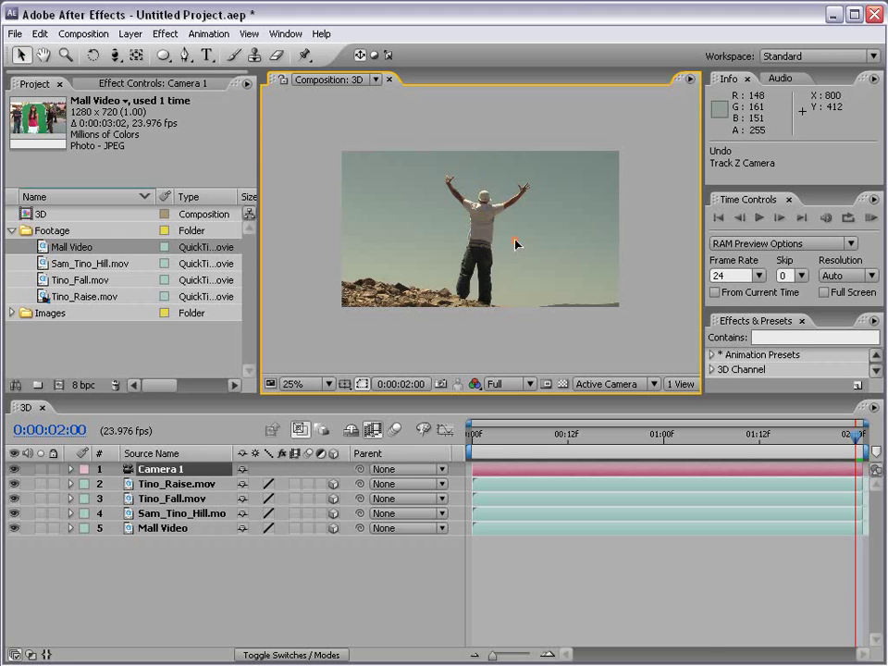
pyautogui.click(408, 305)
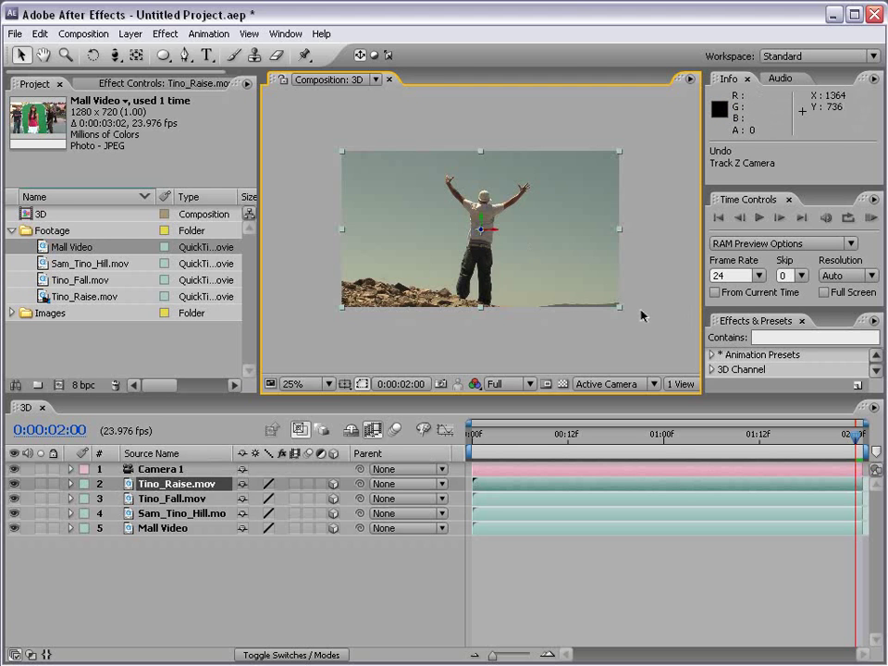
pyautogui.moveTo(622, 312); pyautogui.dragTo(566, 275)
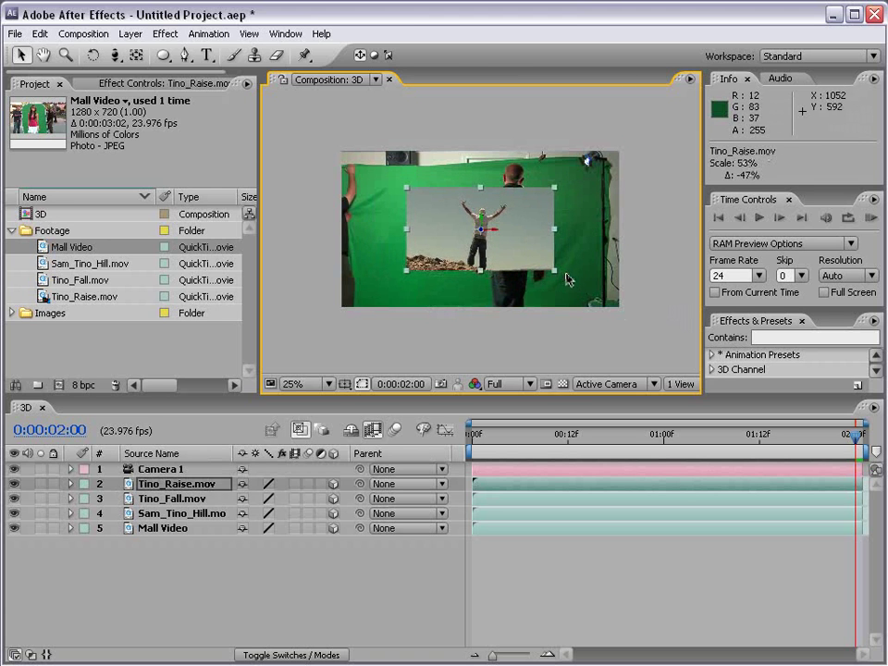
pyautogui.click(625, 313)
pyautogui.moveTo(625, 313); pyautogui.dragTo(534, 260)
# Slide Tino_Fall.mov left along its X axis to X 136 and Tino_Raise.mov right to X 1100
pyautogui.moveTo(492, 231); pyautogui.dragTo(375, 233)
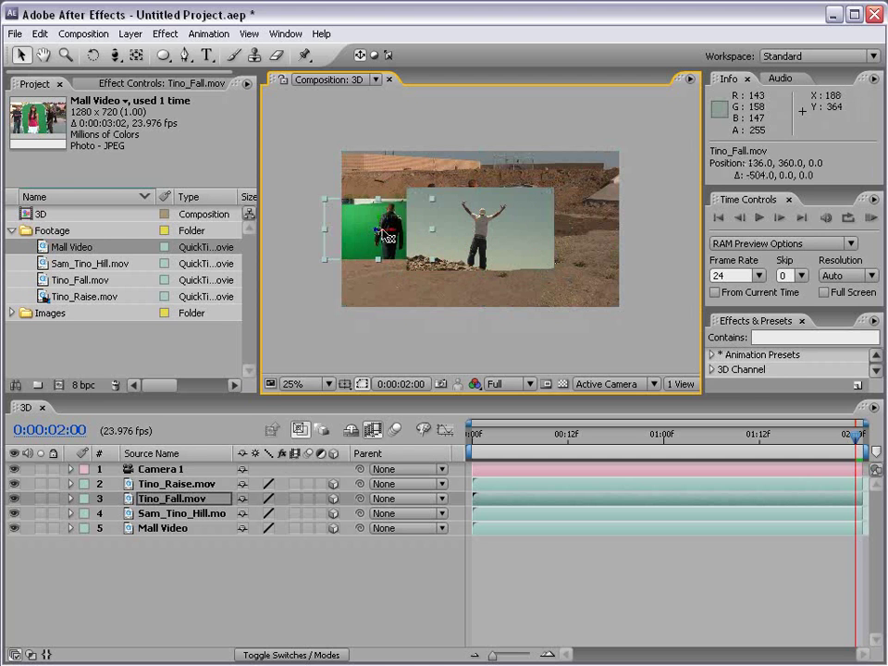
pyautogui.click(509, 239)
pyautogui.moveTo(495, 234); pyautogui.dragTo(595, 234)
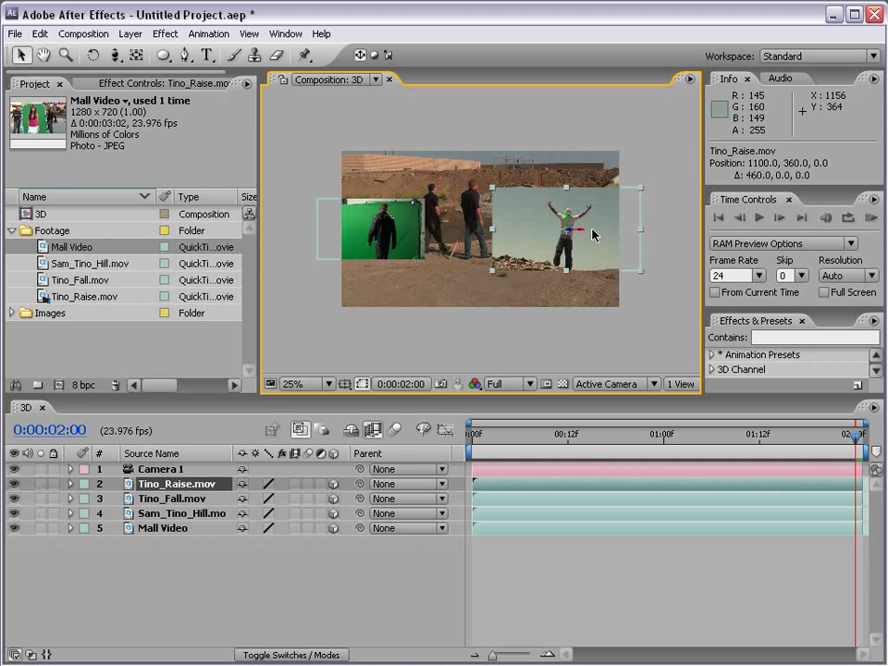
# Scale Sam_Tino_Hill.mov down to about 39% and Mall Video down to about 44%
pyautogui.click(482, 192)
pyautogui.moveTo(618, 307); pyautogui.dragTo(523, 258)
pyautogui.click(600, 297)
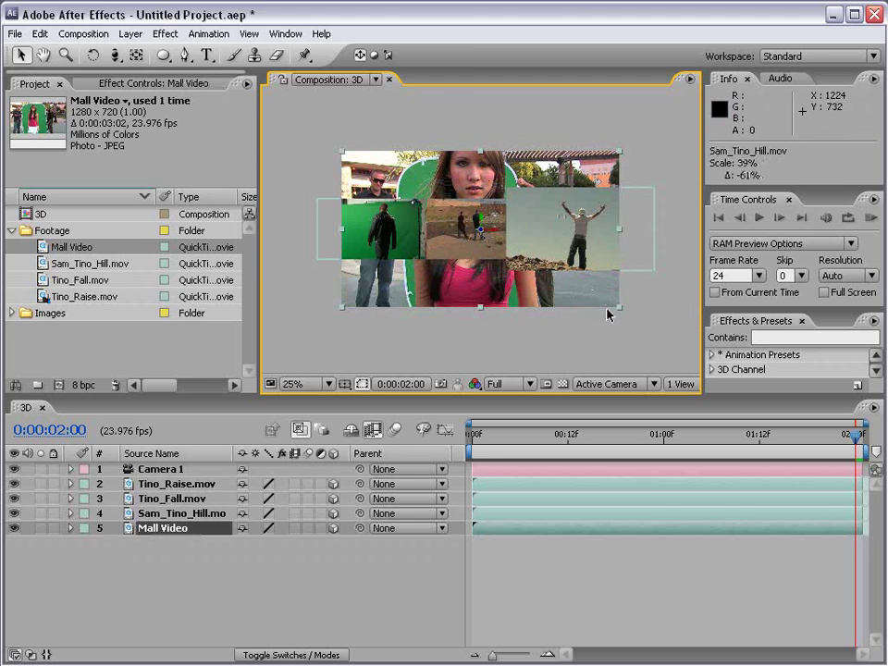
pyautogui.moveTo(618, 308); pyautogui.dragTo(532, 264)
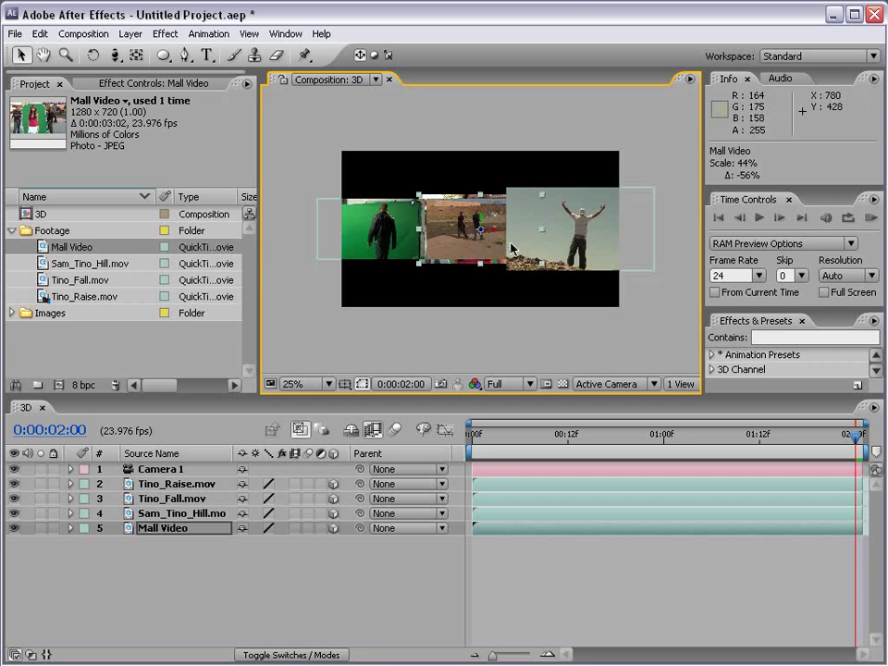
# Push Tino_Raise.mov away from the camera along its Z axis and bring Tino_Fall.mov closer
pyautogui.click(514, 248)
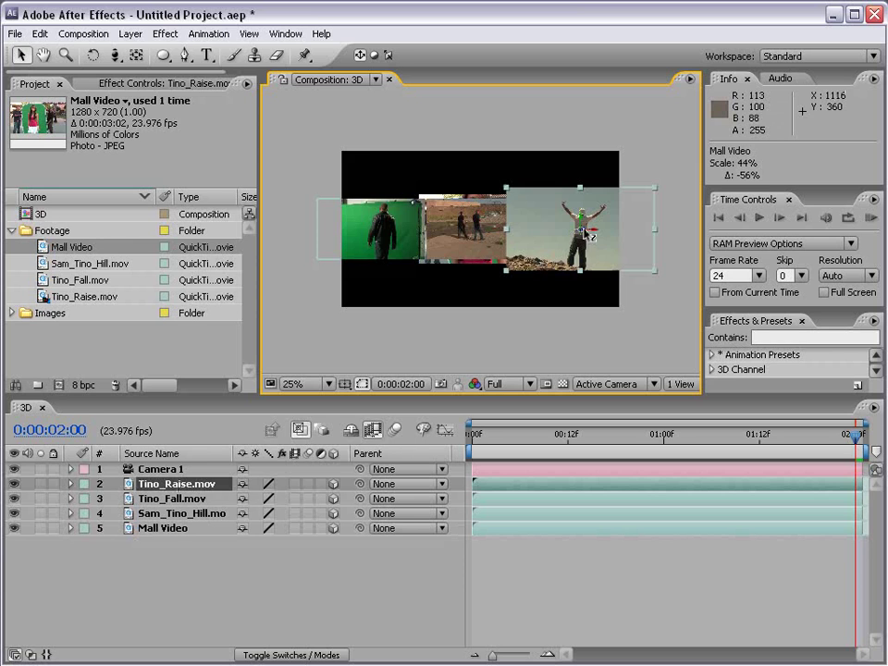
pyautogui.moveTo(588, 236); pyautogui.dragTo(422, 575)
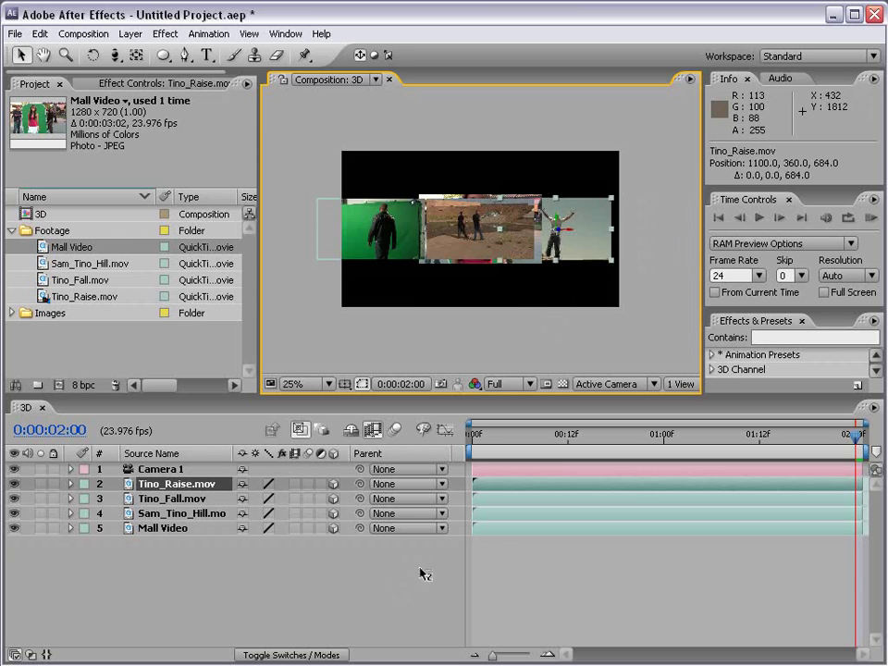
pyautogui.click(363, 257)
pyautogui.moveTo(369, 238); pyautogui.dragTo(223, 263)
# Push Sam_Tino_Hill.mov back to Z 1032 and Mall Video to Z 3080, sliding Mall Video left to X -184
pyautogui.click(511, 208)
pyautogui.moveTo(480, 230); pyautogui.dragTo(519, 308)
pyautogui.click(483, 232)
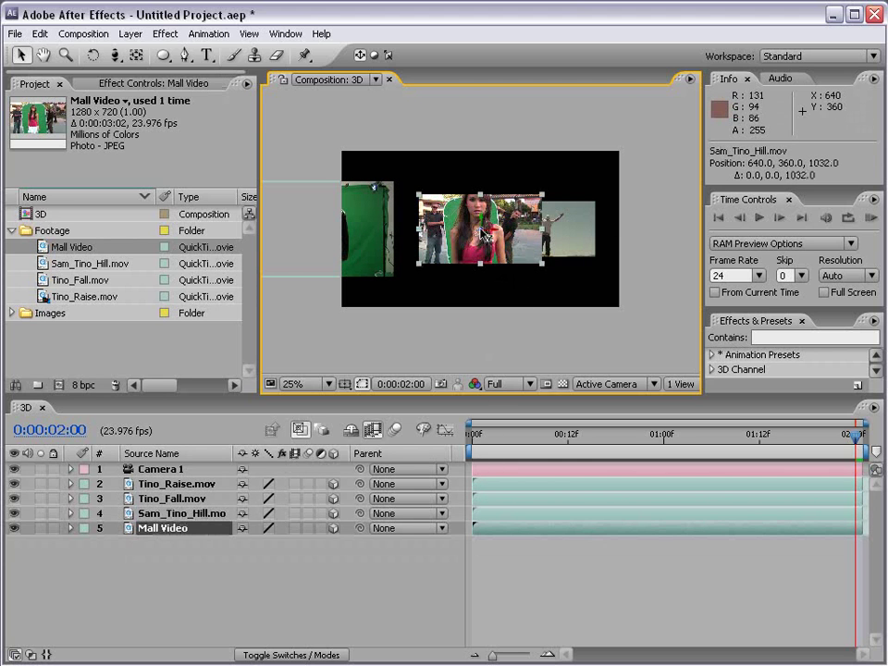
pyautogui.moveTo(483, 232); pyautogui.dragTo(450, 274)
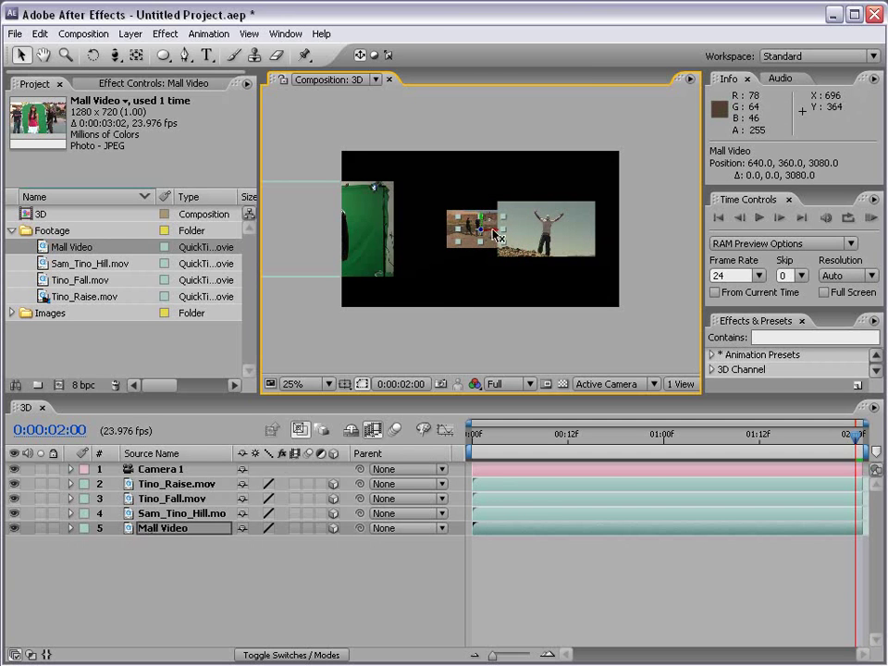
pyautogui.moveTo(489, 238); pyautogui.dragTo(352, 236)
pyautogui.click(546, 296)
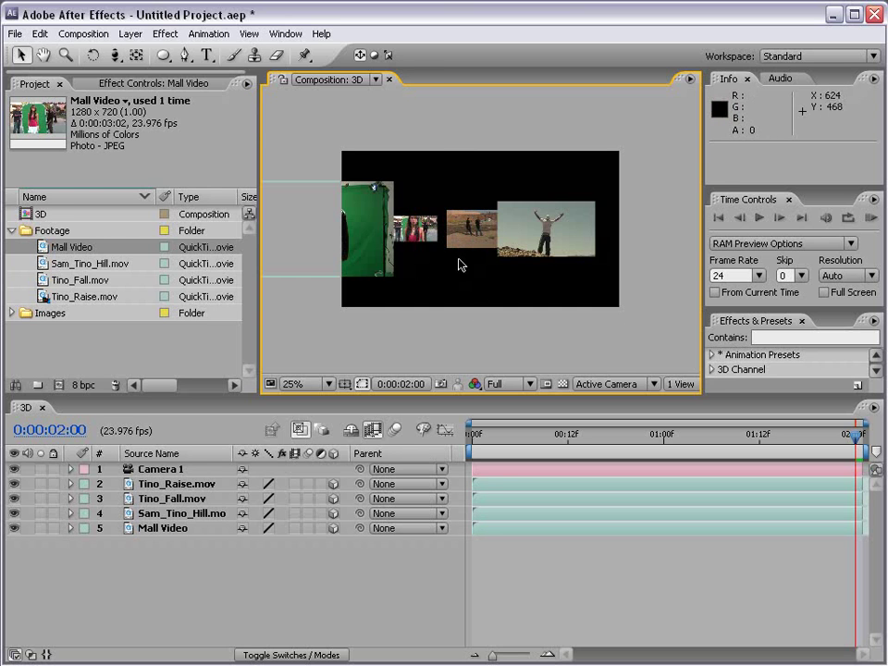
# Orbit Camera 1 above the separated clips to about position 640, -39.9, -1732.2
pyautogui.press('.')
pyautogui.press('.')
pyautogui.press('`')
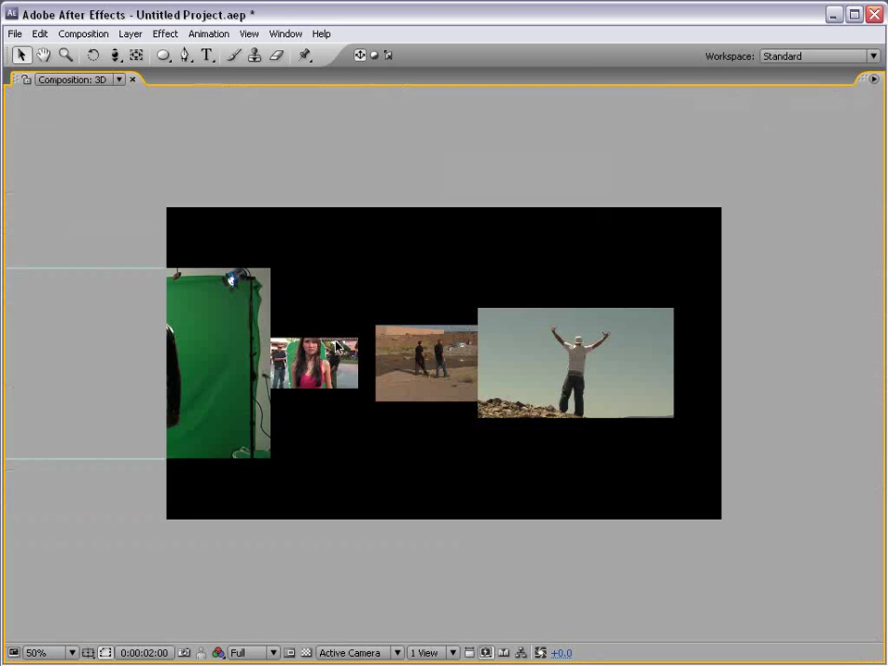
pyautogui.press('`')
pyautogui.moveTo(377, 202); pyautogui.dragTo(454, 210)
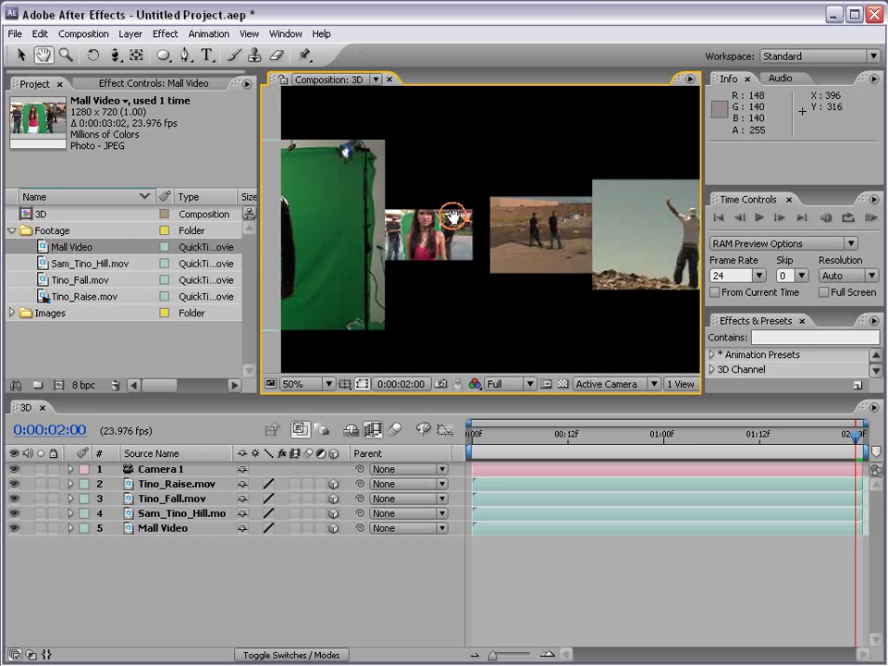
pyautogui.click(115, 57)
pyautogui.click(185, 74)
pyautogui.press(',')
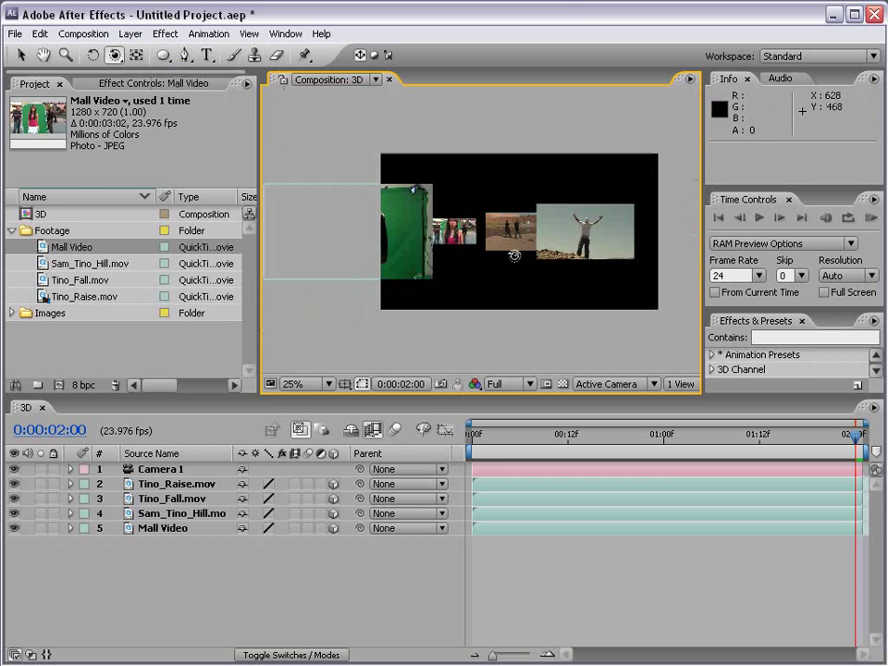
pyautogui.moveTo(553, 233)
pyautogui.mouseDown()
pyautogui.moveTo(521, 245)
pyautogui.moveTo(564, 235)
pyautogui.moveTo(576, 246)
pyautogui.moveTo(551, 246)
pyautogui.mouseUp()
# Push Tino_Fall.mov back along its Z axis to about Z 123.3
pyautogui.press('v')
pyautogui.click(364, 282)
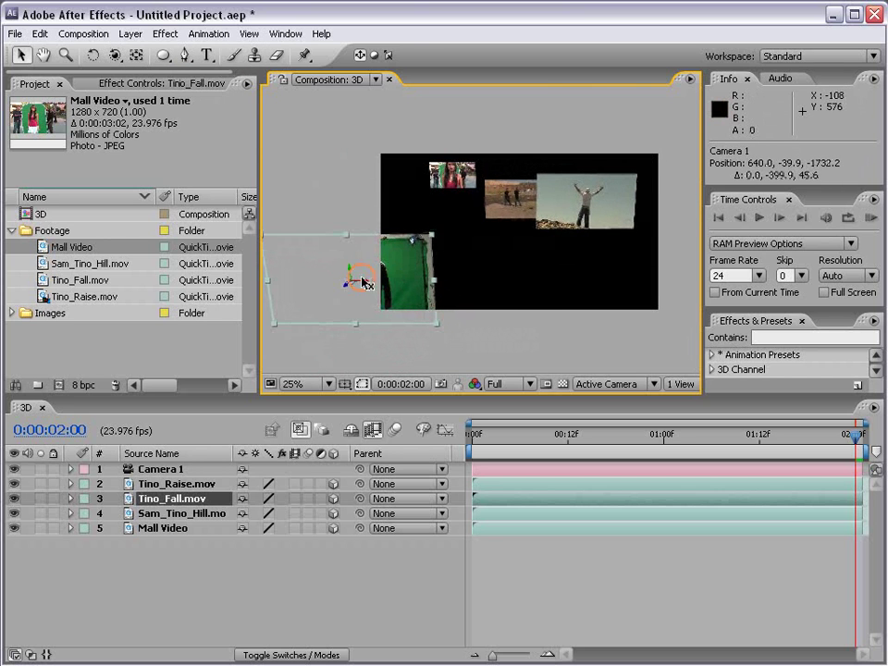
pyautogui.moveTo(348, 290); pyautogui.dragTo(413, 237)
# Orbit Camera 1 to about position 701.6, 143.3, -1763.5 and track it in along Z to about 670, 254.5, -858.8
pyautogui.press('c')
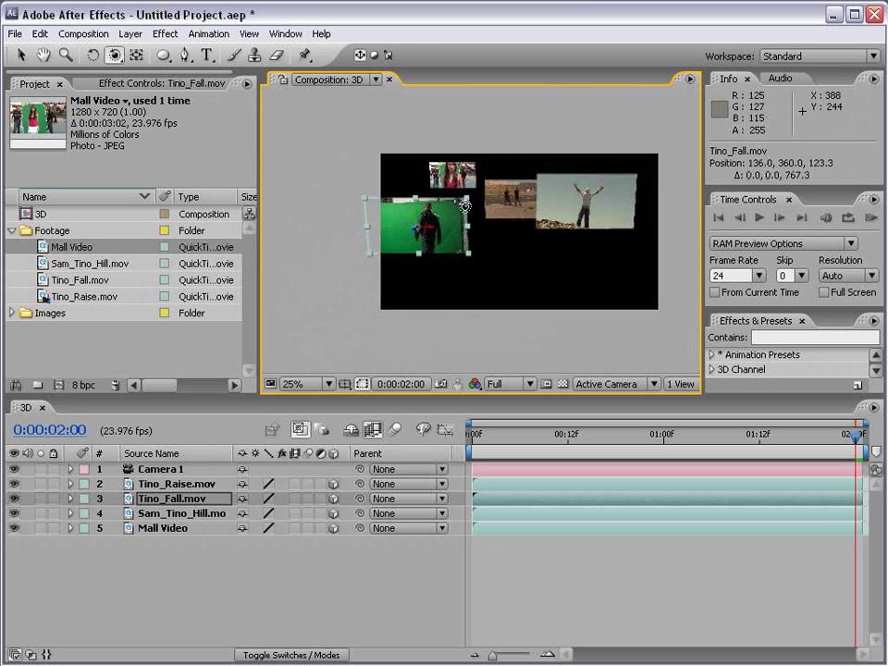
pyautogui.moveTo(460, 198)
pyautogui.mouseDown()
pyautogui.moveTo(483, 214)
pyautogui.moveTo(448, 190)
pyautogui.moveTo(468, 201)
pyautogui.mouseUp()
pyautogui.press('c')
pyautogui.press('c')
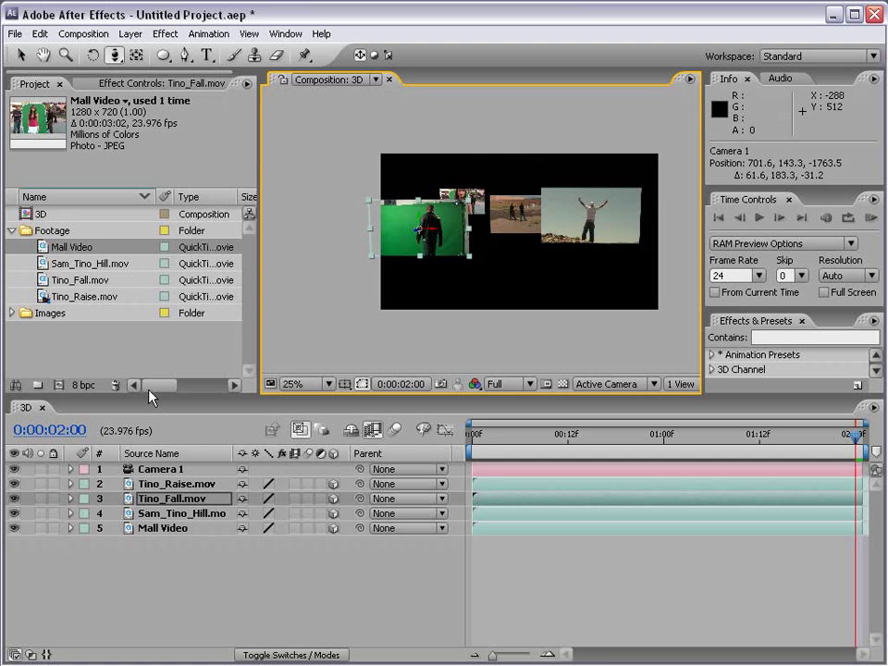
pyautogui.moveTo(120, 61); pyautogui.dragTo(213, 96)
pyautogui.moveTo(451, 216); pyautogui.dragTo(496, 163)
# Orbit and track Camera 1 through the clips to about position 603.5, 329.4, -568.1
pyautogui.press('c')
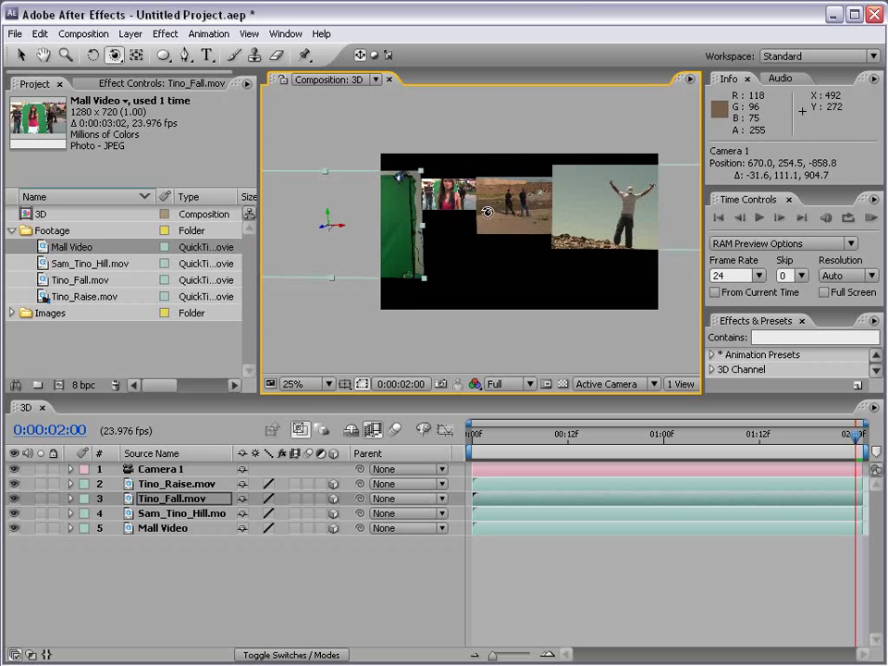
pyautogui.moveTo(475, 234)
pyautogui.mouseDown()
pyautogui.moveTo(477, 217)
pyautogui.moveTo(474, 229)
pyautogui.mouseUp()
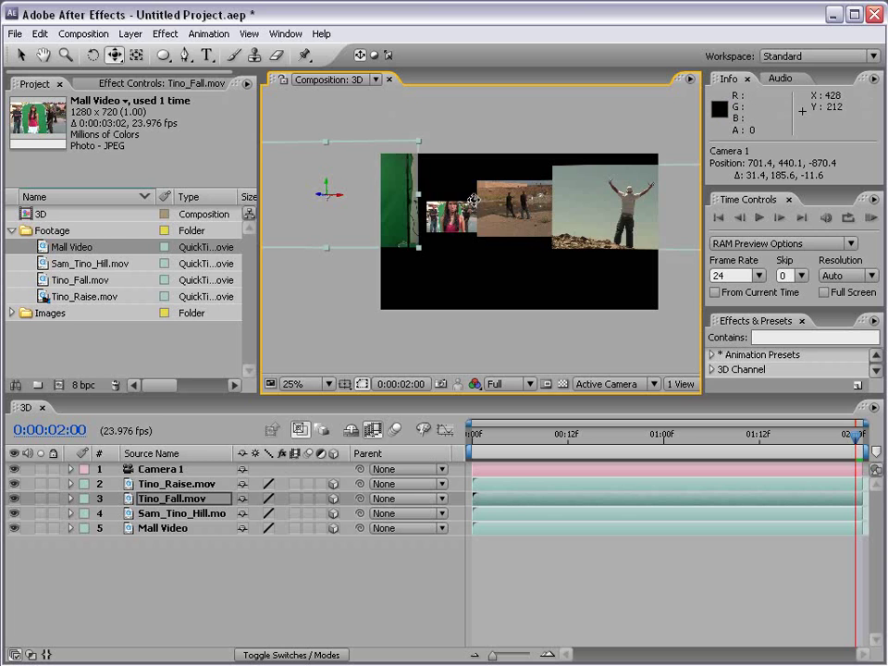
pyautogui.moveTo(472, 190); pyautogui.dragTo(500, 223)
pyautogui.press('c')
pyautogui.press('c')
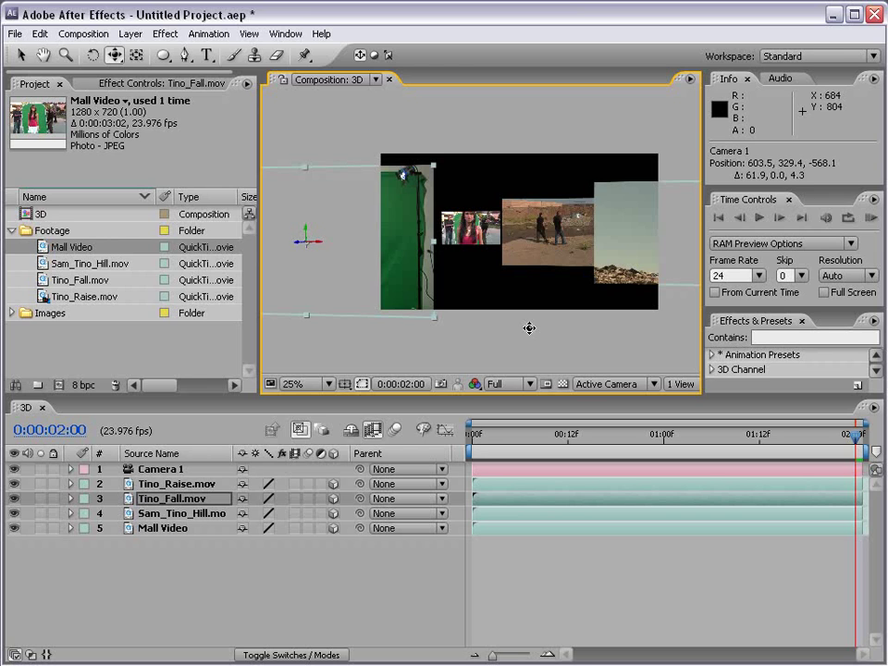
# In the Top view, move Sam_Tino_Hill.mov back to Z 1576 and Mall Video forward to Z 2360
pyautogui.click(595, 386)
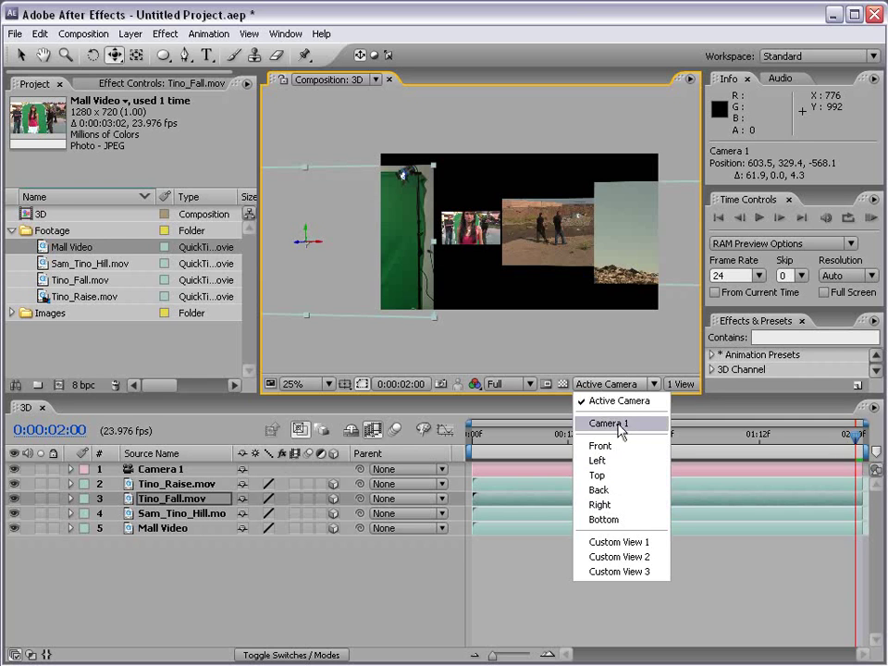
pyautogui.click(598, 476)
pyautogui.scroll(-4, 520, 263)
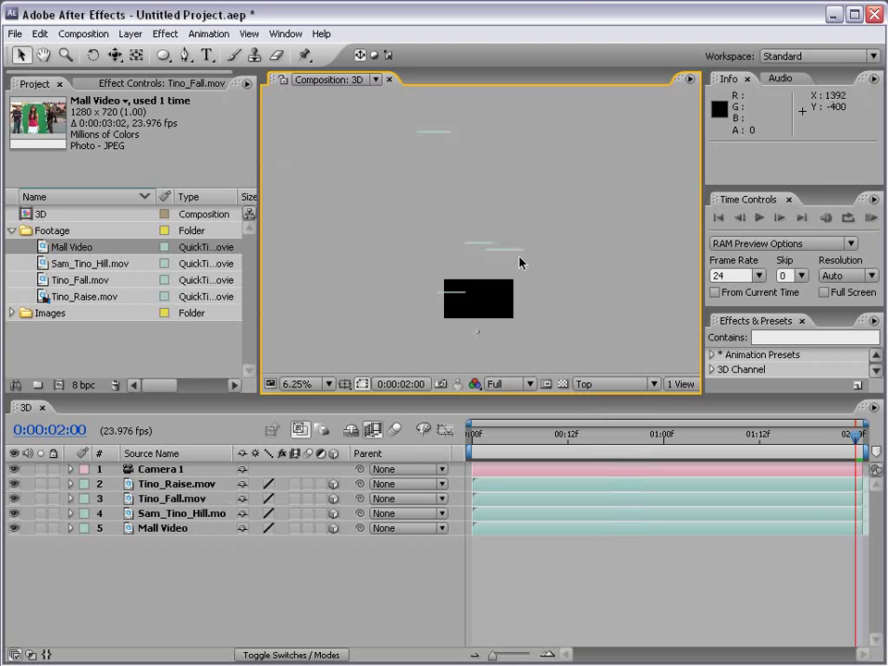
pyautogui.click(487, 248)
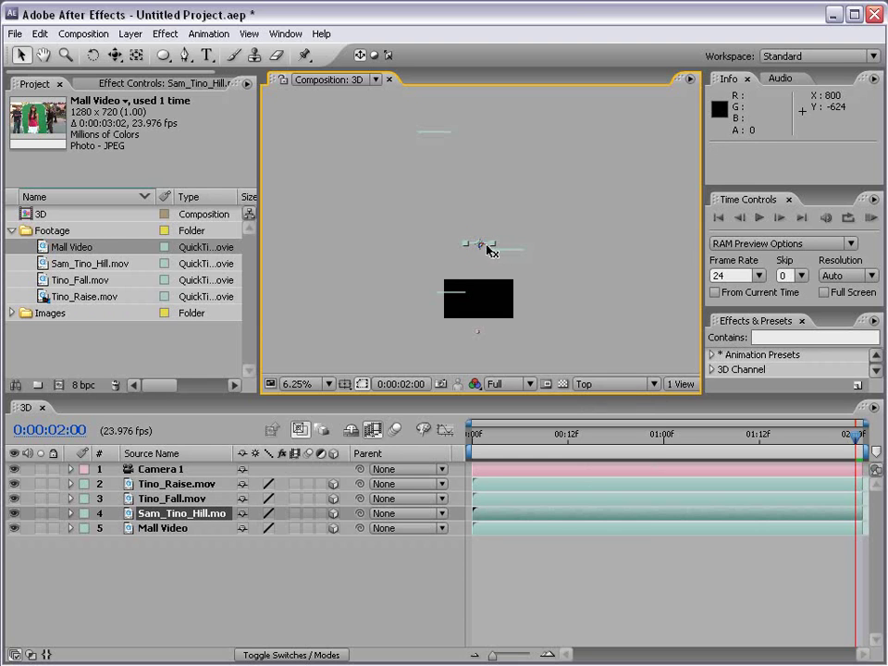
pyautogui.moveTo(482, 249); pyautogui.dragTo(472, 213)
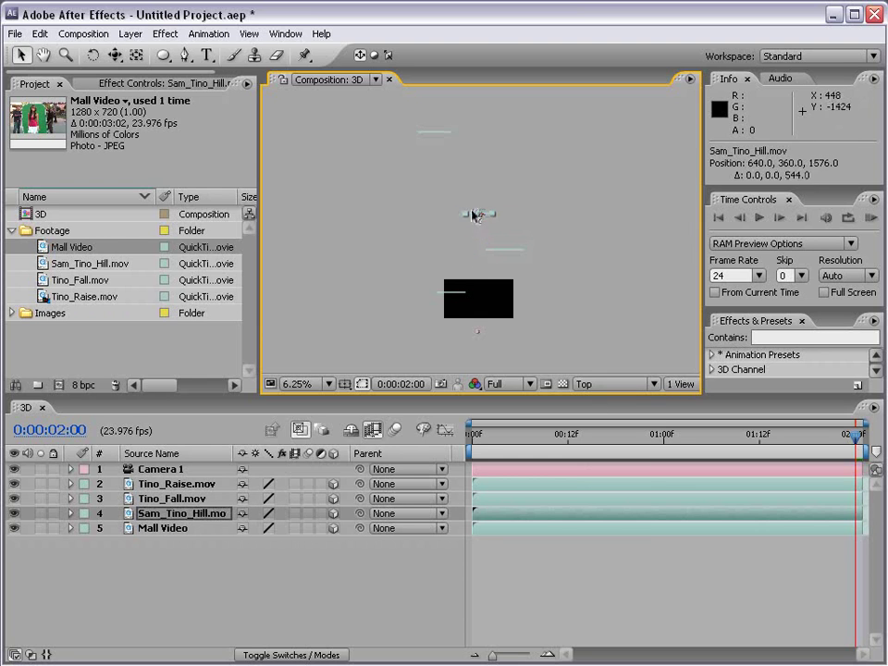
pyautogui.click(436, 135)
pyautogui.moveTo(437, 137); pyautogui.dragTo(441, 176)
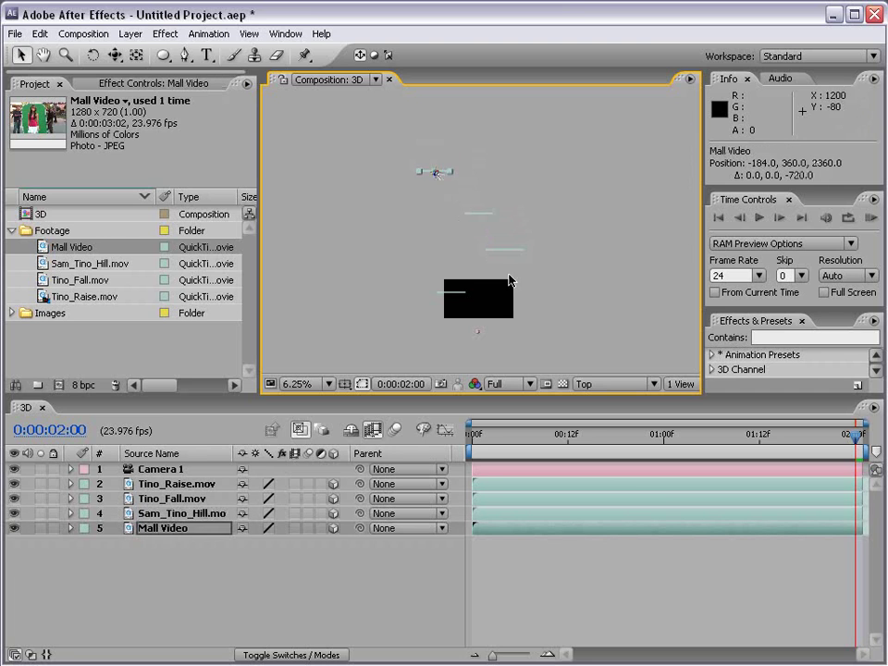
pyautogui.click(498, 226)
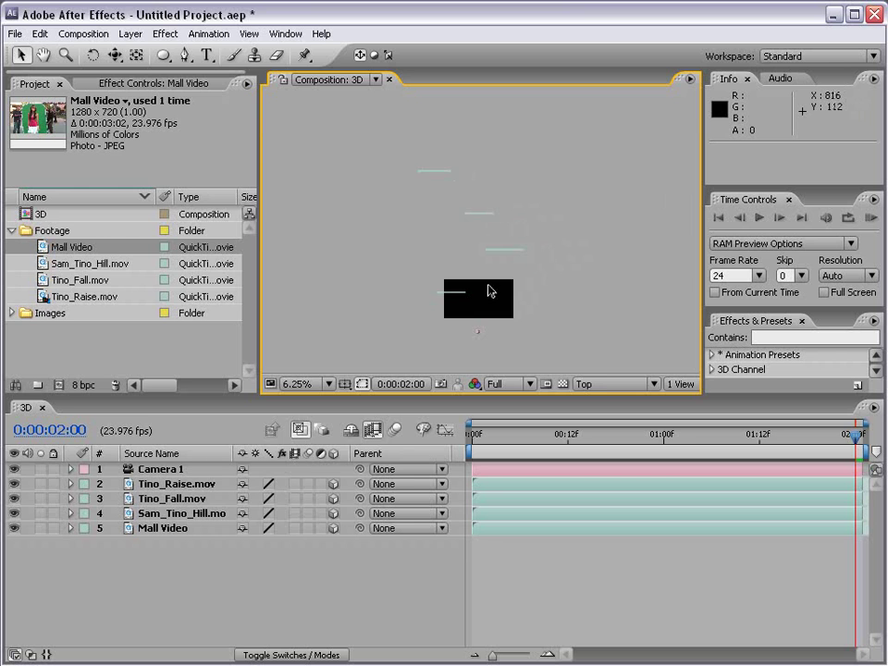
# Return to the Active Camera view and track Camera 1 back along Z to about position 632.1, 323.7, -894.8
pyautogui.click(616, 385)
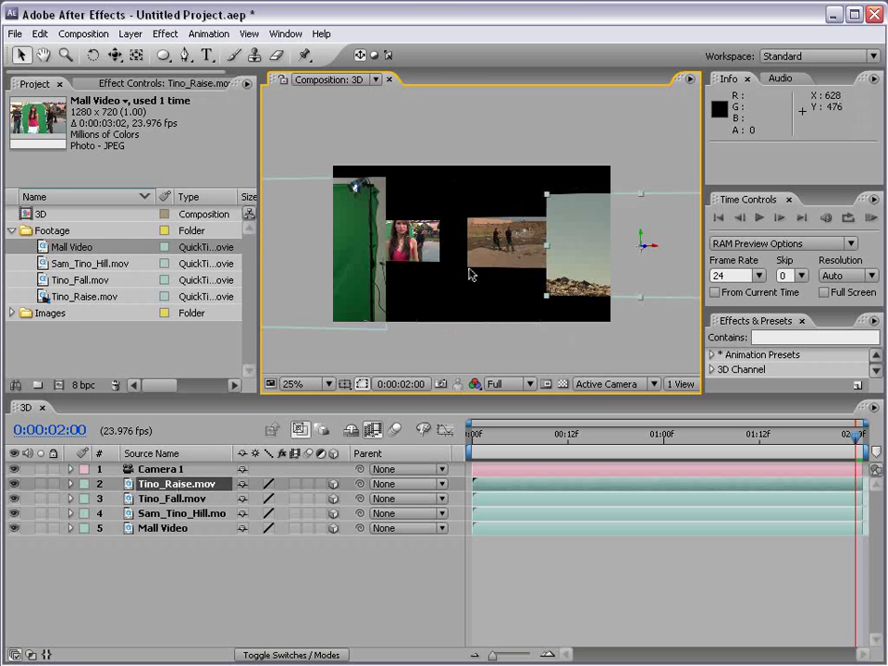
pyautogui.press('c')
pyautogui.press('c')
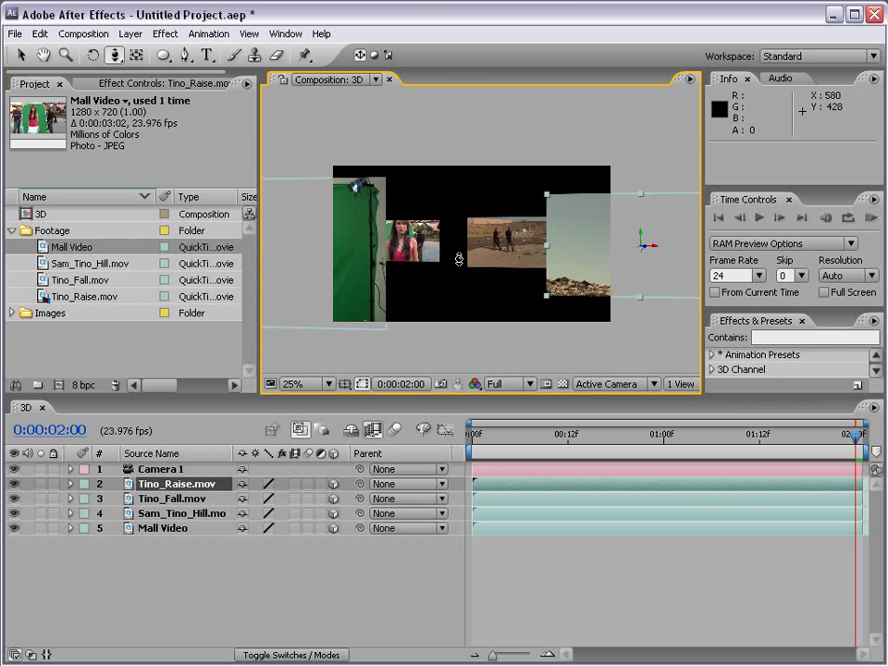
pyautogui.moveTo(459, 259); pyautogui.dragTo(454, 317)
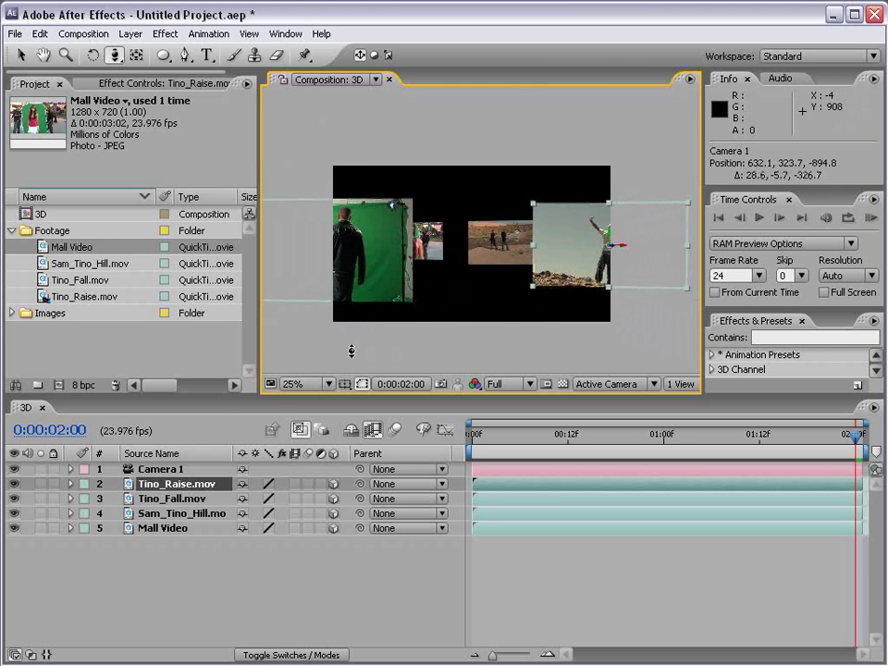
# Start a Position animation for Camera 1 with a keyframe at 0:00:00:00
pyautogui.click(162, 470)
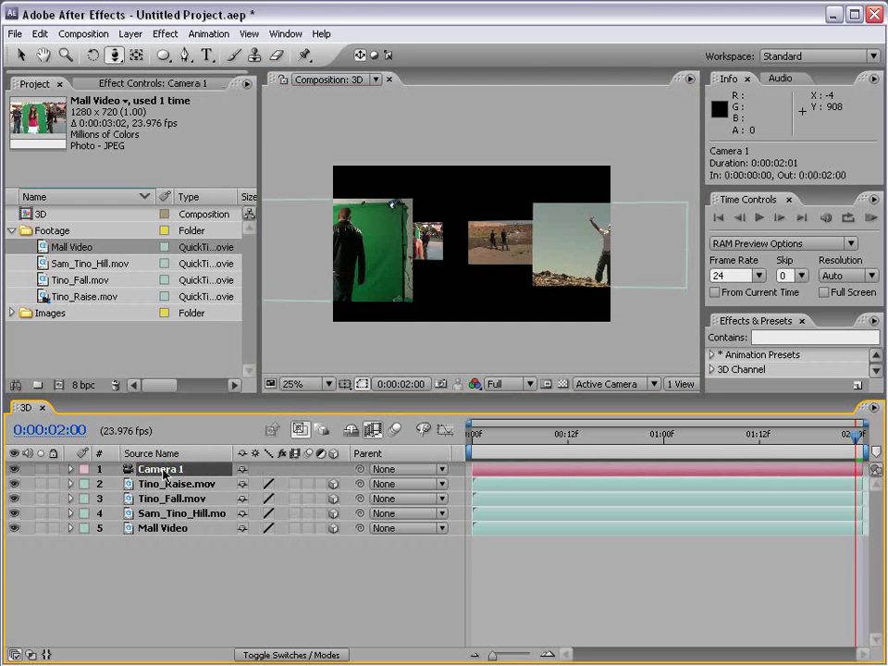
pyautogui.click(68, 470)
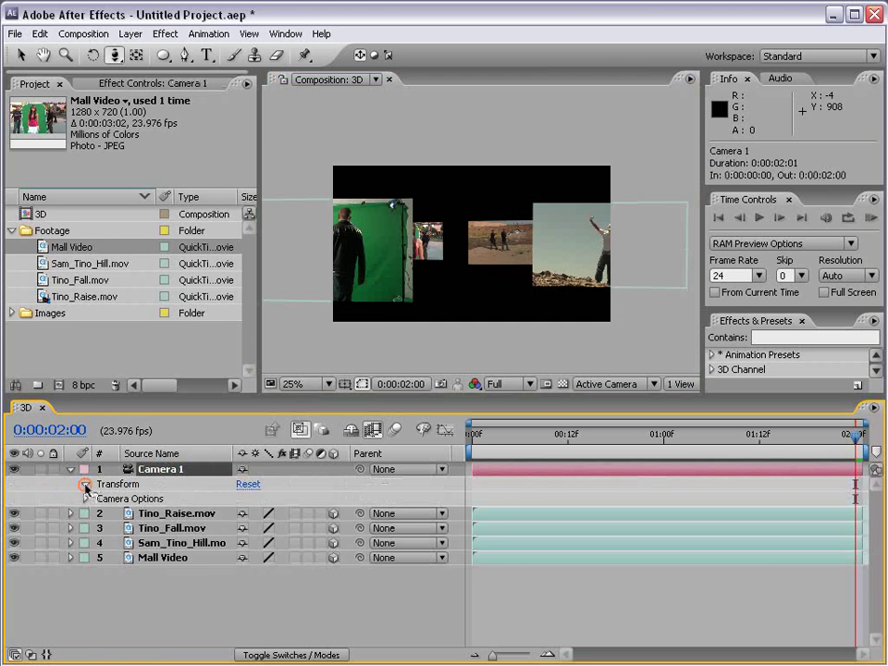
pyautogui.click(84, 484)
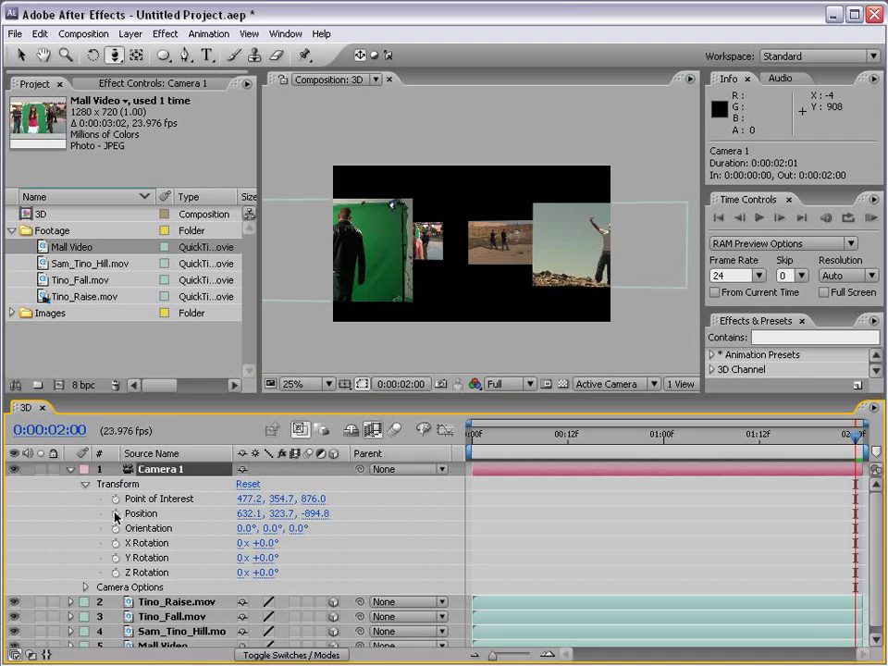
pyautogui.click(470, 451)
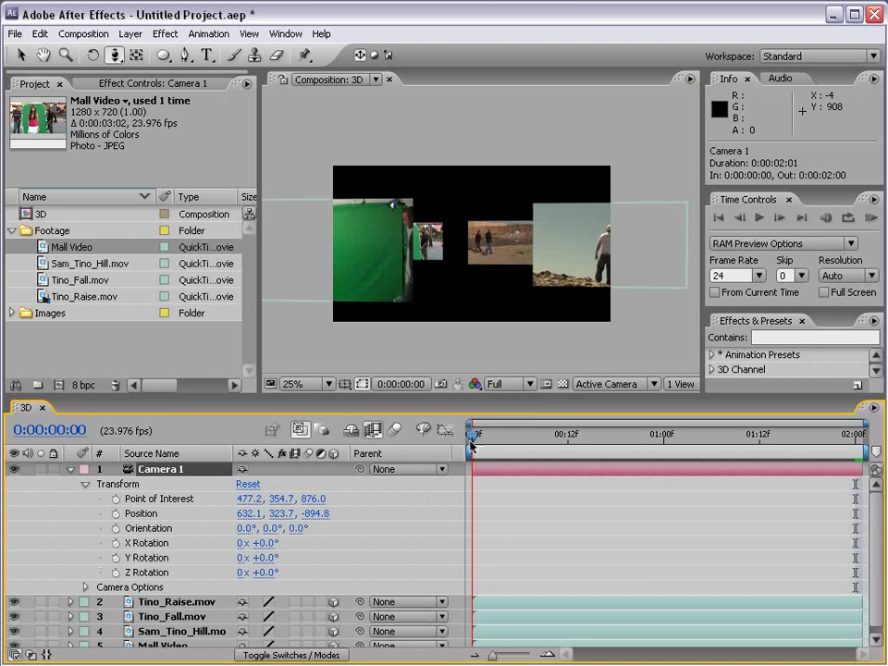
pyautogui.click(116, 514)
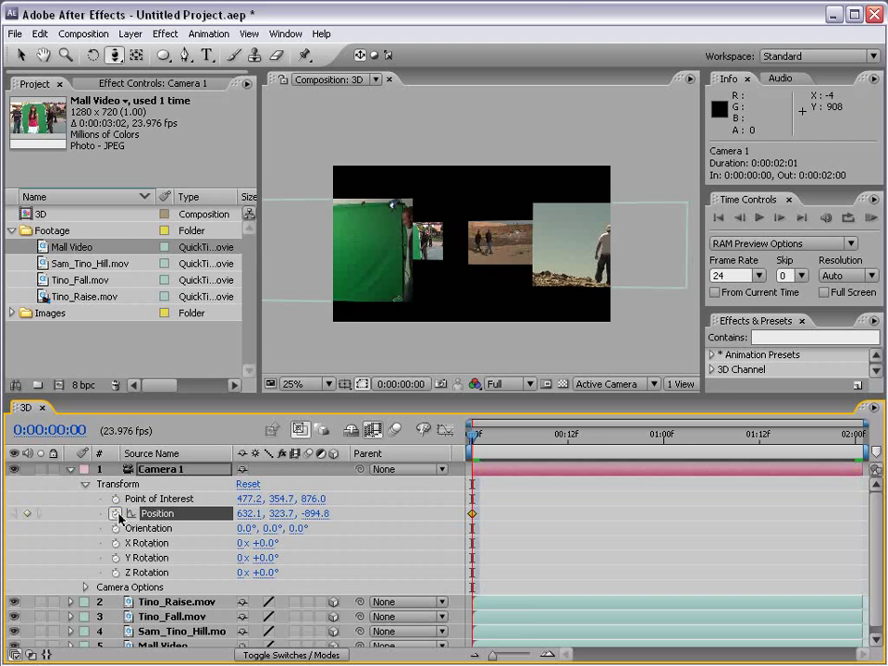
# At 0:00:01:01, set Camera 1's Z position to about -219.8 and preview the camera move
pyautogui.moveTo(489, 440); pyautogui.dragTo(671, 441)
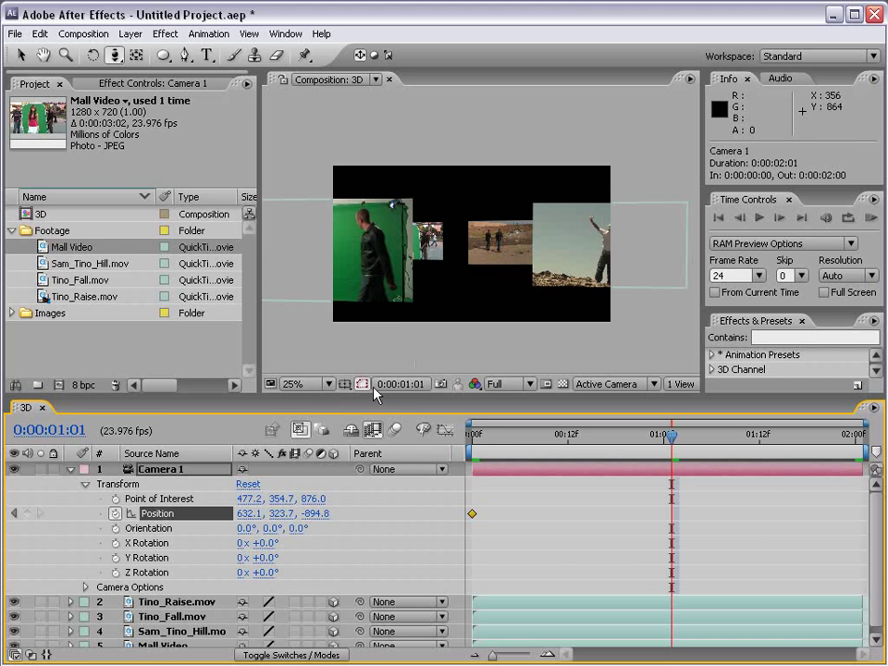
pyautogui.moveTo(313, 521); pyautogui.dragTo(478, 513)
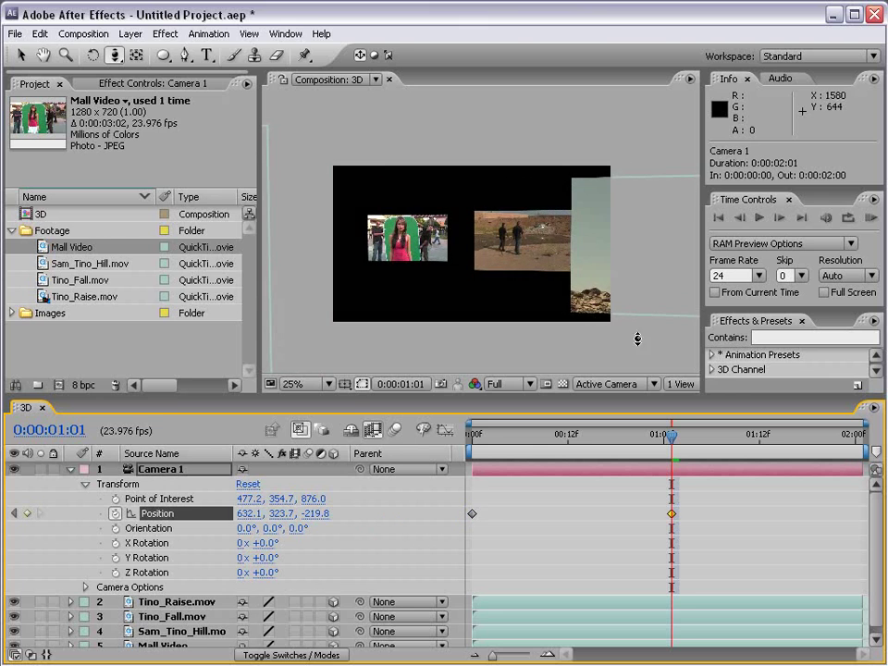
pyautogui.click(870, 219)
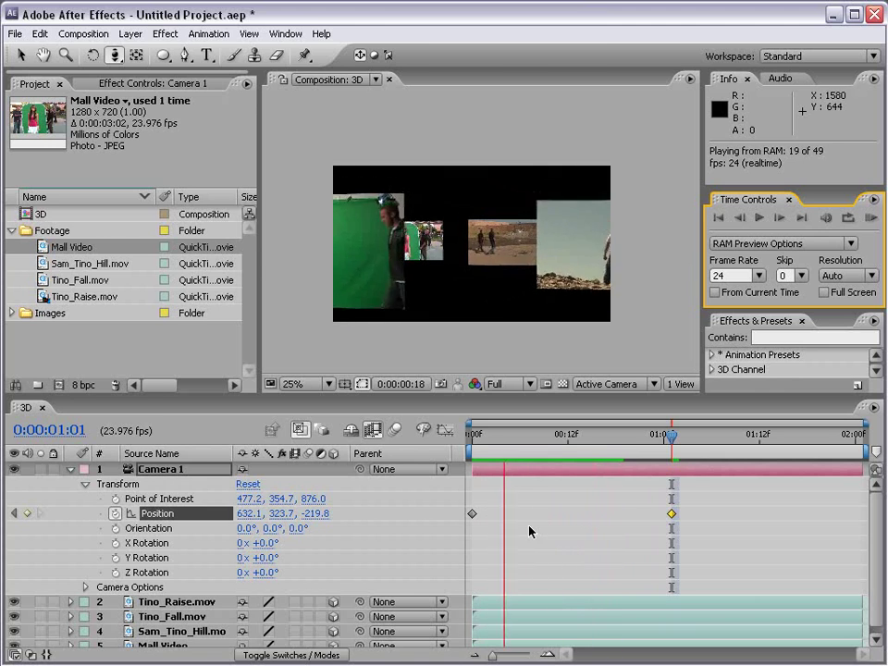
# Apply Easy Ease to both of Camera 1's Position keyframes
pyautogui.click(696, 509)
pyautogui.moveTo(696, 509); pyautogui.dragTo(470, 524)
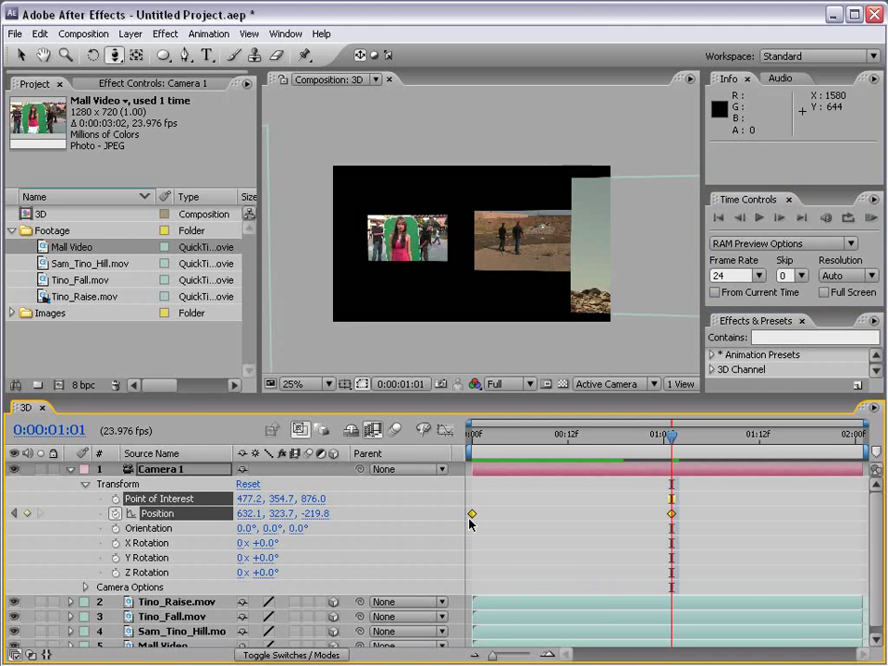
pyautogui.press('F9')
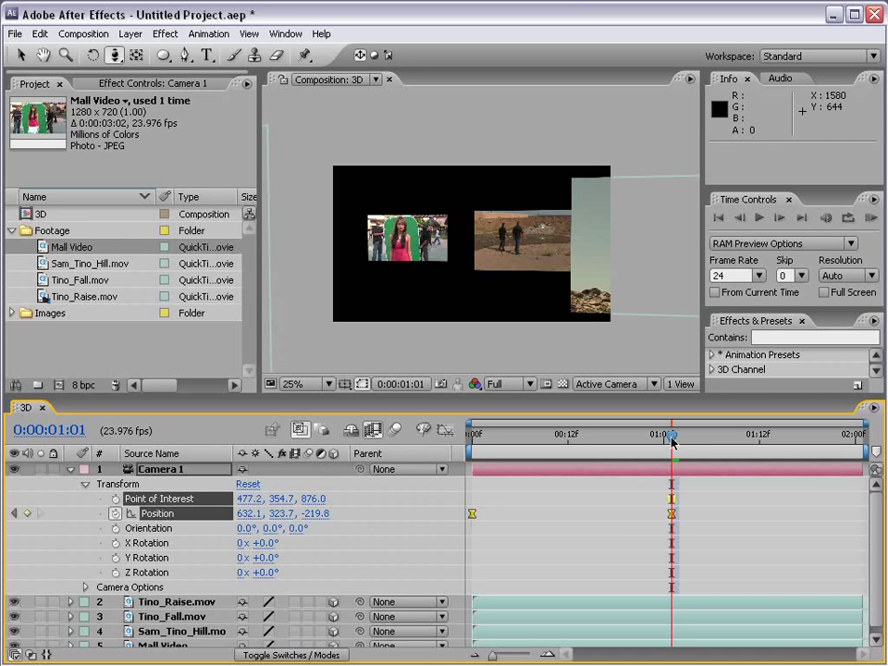
pyautogui.click(636, 545)
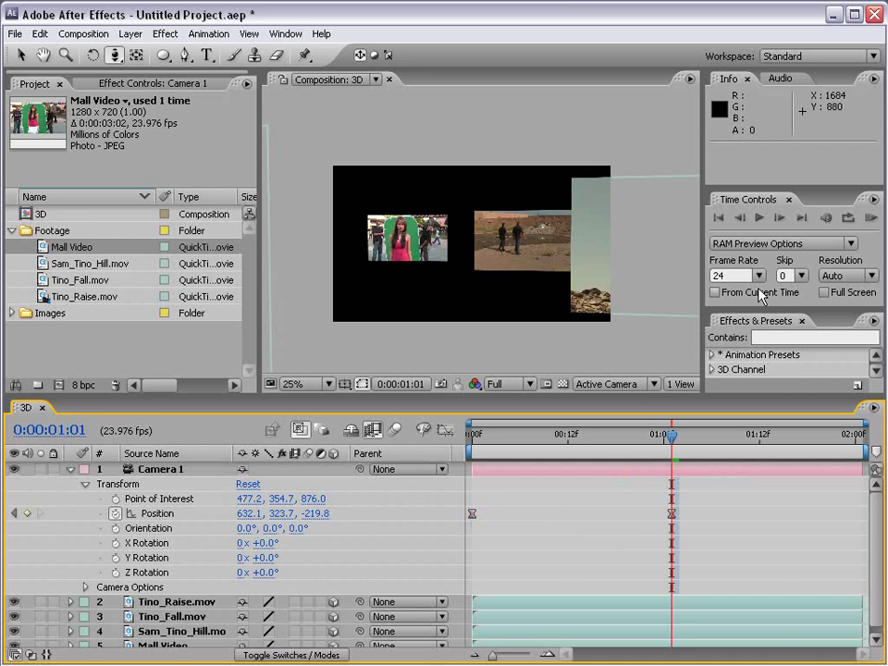
# Set the RAM preview resolution to Quarter and preview the eased camera move
pyautogui.click(824, 284)
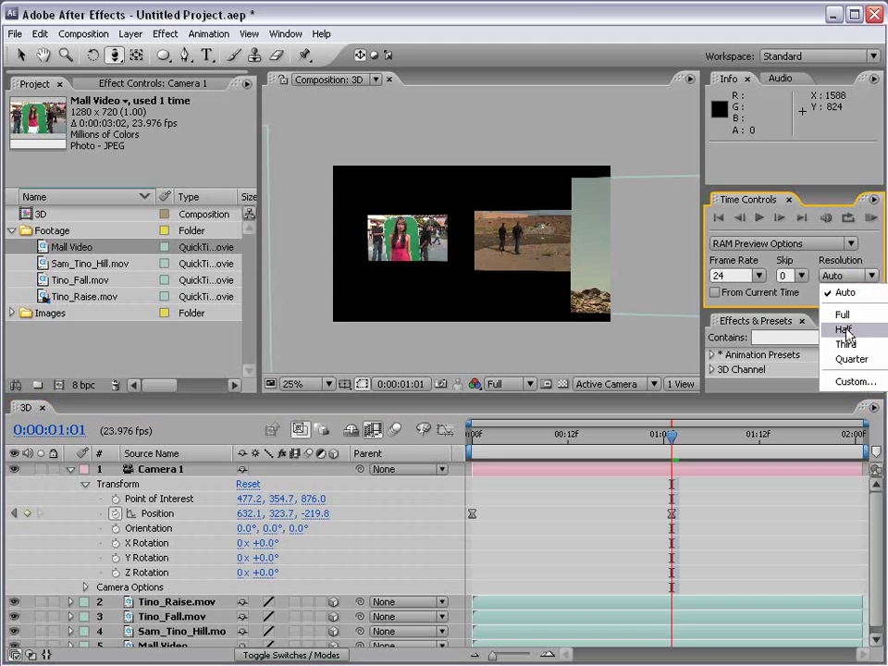
pyautogui.click(849, 359)
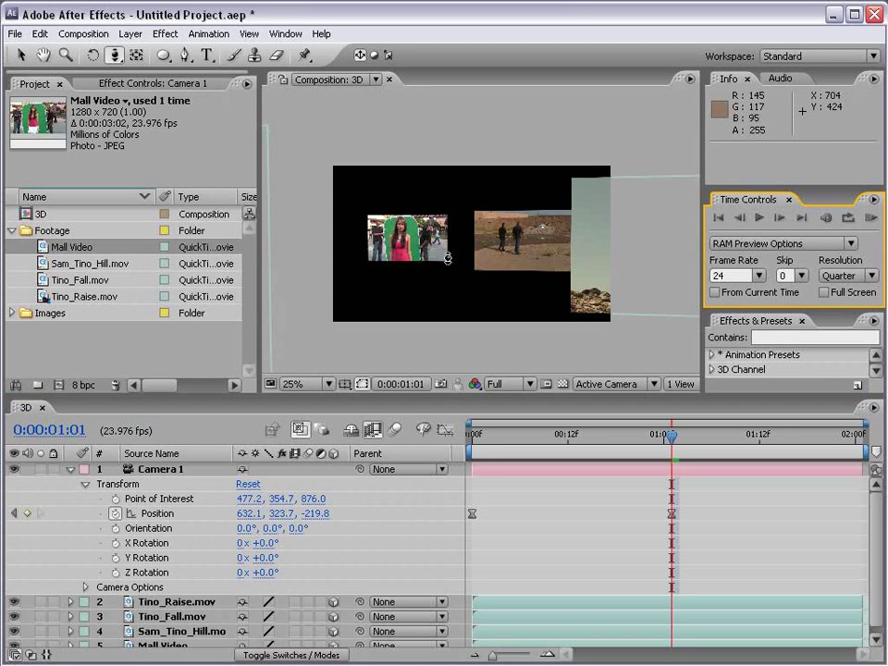
pyautogui.click(871, 218)
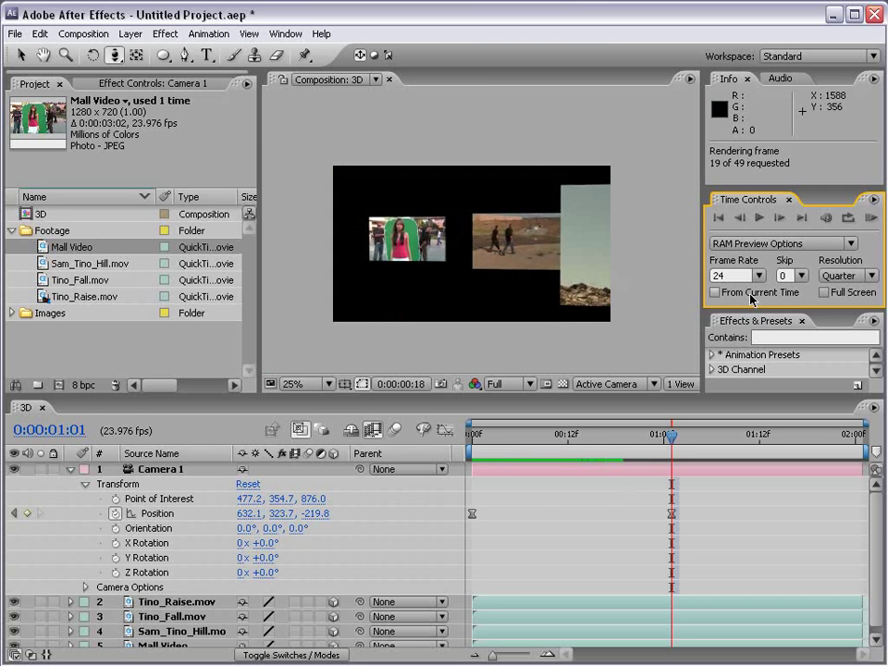
pyautogui.click(726, 482)
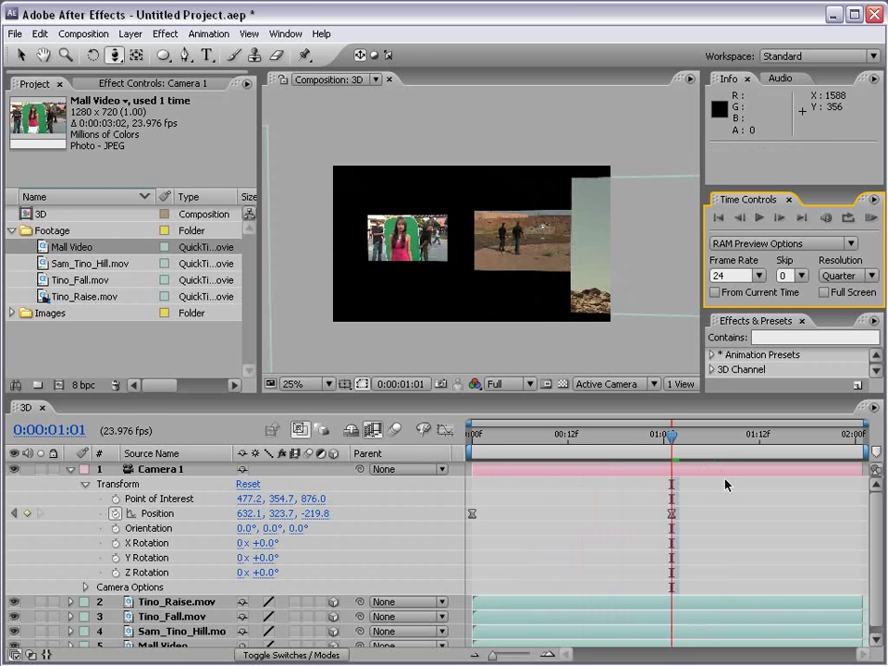
# Return to 0:00:00:00 and start a new light layer with the light type set to Point
pyautogui.moveTo(673, 435); pyautogui.dragTo(470, 436)
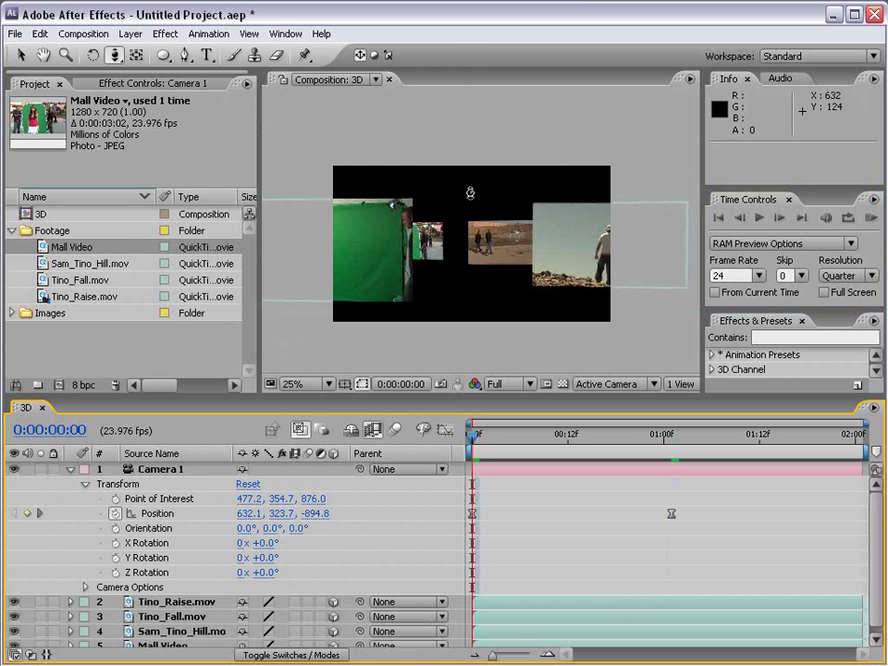
pyautogui.click(131, 35)
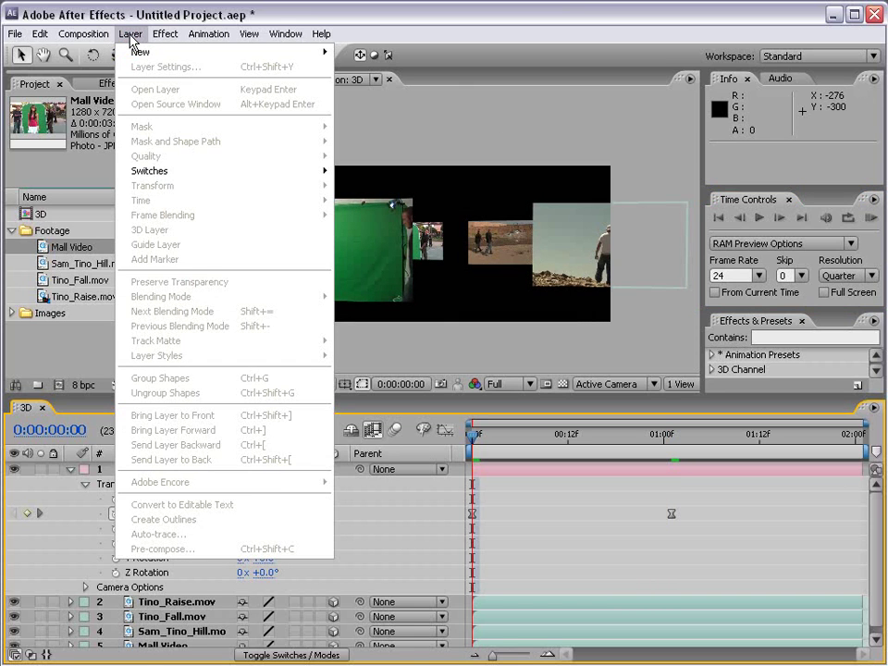
pyautogui.moveTo(138, 52)
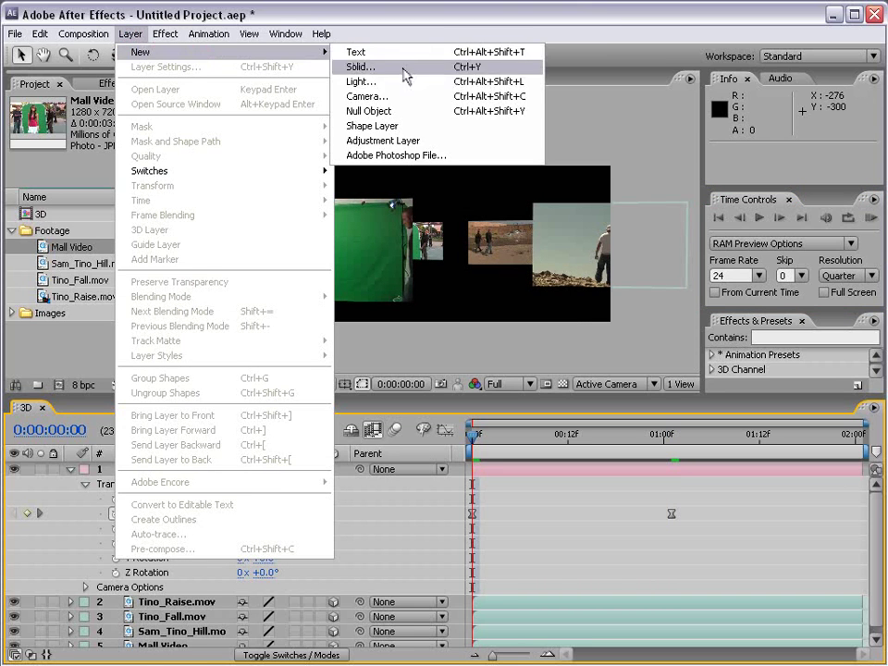
pyautogui.click(377, 85)
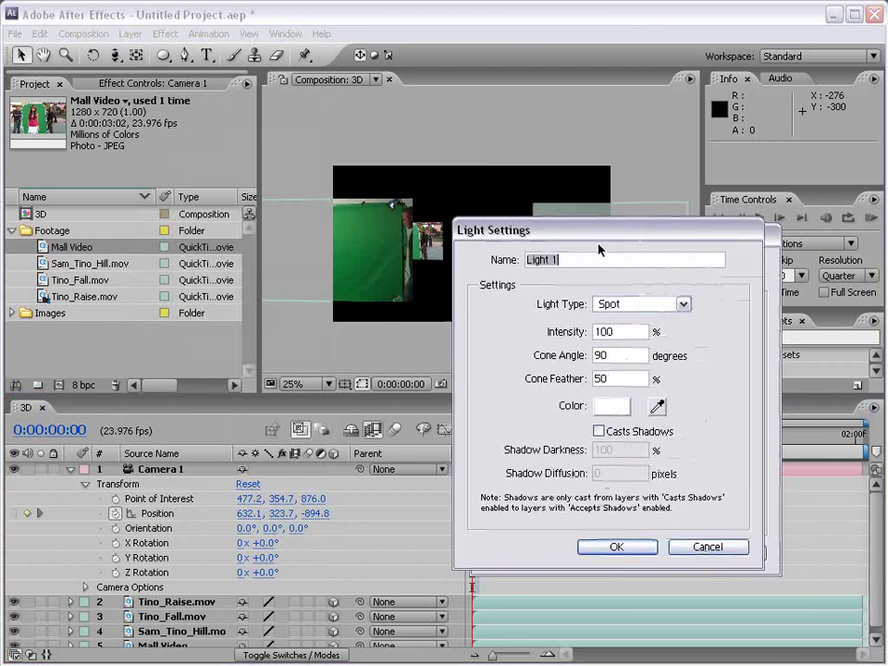
pyautogui.click(553, 273)
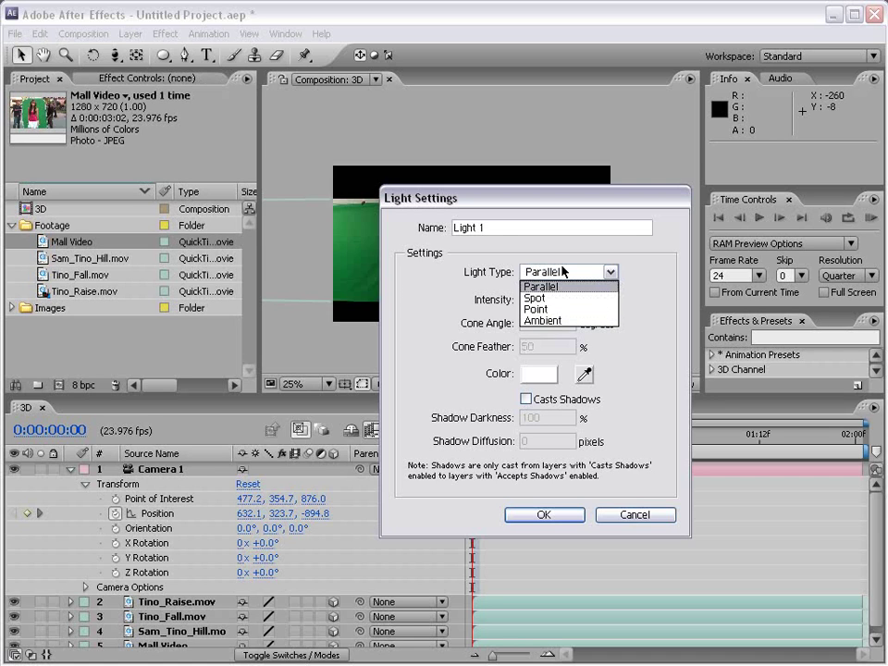
pyautogui.click(561, 310)
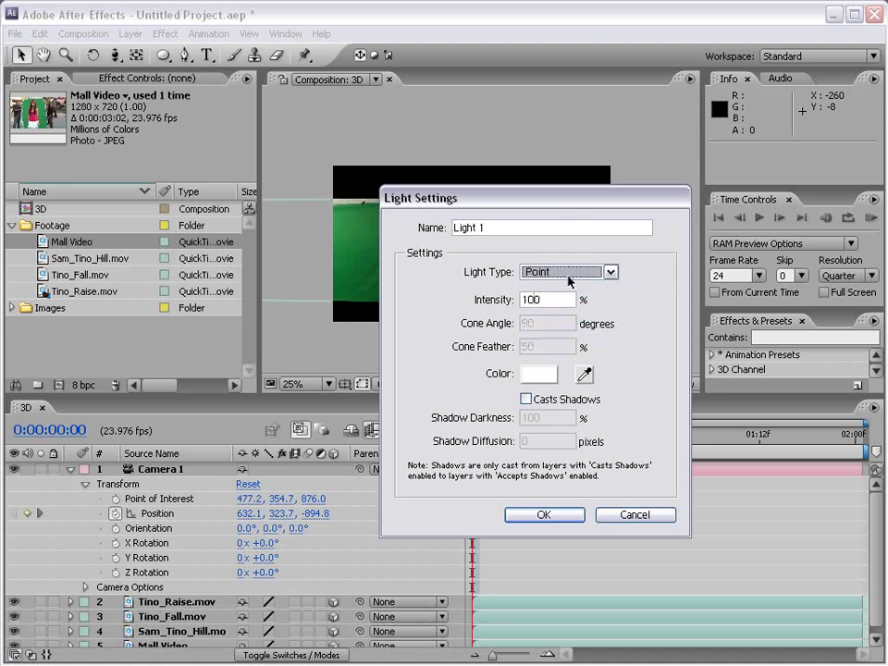
# Give the new light the blue color 0179FF, make it cast shadows and add it to the composition
pyautogui.click(541, 373)
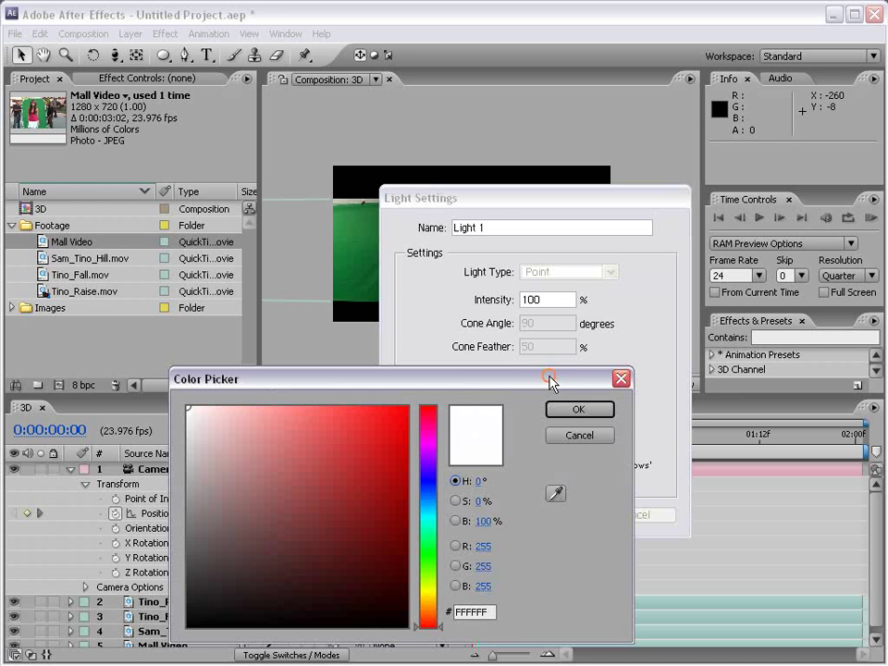
pyautogui.click(432, 503)
pyautogui.moveTo(356, 463); pyautogui.dragTo(407, 405)
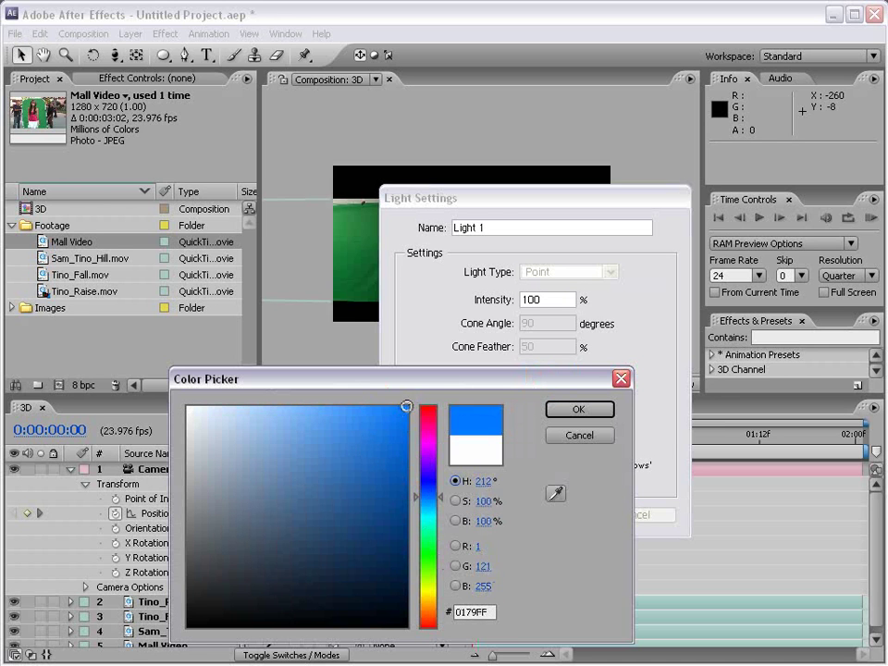
pyautogui.click(579, 409)
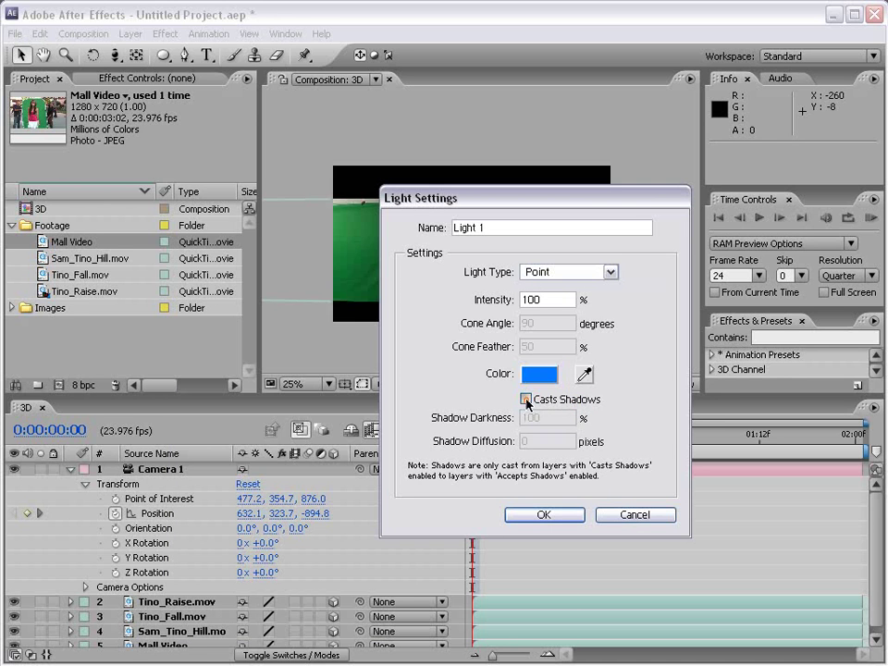
pyautogui.click(526, 400)
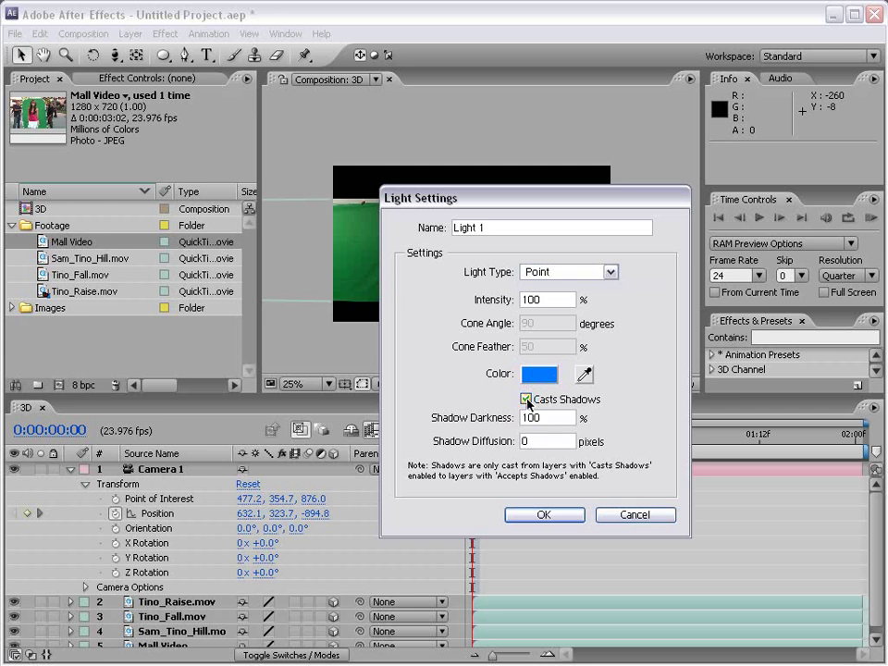
pyautogui.click(542, 515)
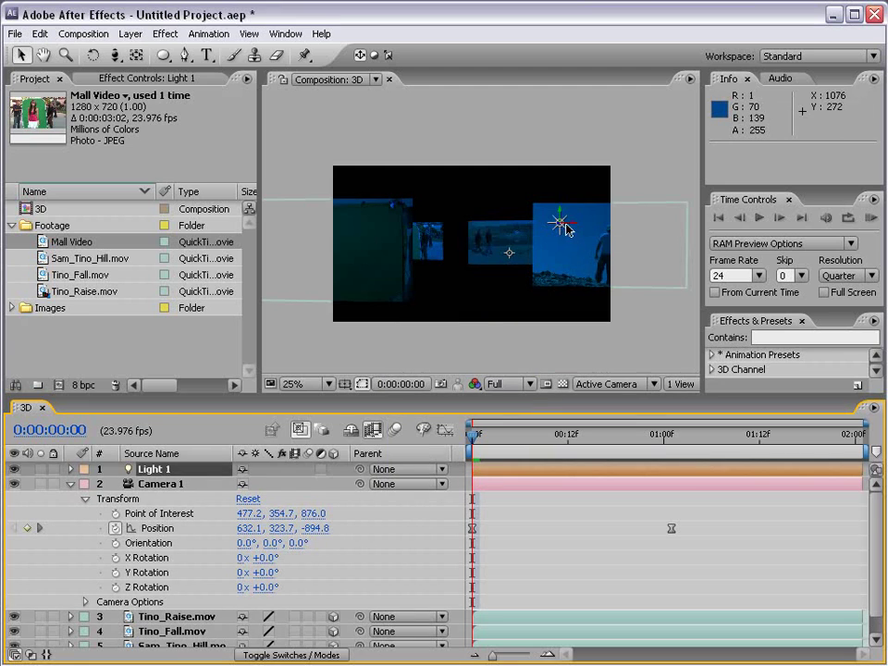
# Move Light 1 to about position 553.3, 154.7, -336.4 and change its color to pale blue D1E7FF
pyautogui.moveTo(569, 225); pyautogui.dragTo(549, 223)
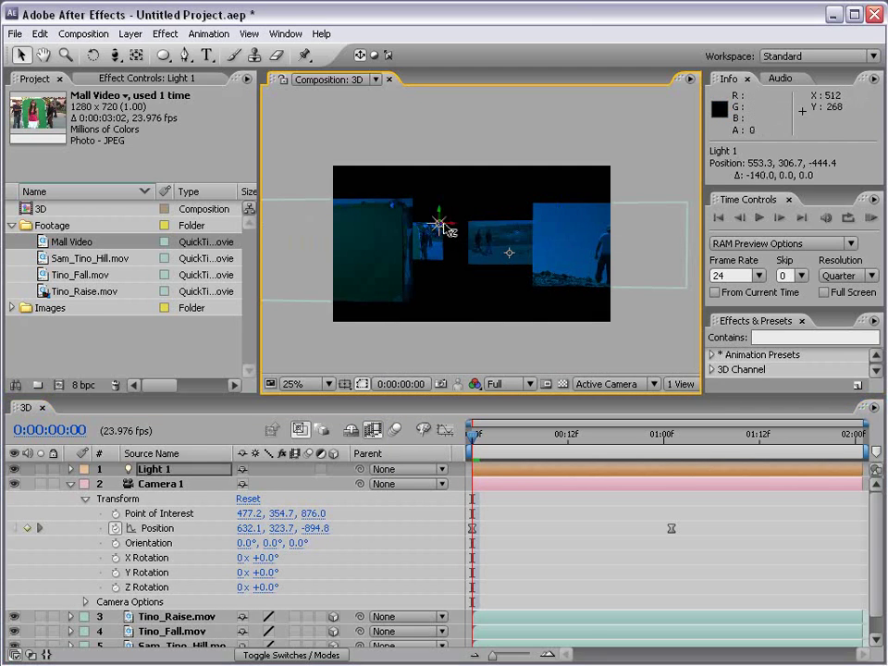
pyautogui.moveTo(446, 229); pyautogui.dragTo(455, 188)
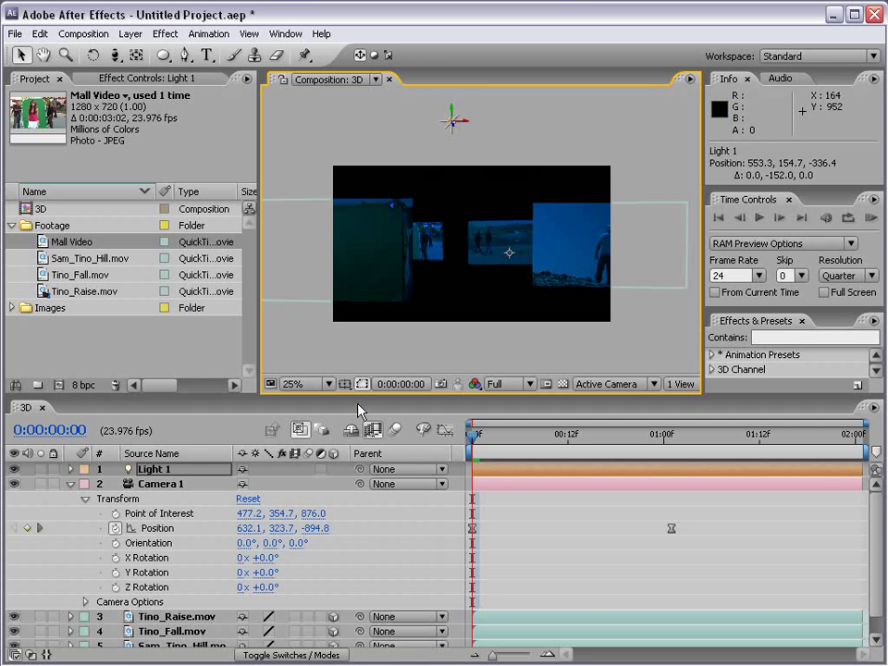
pyautogui.click(184, 469)
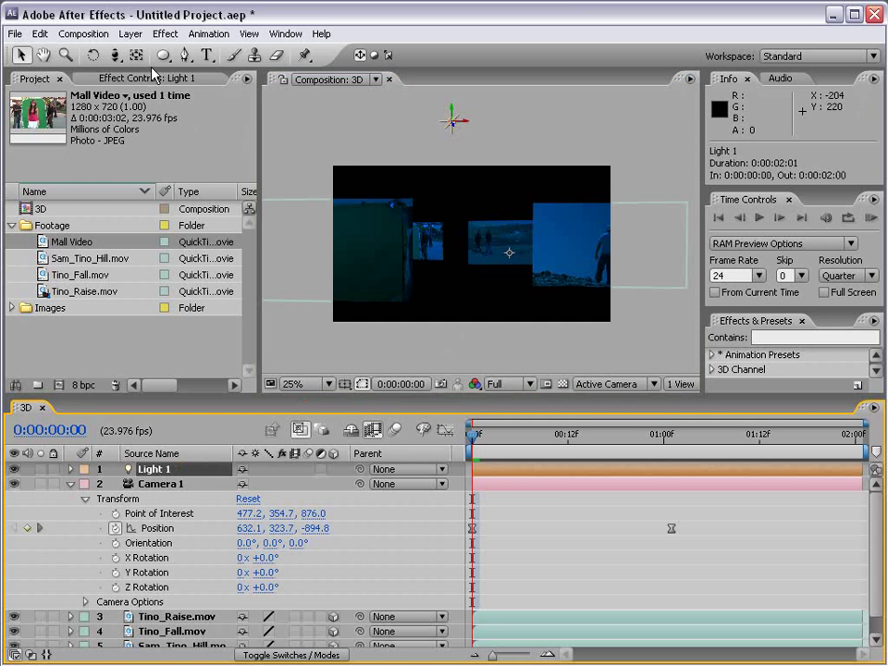
pyautogui.click(130, 34)
pyautogui.click(185, 68)
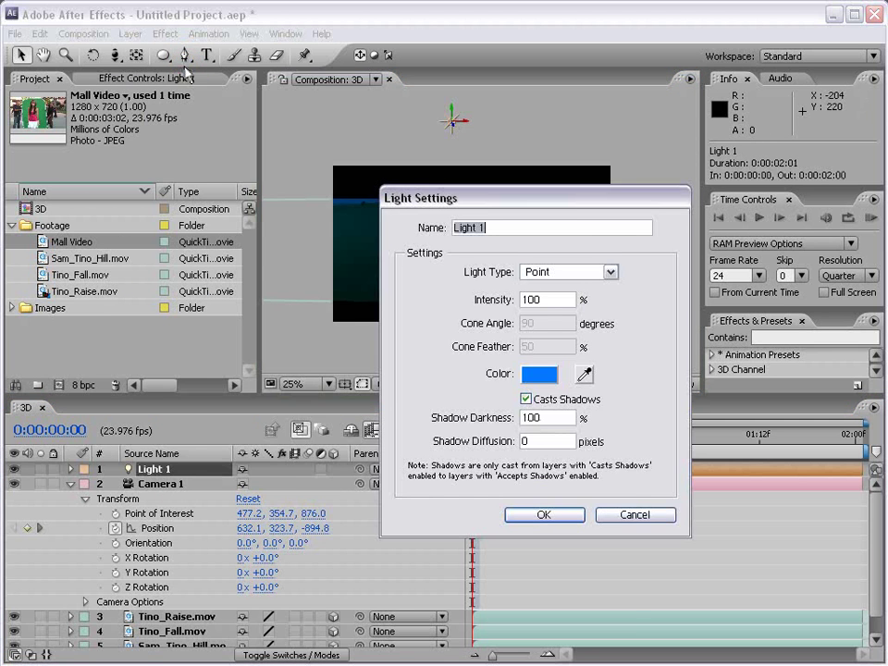
pyautogui.click(538, 375)
pyautogui.click(578, 409)
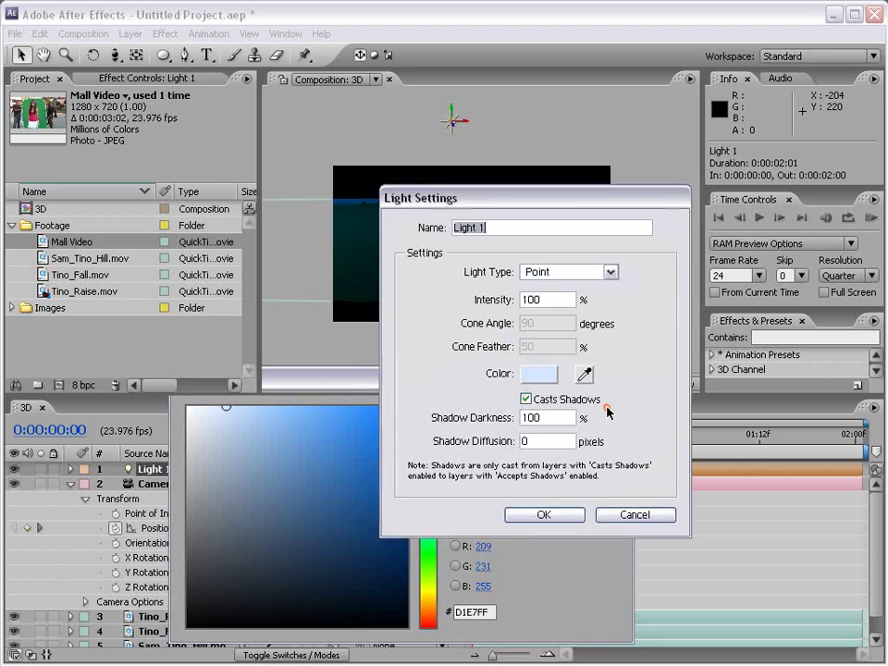
pyautogui.click(555, 513)
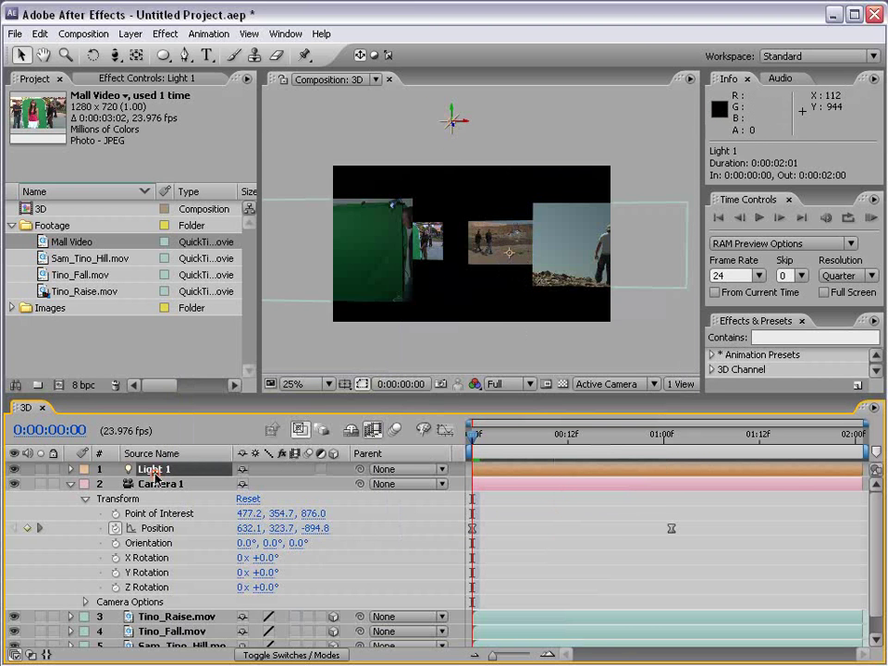
# Examine Light 1's Transform and Light Options properties in the timeline
pyautogui.click(70, 469)
pyautogui.click(85, 484)
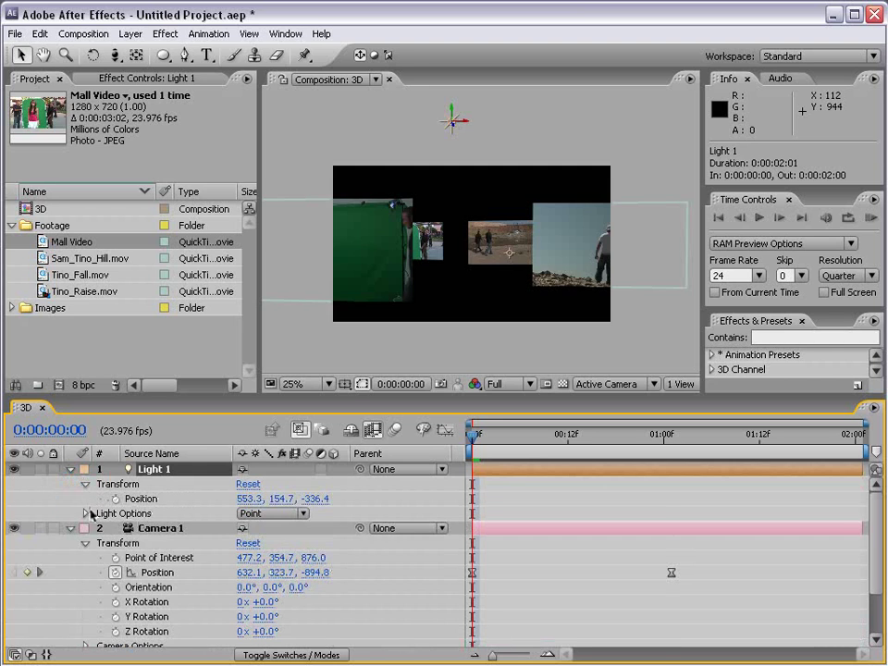
pyautogui.click(86, 513)
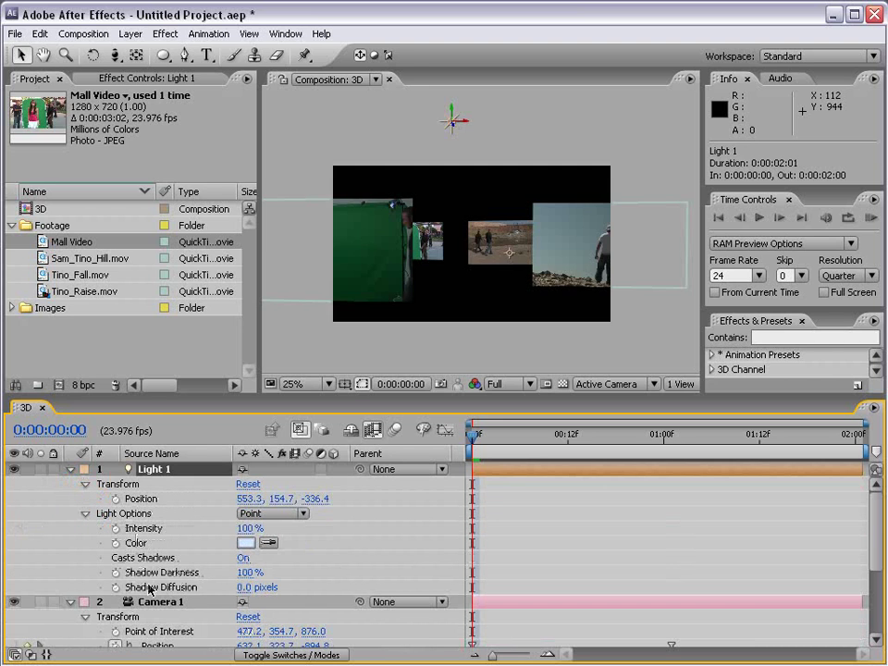
pyautogui.click(85, 484)
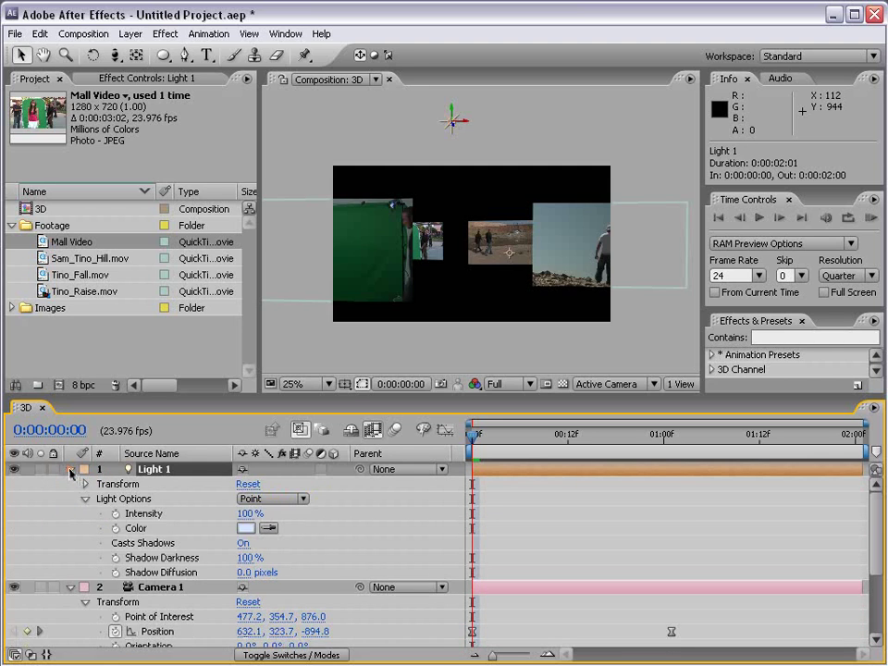
# Collapse the Light 1 and Camera 1 properties and show the Material Options of the Tino_Raise.mov layer
pyautogui.click(71, 469)
pyautogui.click(71, 484)
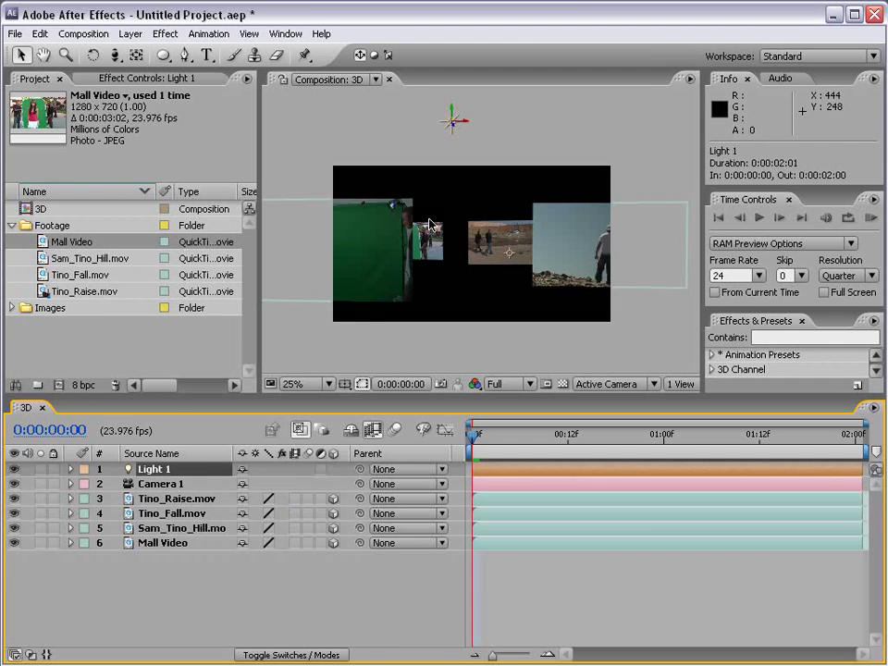
pyautogui.click(165, 500)
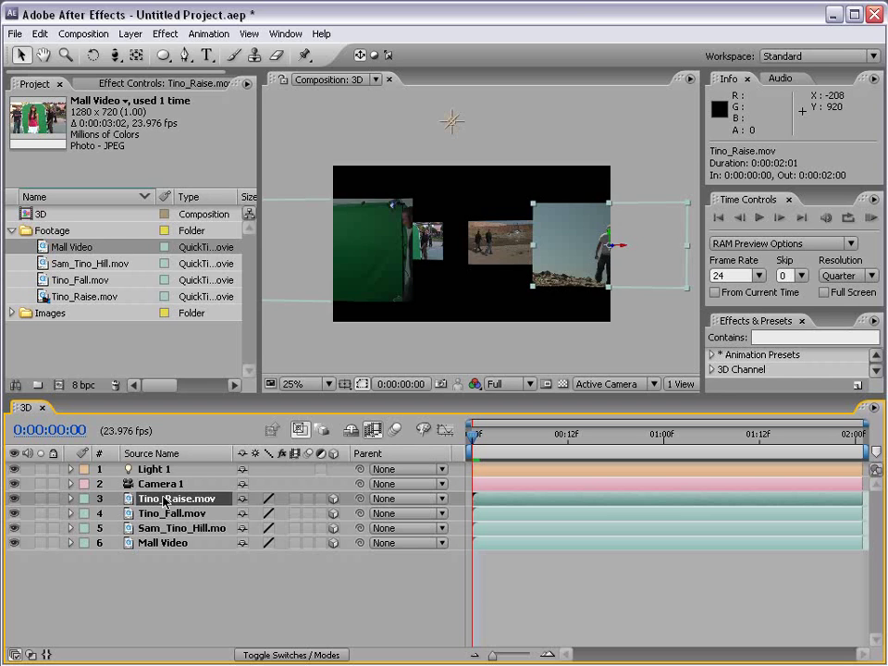
pyautogui.press('a')
pyautogui.press('a')
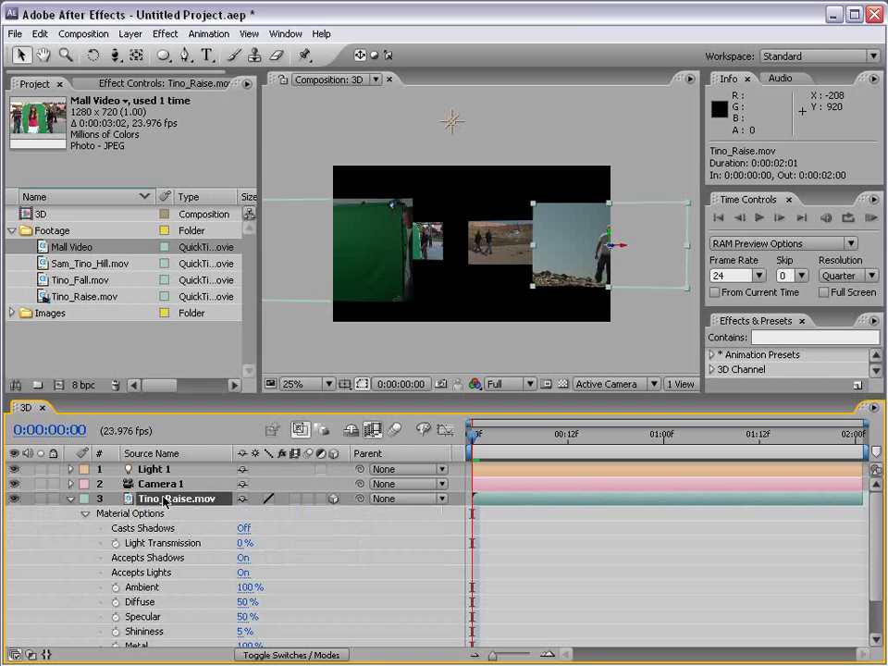
pyautogui.scroll(-1, 88, 495)
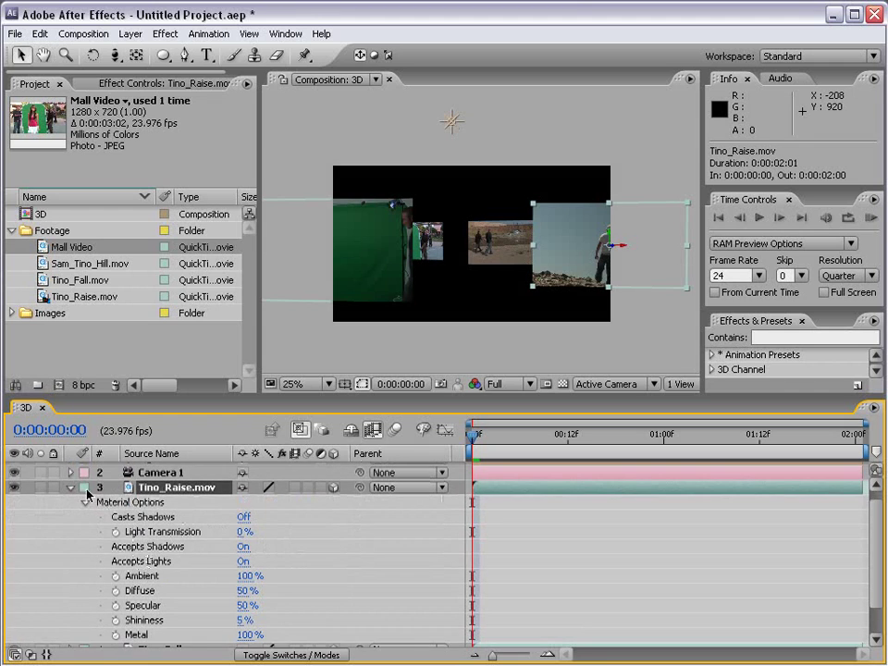
# Examine the Tino_Raise.mov layer's Material Options in an enlarged timeline, and collapse the layer again
pyautogui.click(70, 490)
pyautogui.click(71, 501)
pyautogui.press('space')
pyautogui.moveTo(79, 541); pyautogui.dragTo(125, 524)
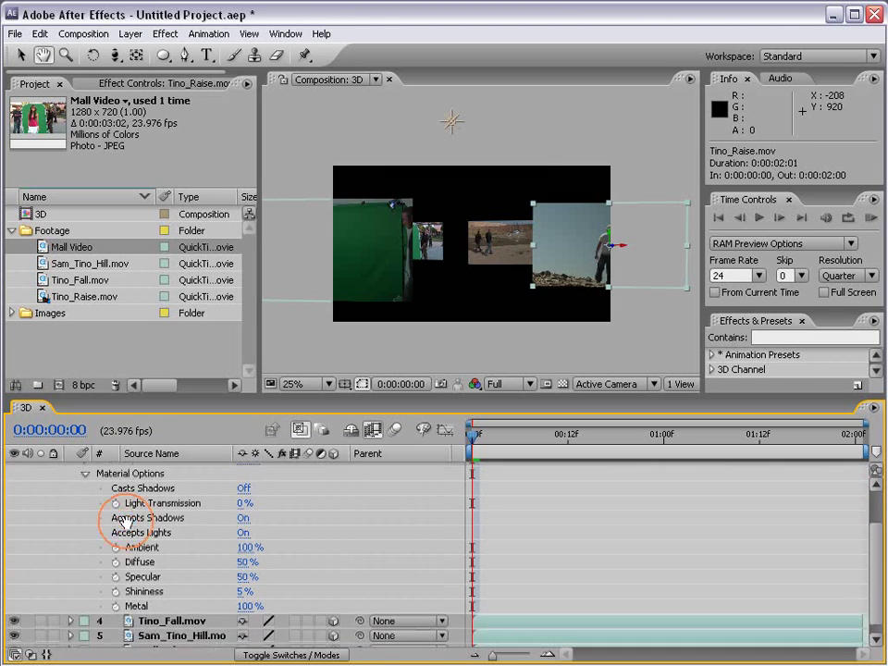
pyautogui.press('space')
pyautogui.moveTo(118, 476); pyautogui.dragTo(119, 491)
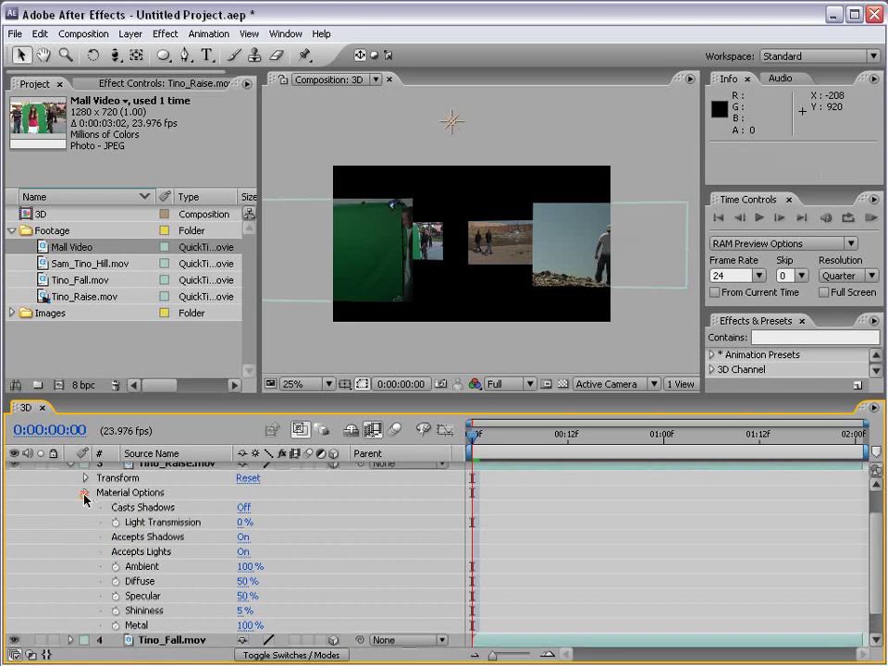
pyautogui.click(85, 493)
pyautogui.click(85, 530)
pyautogui.scroll(-3, 118, 500)
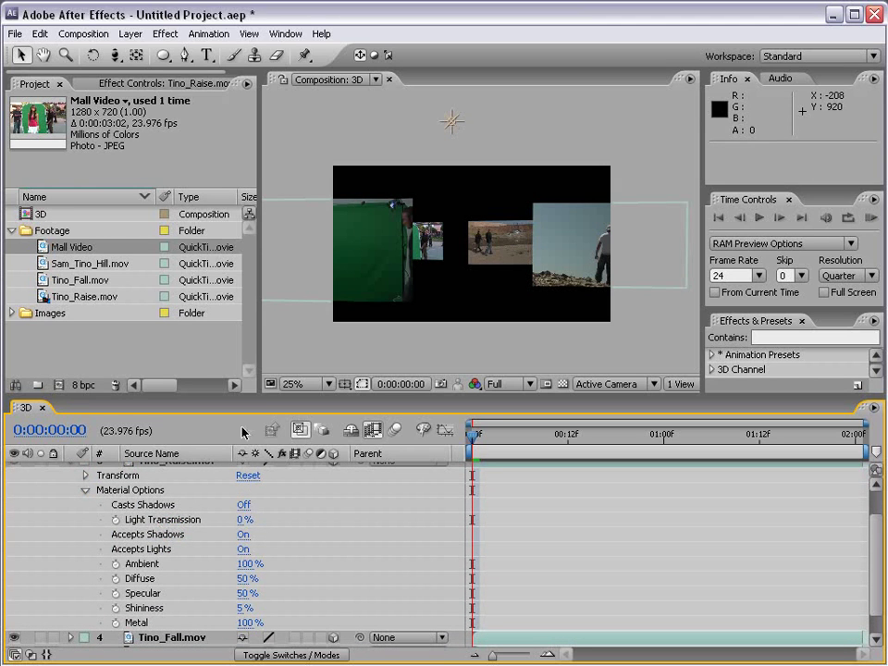
pyautogui.moveTo(232, 394); pyautogui.dragTo(233, 270)
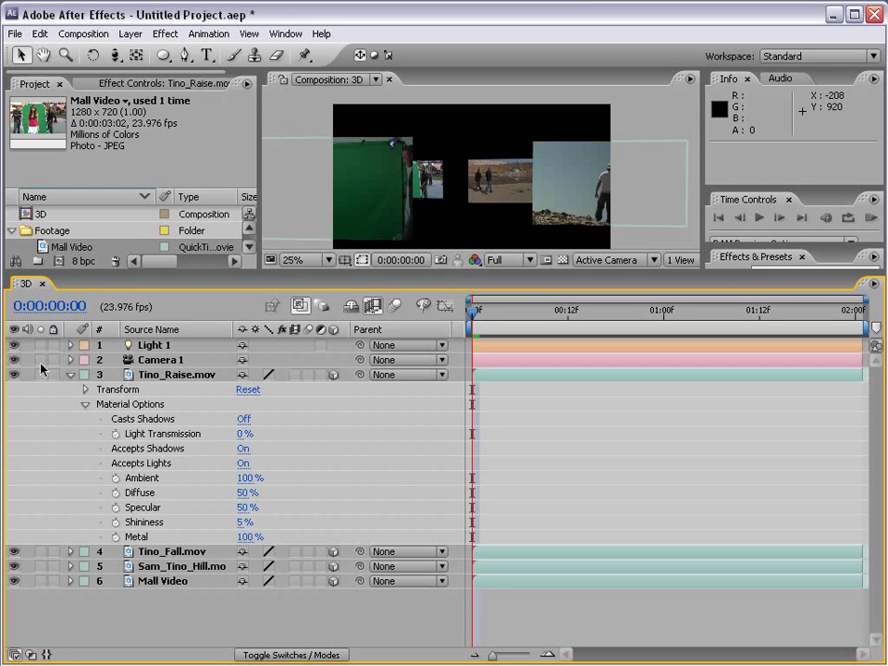
pyautogui.click(70, 378)
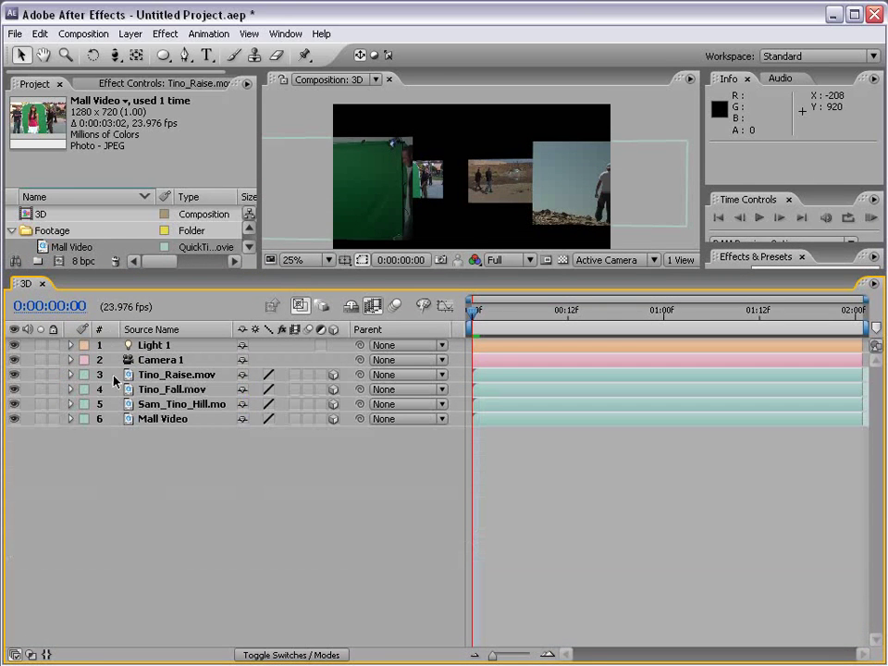
# Try switching Casts Shadows on individually for the Tino_Raise.mov and Tino_Fall.mov layers
pyautogui.click(116, 380)
pyautogui.press('a')
pyautogui.press('a')
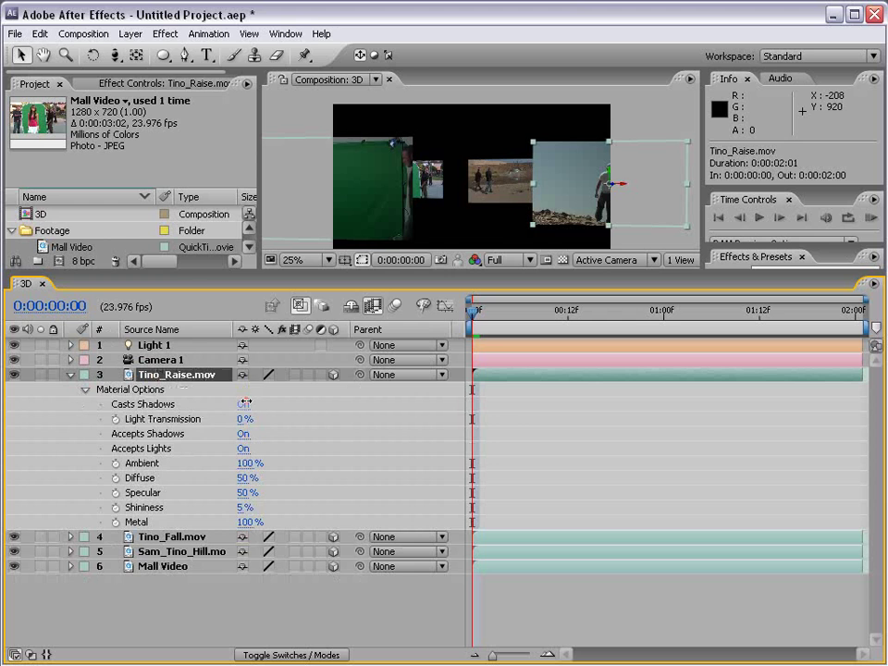
pyautogui.click(172, 537)
pyautogui.press('a')
pyautogui.press('a')
pyautogui.click(244, 566)
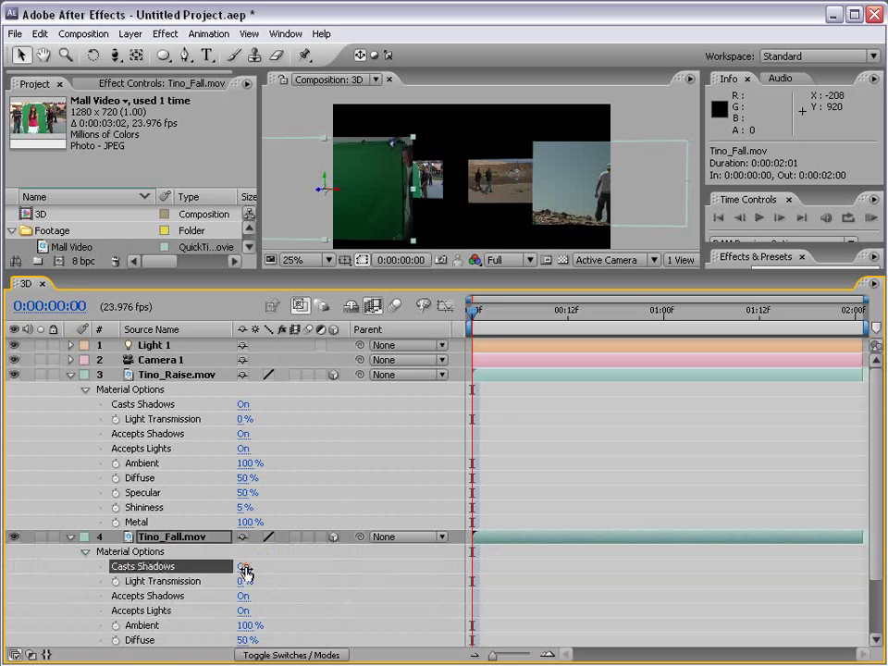
pyautogui.click(245, 404)
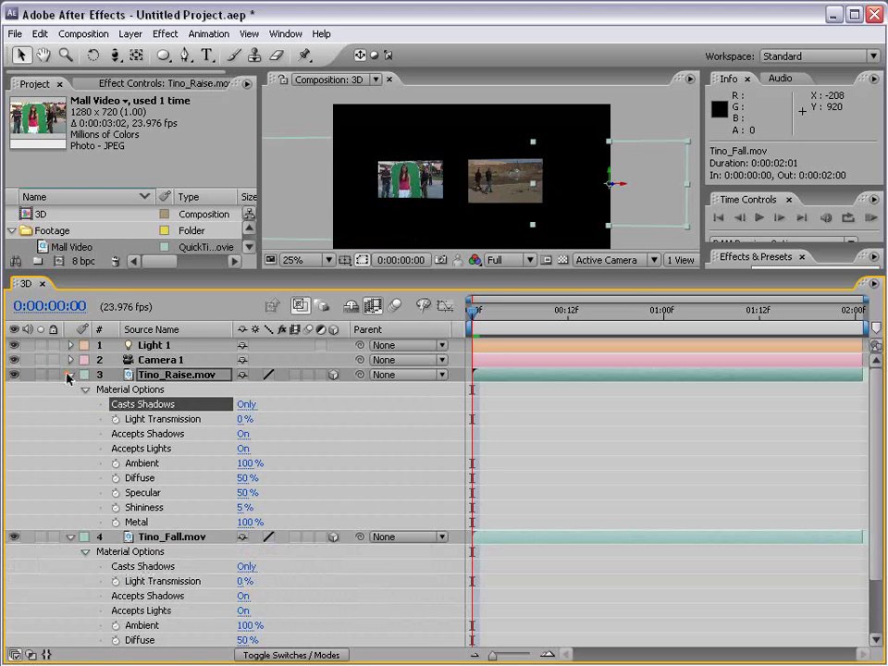
pyautogui.click(70, 375)
pyautogui.click(69, 390)
# Select all four video layers and set Casts Shadows to On in their Material Options together
pyautogui.keyDown('shift'); pyautogui.click(151, 420); pyautogui.keyUp('shift')
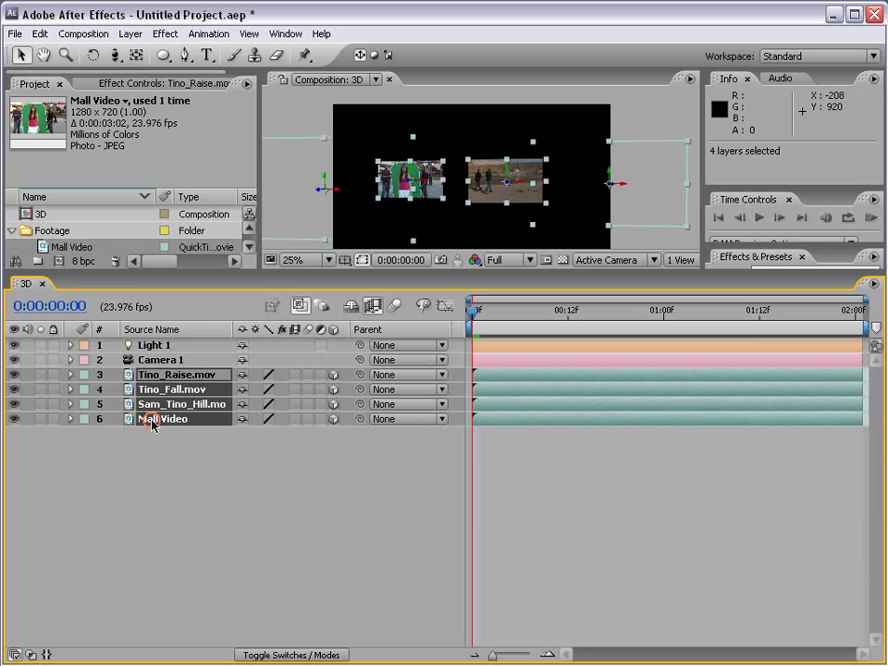
pyautogui.press('a')
pyautogui.press('a')
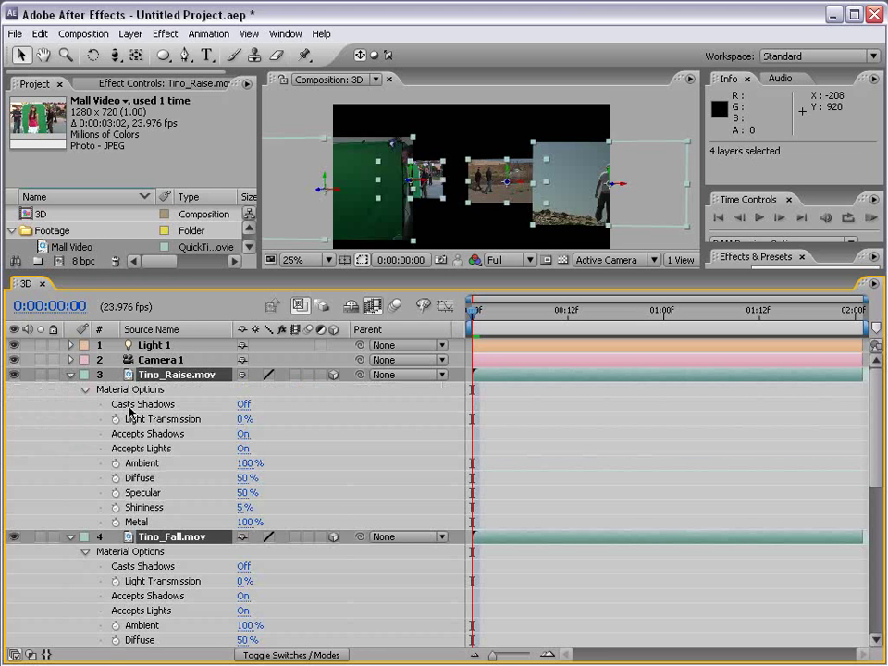
pyautogui.click(243, 404)
pyautogui.scroll(-5, 288, 518)
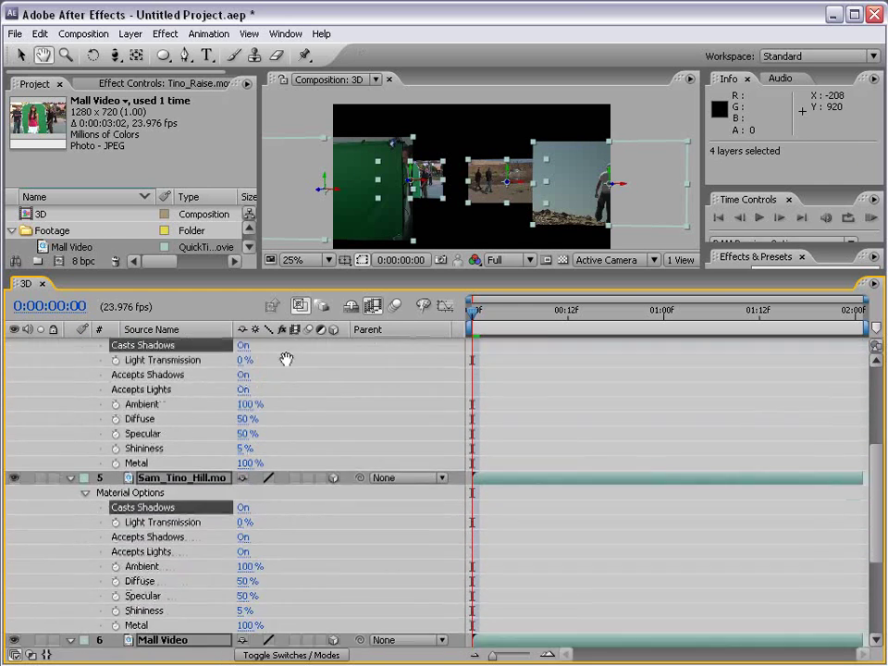
pyautogui.scroll(4, 283, 502)
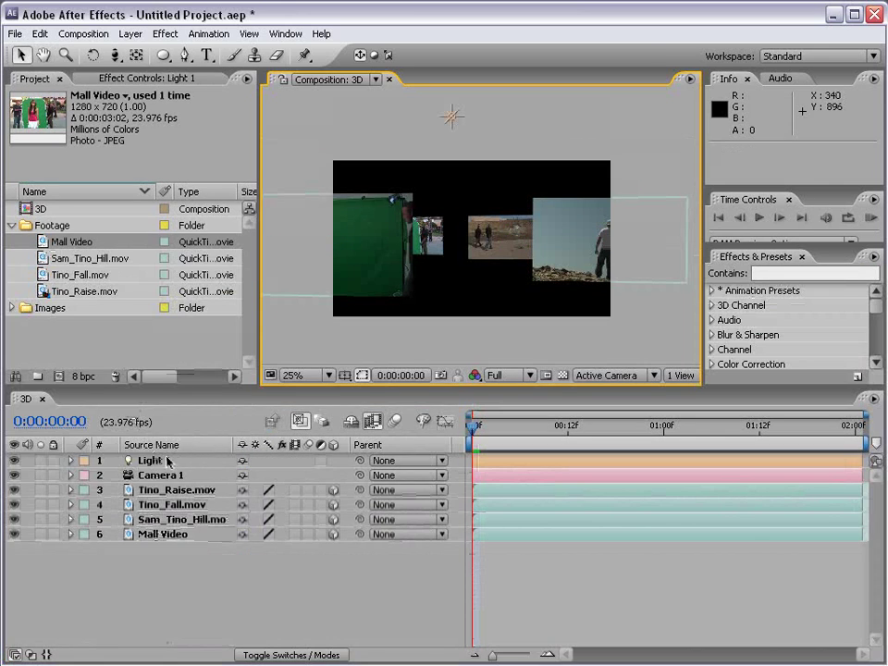
# Move Light 1 along its Z axis toward the camera to about position 553.3, 154.7, -862.4
pyautogui.click(167, 461)
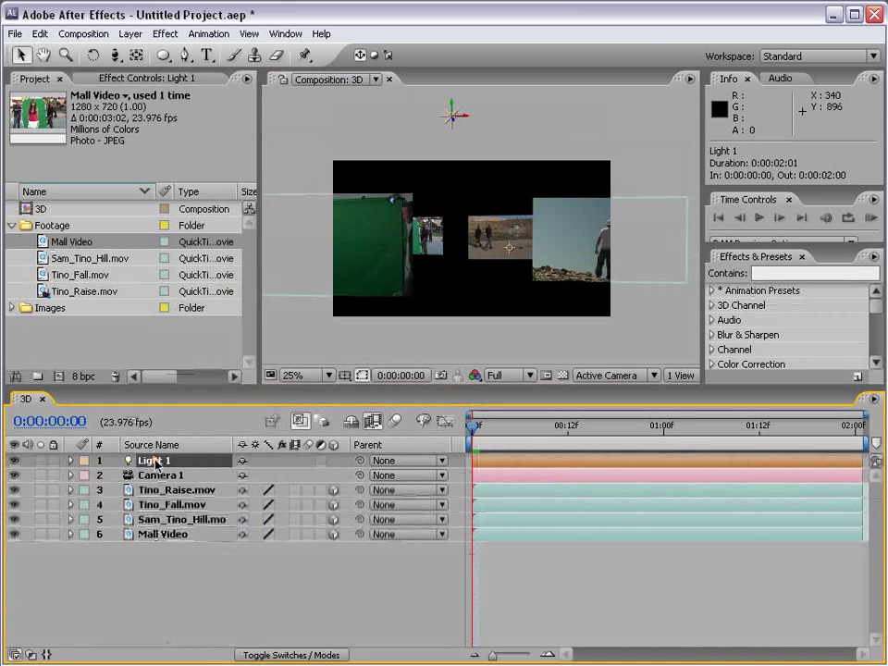
pyautogui.moveTo(455, 123); pyautogui.dragTo(224, 113)
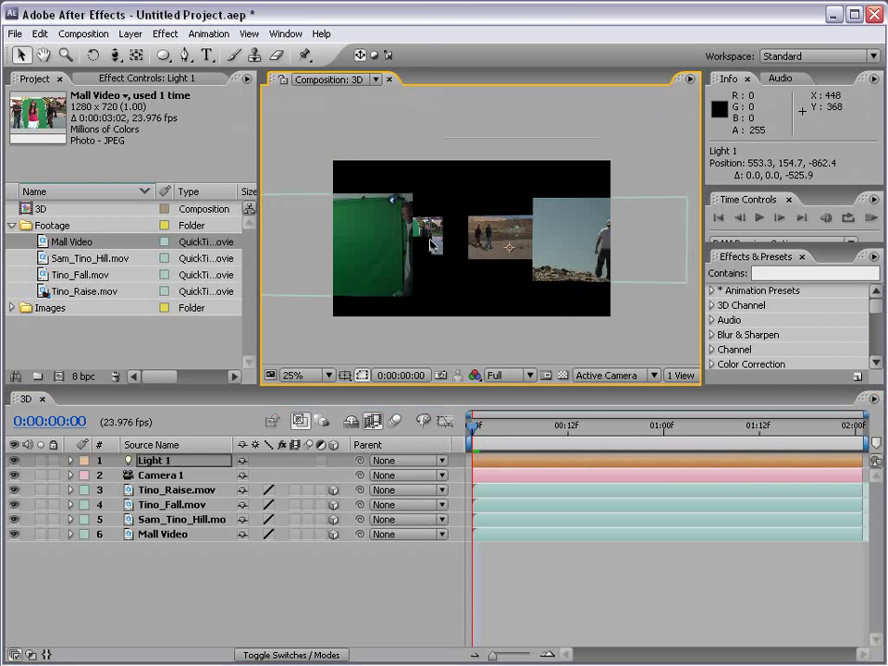
# Delete the Tino_Raise.mov and Sam_Tino_Hill layers from the composition
pyautogui.click(574, 231)
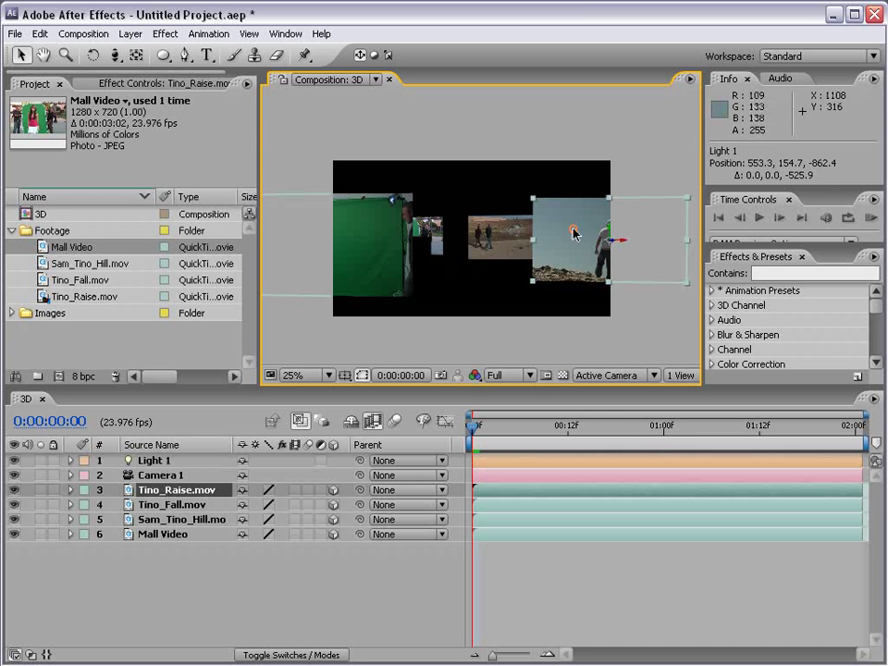
pyautogui.press('Delete')
pyautogui.click(499, 236)
pyautogui.press('Delete')
# Move the Tino_Fall.mov layer back in depth to about position 27.3, 360.0, 1046.7
pyautogui.click(363, 248)
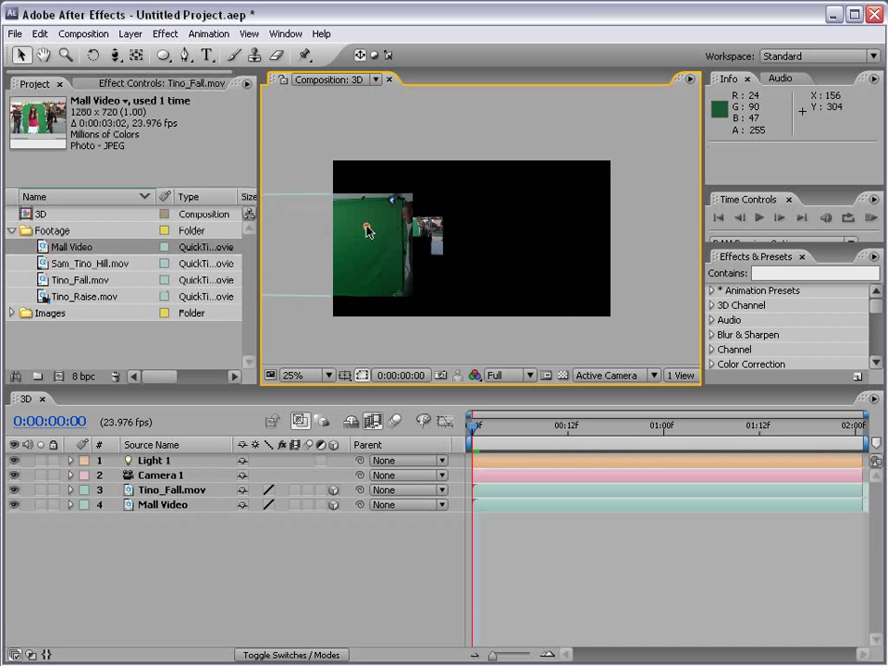
pyautogui.moveTo(356, 251); pyautogui.dragTo(481, 243)
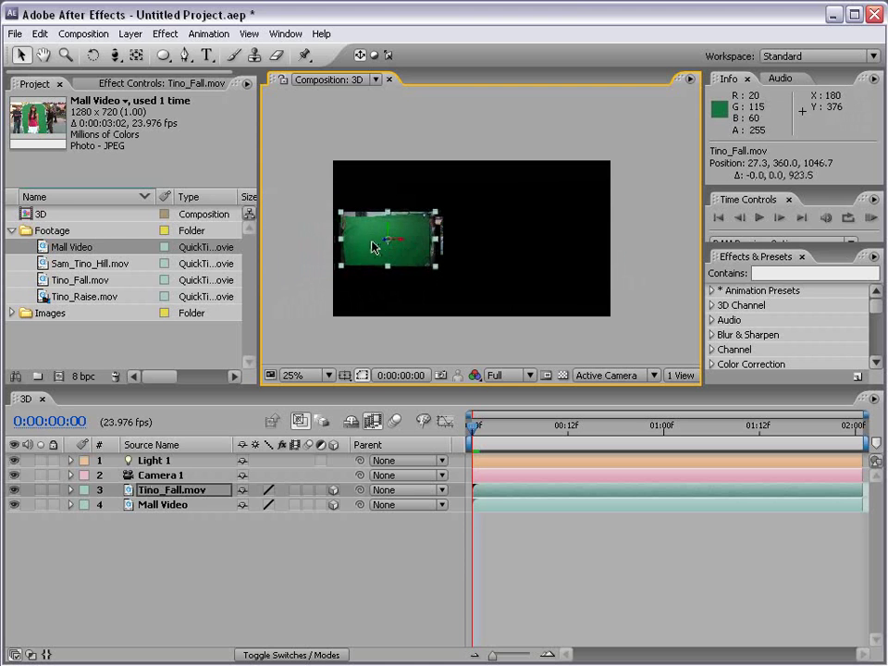
# Orbit and track Camera 1 to about position -1000.8, -609.0, 348.3, viewing the two clips from the side and above
pyautogui.press('c')
pyautogui.moveTo(363, 289); pyautogui.dragTo(386, 215)
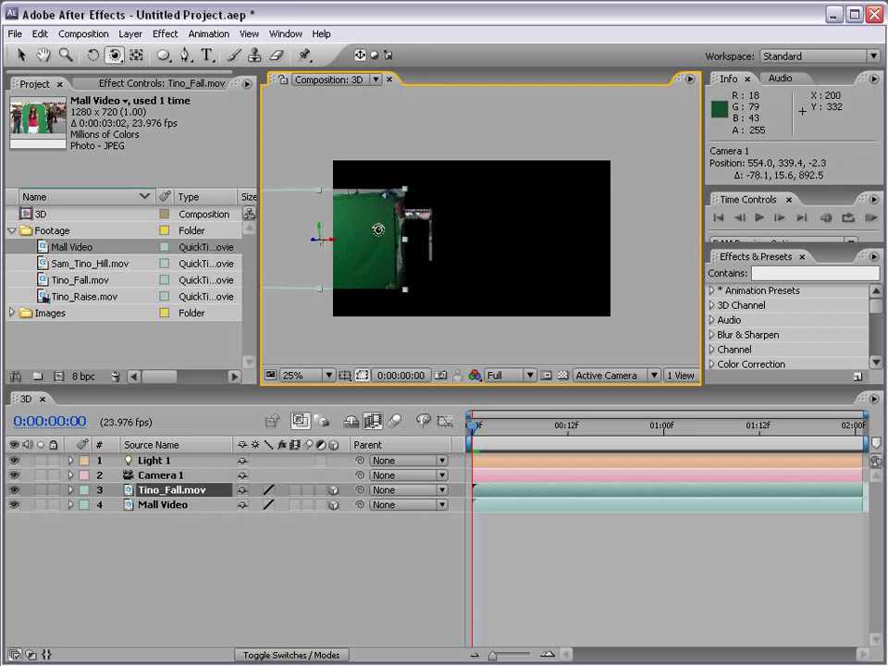
pyautogui.moveTo(330, 253); pyautogui.dragTo(461, 290)
pyautogui.press('v')
pyautogui.moveTo(627, 310); pyautogui.dragTo(479, 199)
pyautogui.press('c')
pyautogui.press('c')
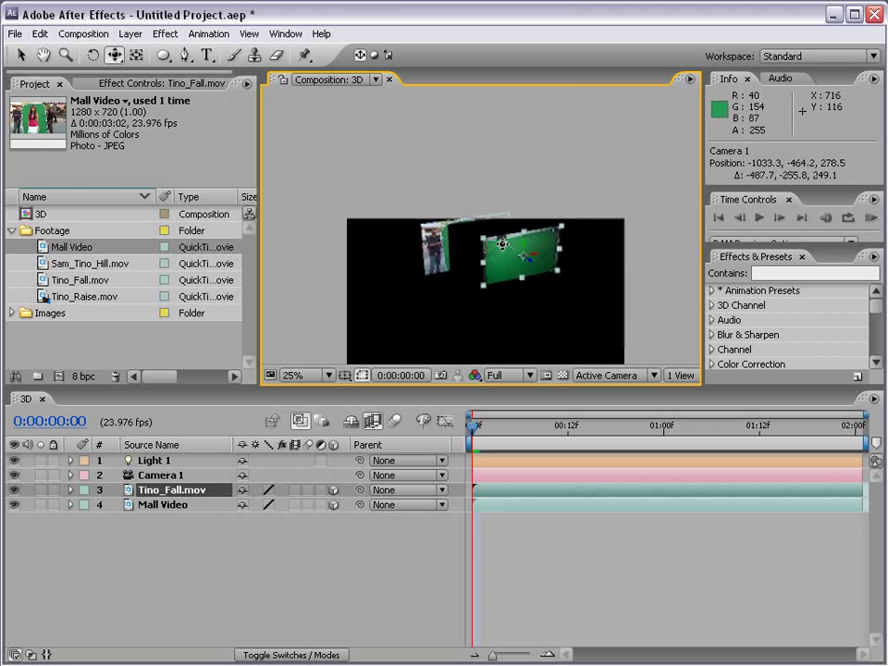
pyautogui.moveTo(500, 249); pyautogui.dragTo(501, 281)
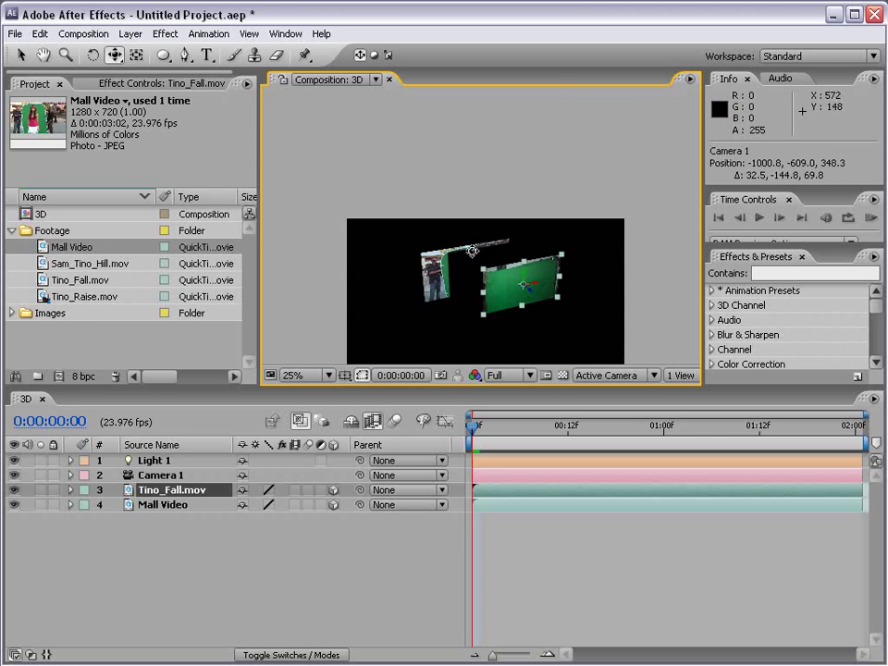
pyautogui.press('v')
# Show Light 1's Light Options and raise its Shadow Diffusion to 84 pixels
pyautogui.click(150, 460)
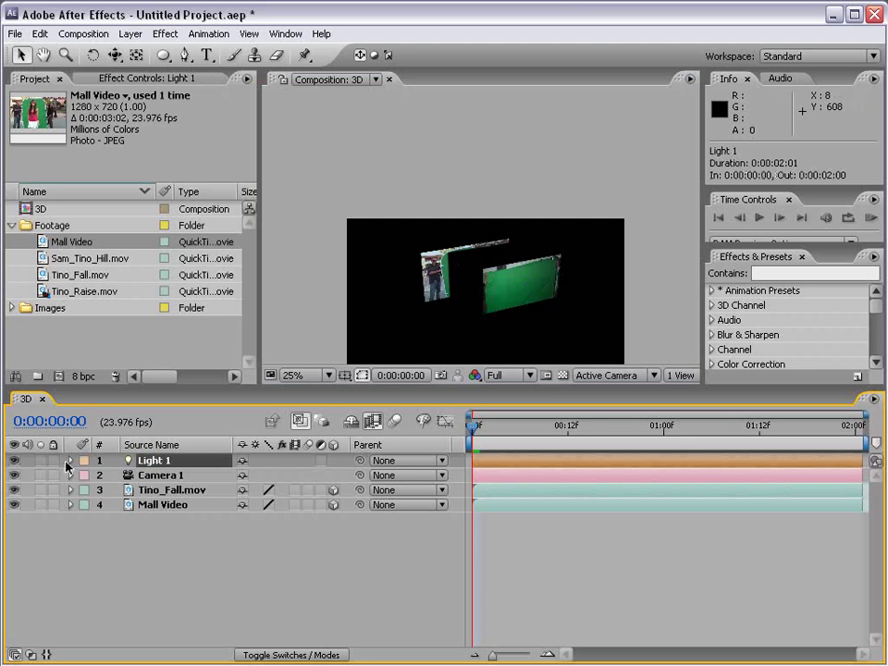
pyautogui.click(71, 460)
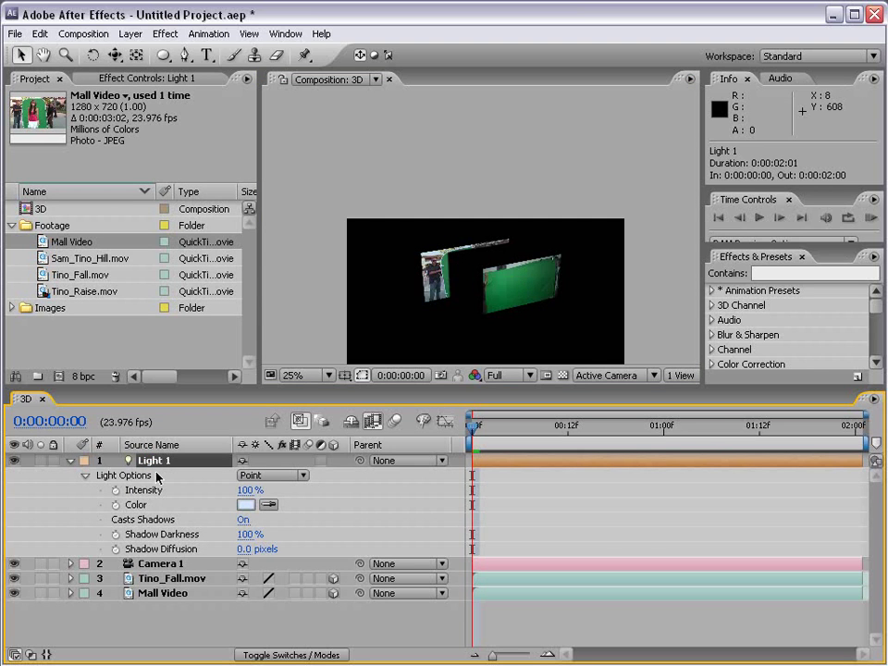
pyautogui.click(176, 550)
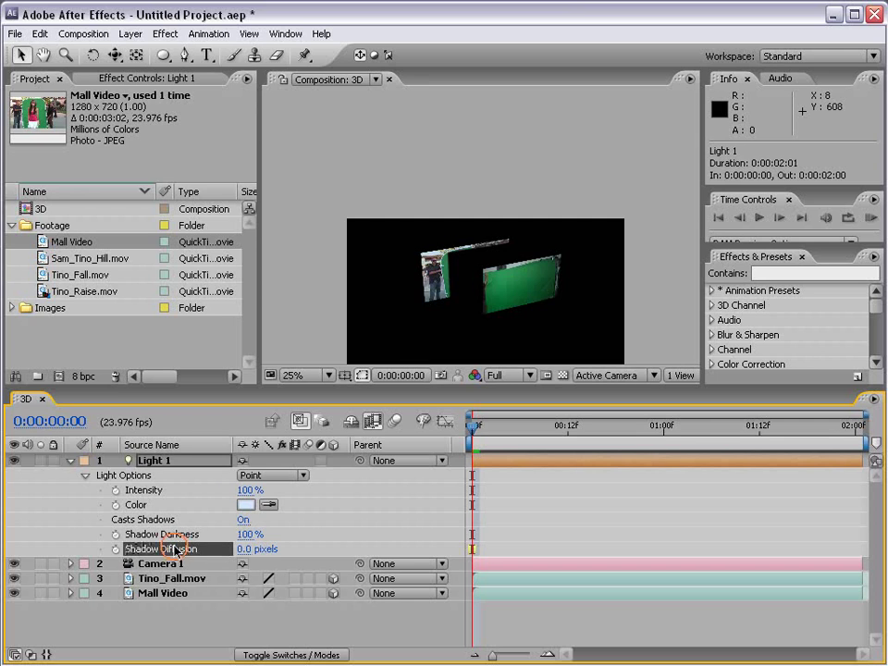
pyautogui.moveTo(248, 549); pyautogui.dragTo(278, 538)
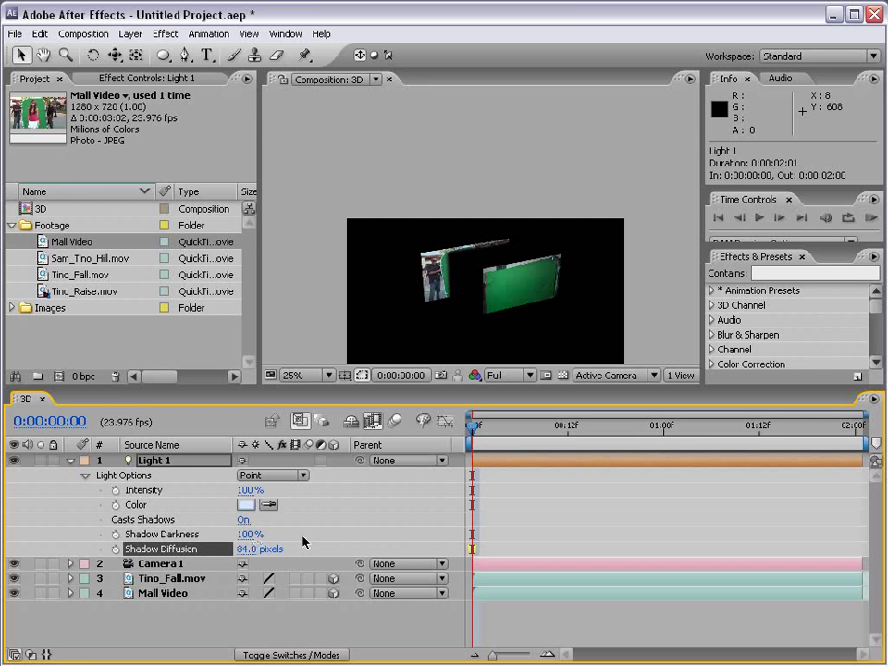
pyautogui.click(397, 517)
# Increase Light 1's Shadow Diffusion to 304 pixels and lower its Shadow Darkness to 66%
pyautogui.scroll(2, 426, 316)
pyautogui.press('space')
pyautogui.moveTo(432, 320); pyautogui.dragTo(473, 232)
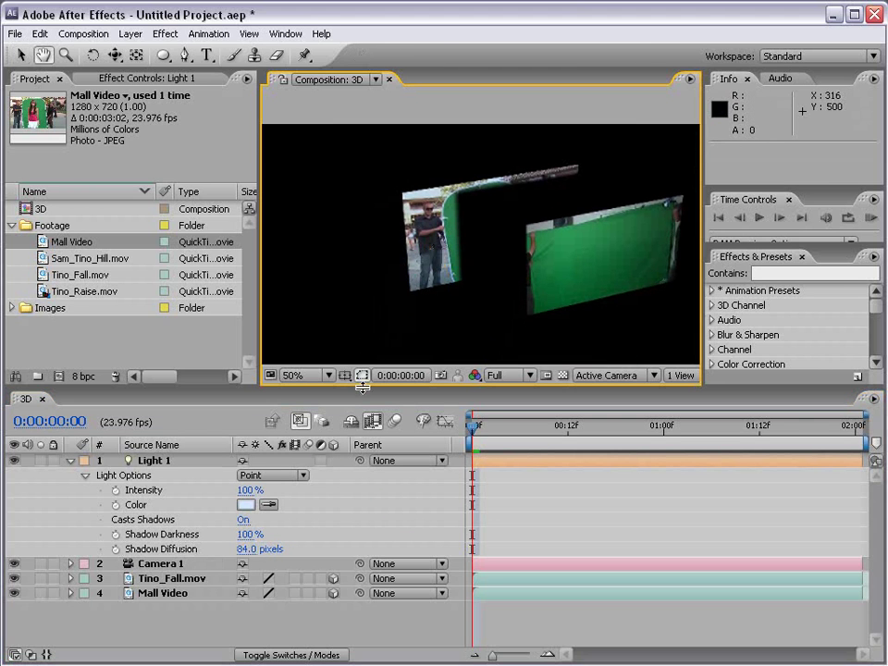
pyautogui.moveTo(250, 549); pyautogui.dragTo(641, 200)
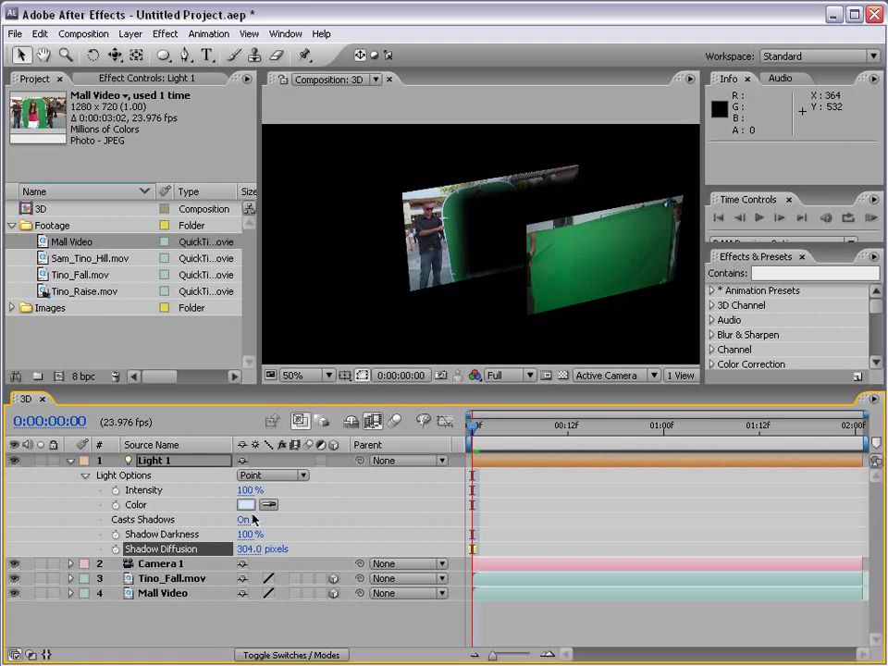
pyautogui.moveTo(246, 533)
pyautogui.mouseDown()
pyautogui.moveTo(175, 534)
pyautogui.moveTo(198, 534)
pyautogui.mouseUp()
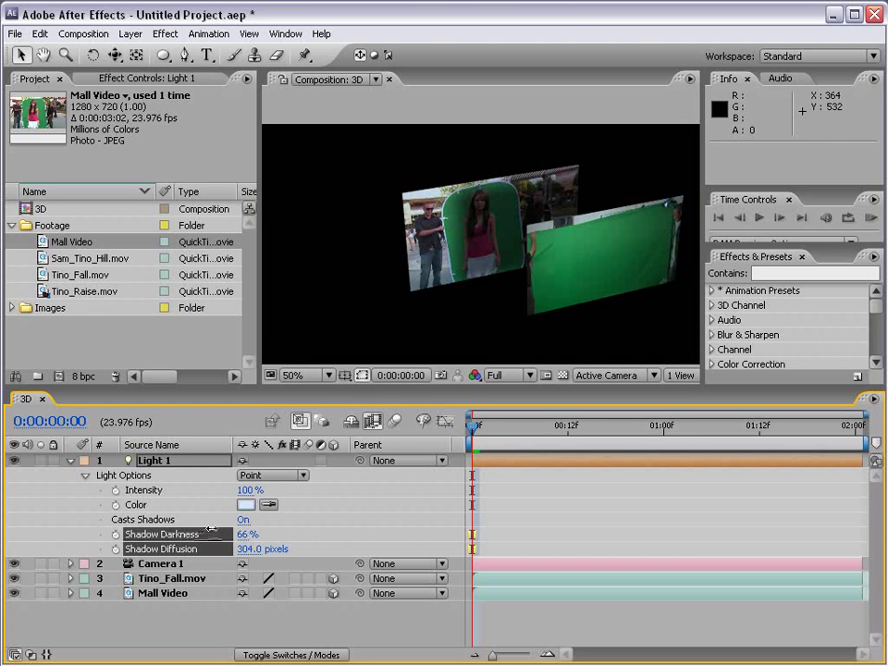
pyautogui.click(535, 523)
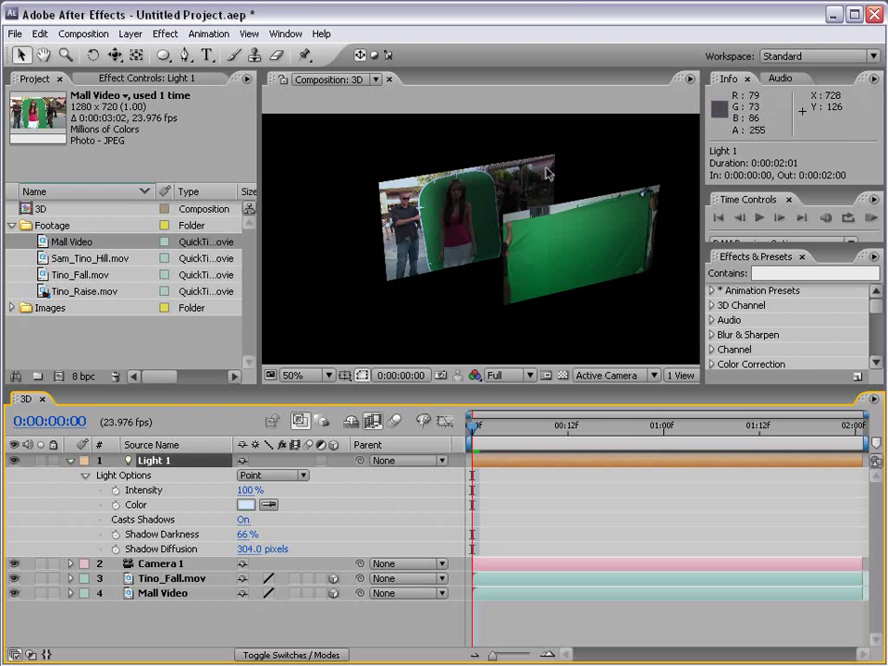
# Delete Light 1 from the composition and reset Camera 1's Transform properties
pyautogui.click(70, 461)
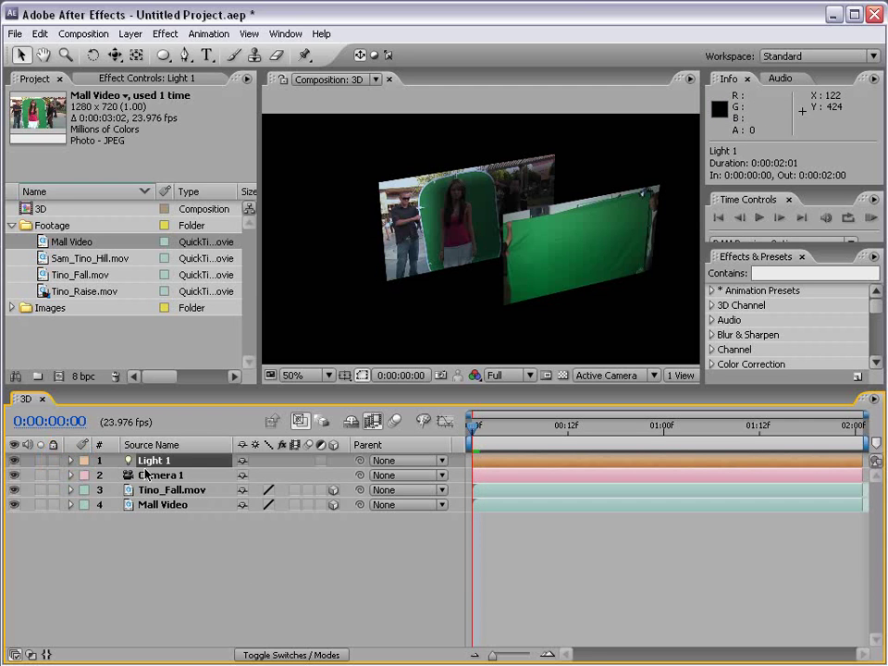
pyautogui.press('Delete')
pyautogui.click(148, 461)
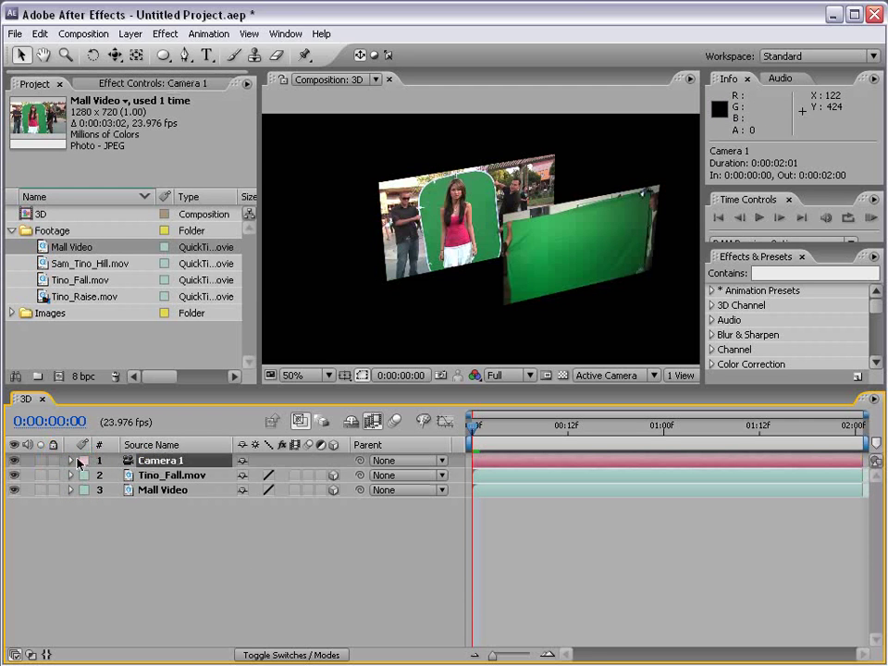
pyautogui.click(72, 461)
pyautogui.click(243, 475)
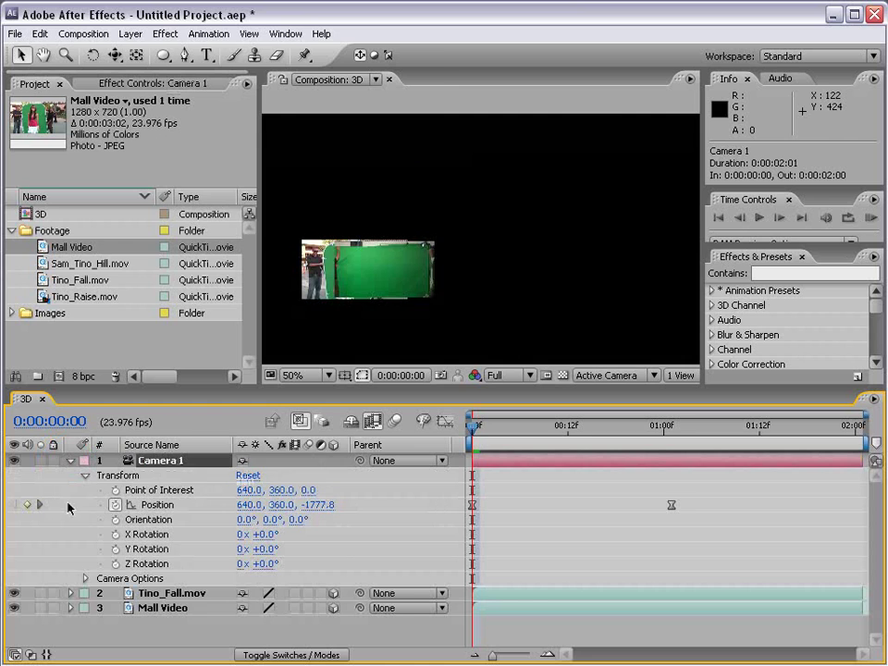
# Remove Camera 1's Position keyframes and reset the Transform properties of Tino_Fall.mov and Mall Video
pyautogui.click(148, 504)
pyautogui.click(71, 461)
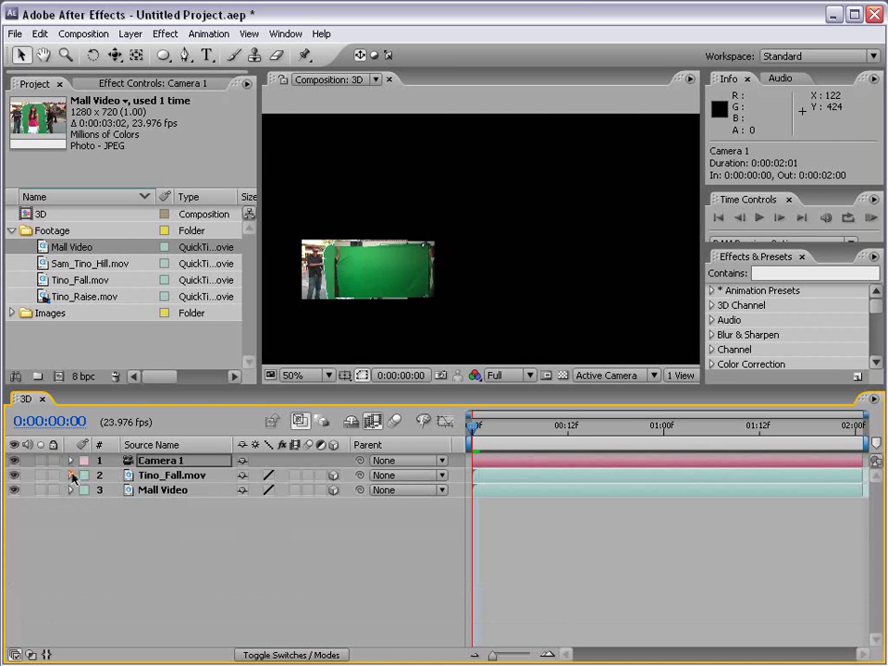
pyautogui.click(71, 475)
pyautogui.click(246, 491)
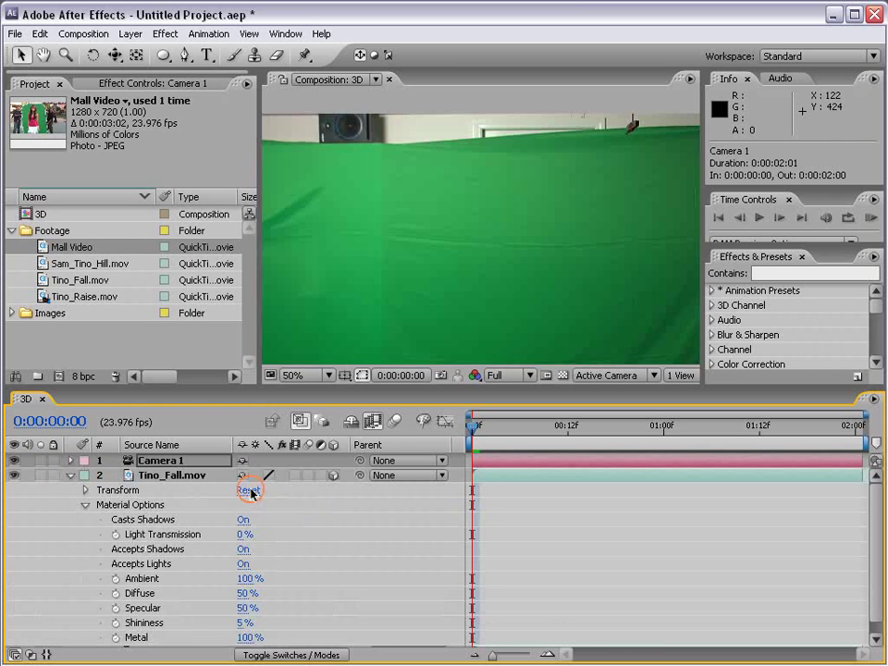
pyautogui.click(71, 475)
pyautogui.click(71, 491)
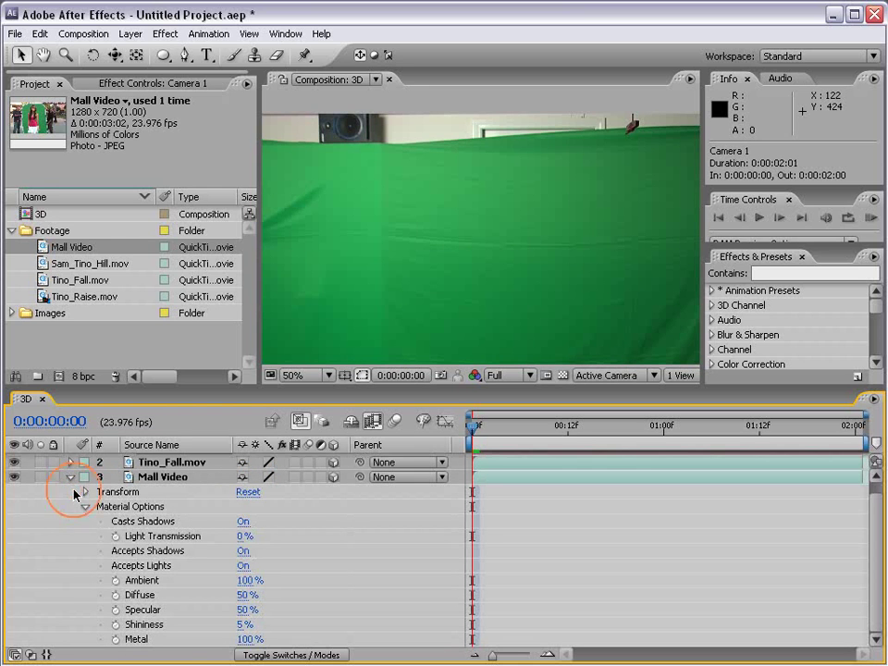
pyautogui.click(70, 478)
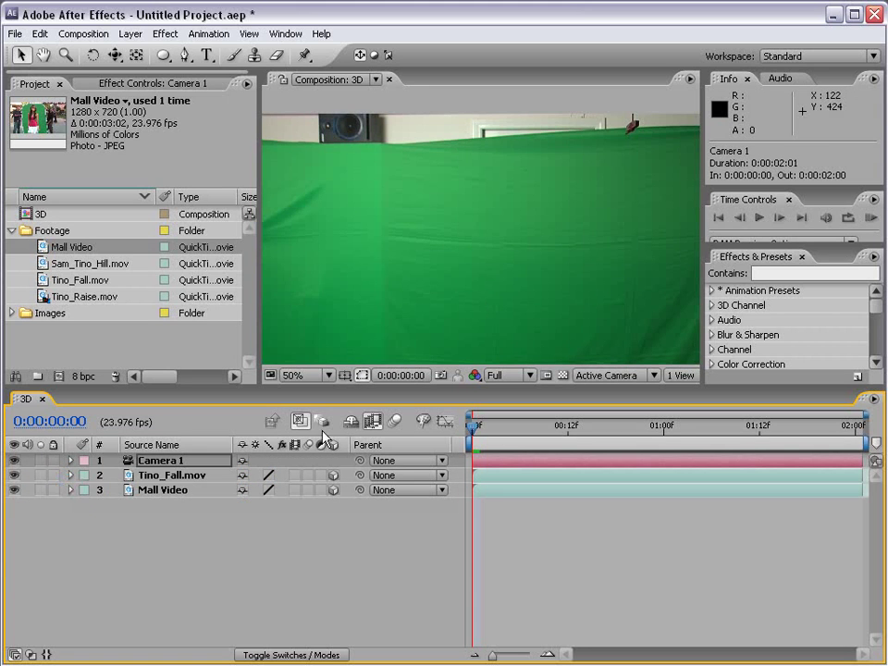
# Scale Tino_Fall.mov down to slightly under half size and scale Mall Video down to about 40%
pyautogui.scroll(-2, 430, 232)
pyautogui.click(448, 260)
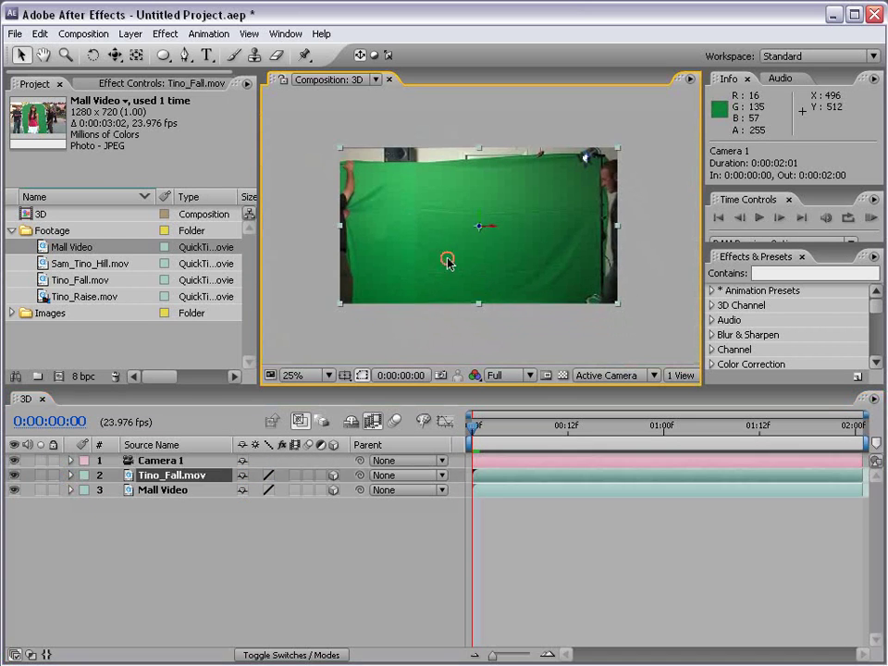
pyautogui.moveTo(617, 308); pyautogui.dragTo(537, 263)
pyautogui.click(573, 291)
pyautogui.moveTo(621, 311); pyautogui.dragTo(559, 264)
pyautogui.scroll(1, 476, 232)
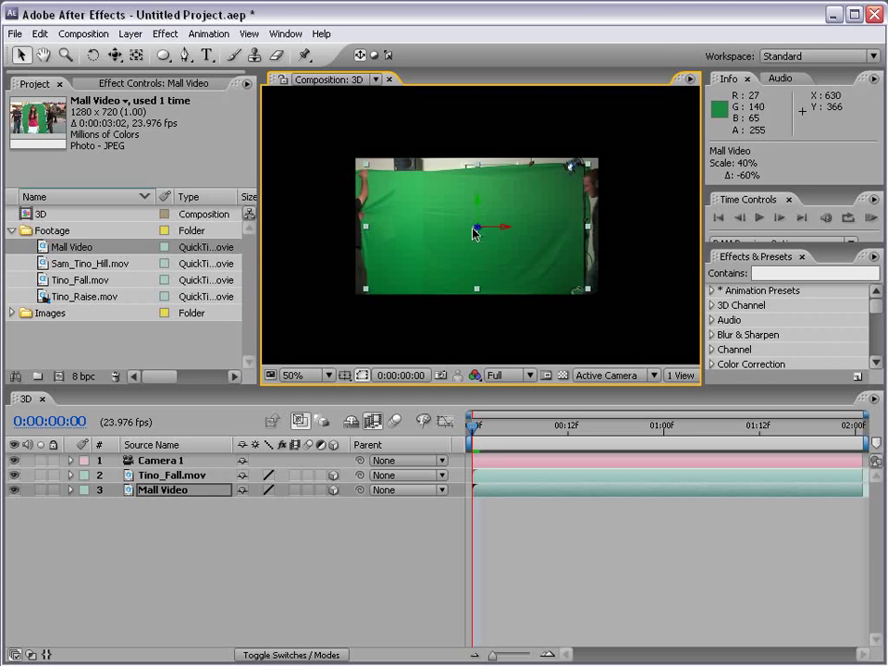
# Move Mall Video sideways beside Tino_Fall.mov and separate them in depth, with Tino_Fall.mov nearer the camera and Mall Video farther away
pyautogui.moveTo(496, 232); pyautogui.dragTo(619, 234)
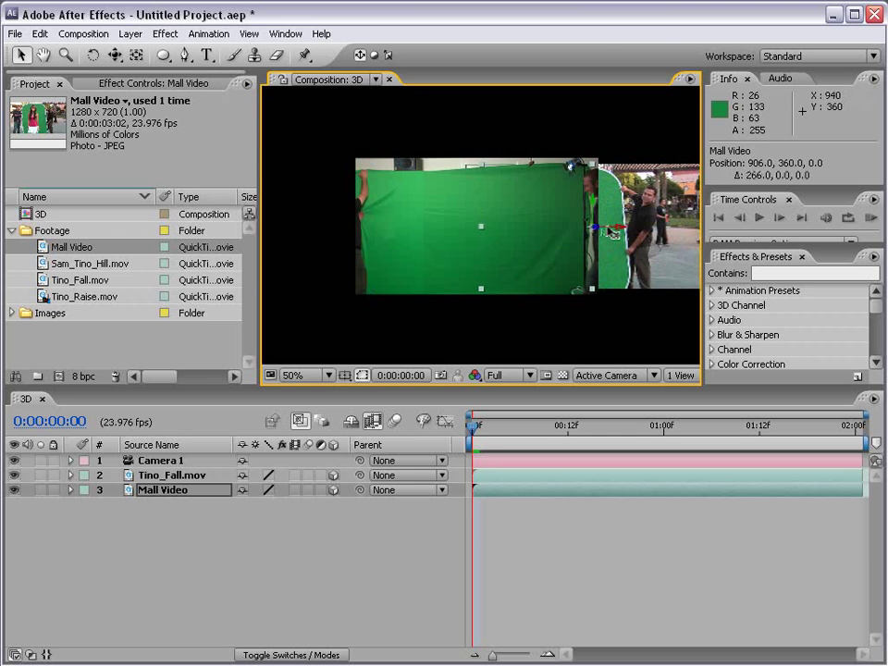
pyautogui.click(414, 244)
pyautogui.moveTo(500, 234); pyautogui.dragTo(212, 242)
pyautogui.click(601, 232)
pyautogui.moveTo(601, 231); pyautogui.dragTo(574, 569)
pyautogui.click(575, 567)
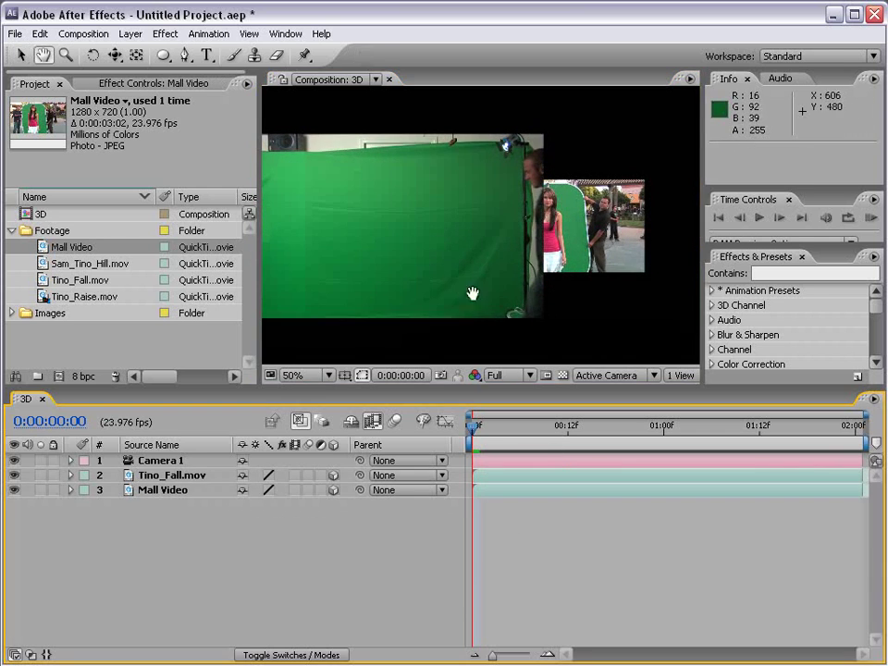
pyautogui.moveTo(468, 281); pyautogui.dragTo(518, 283)
pyautogui.scroll(-1, 510, 274)
pyautogui.scroll(1, 521, 271)
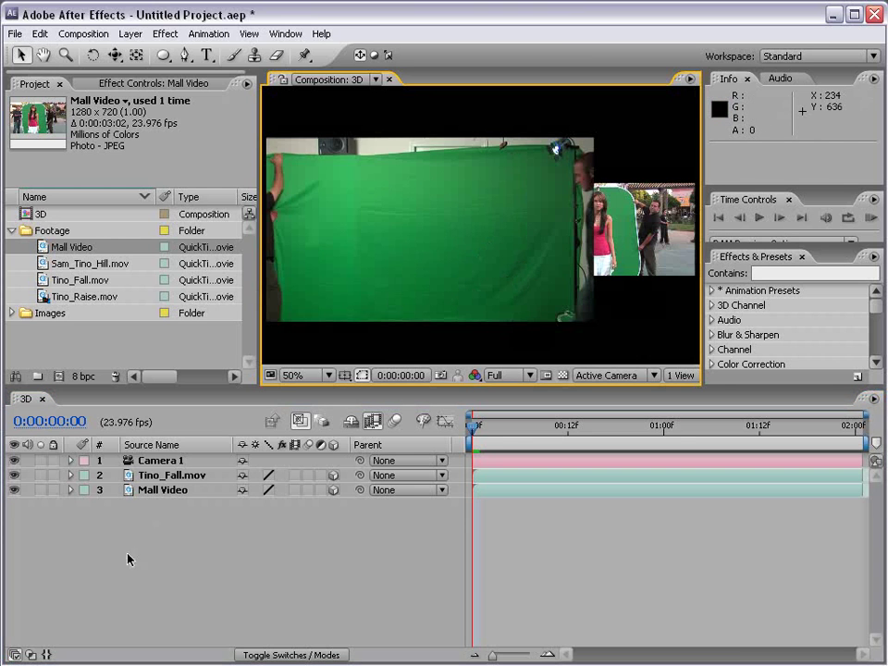
# Turn on Depth of Field for Camera 1 and raise its Aperture to 801.3 pixels
pyautogui.click(79, 464)
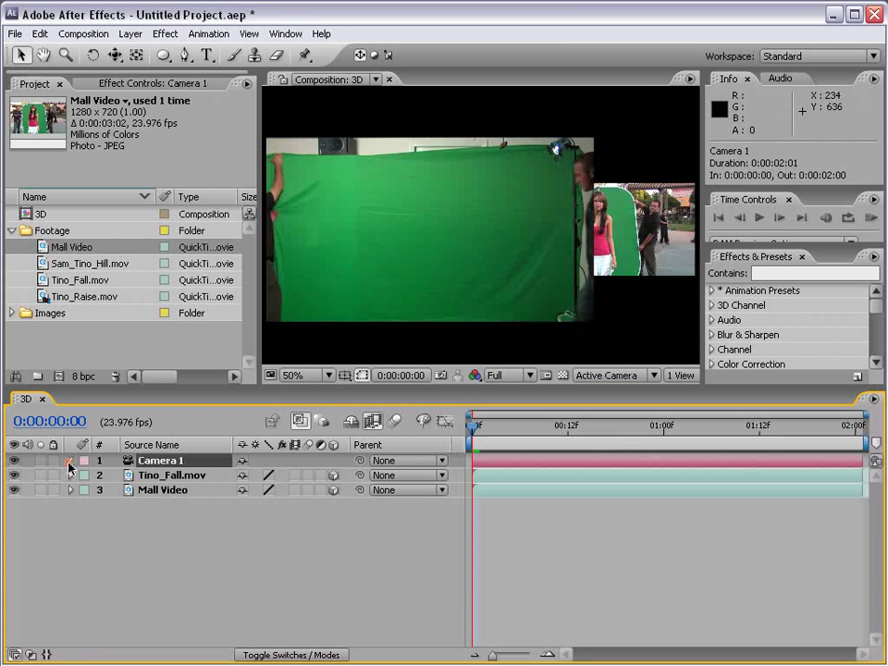
pyautogui.click(69, 460)
pyautogui.click(85, 476)
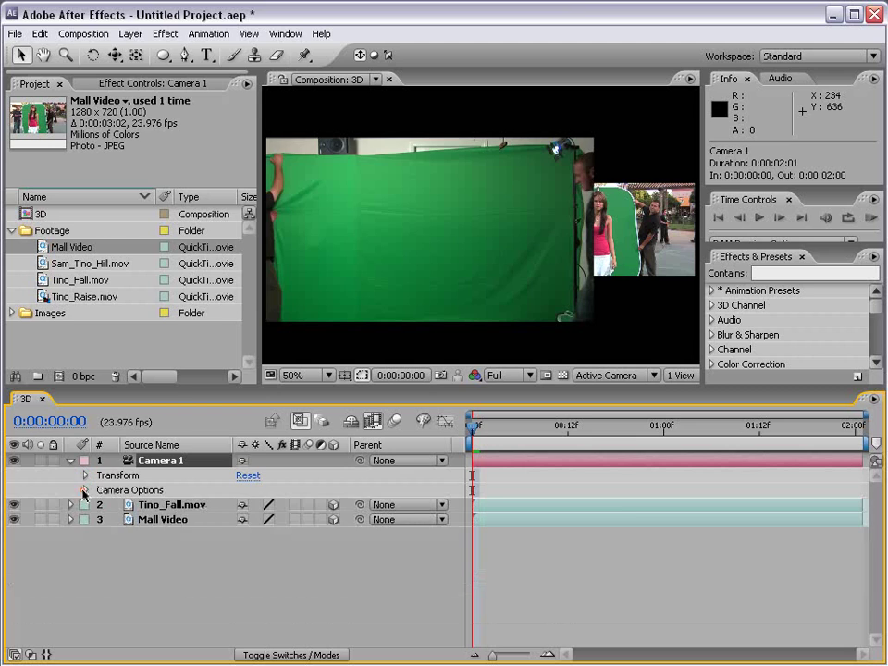
pyautogui.click(84, 490)
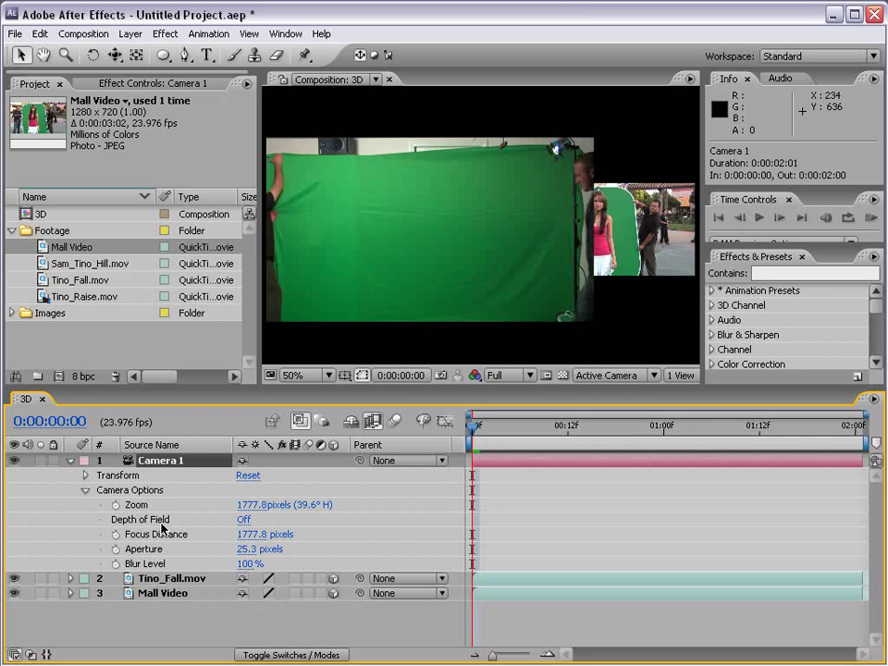
pyautogui.click(245, 520)
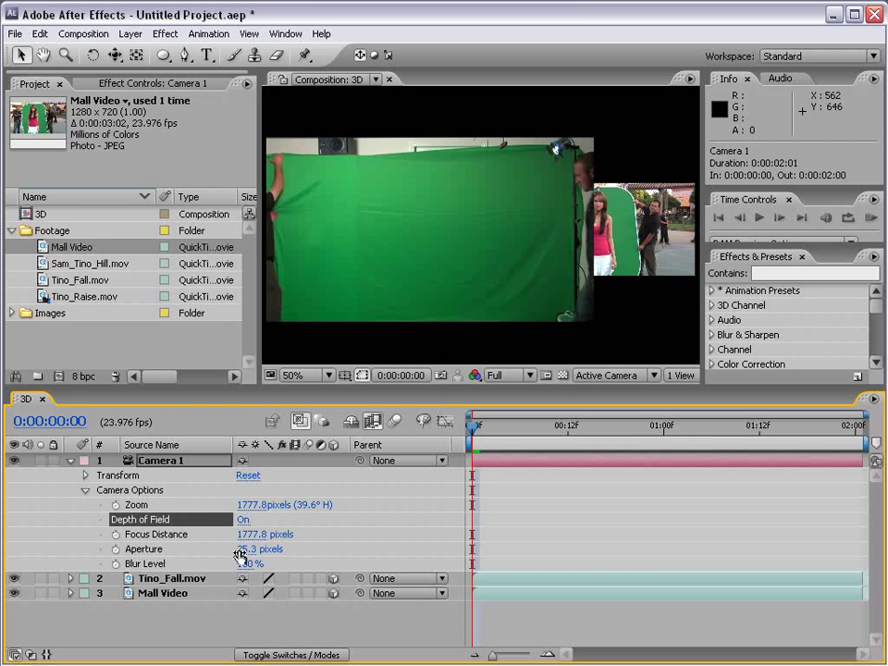
pyautogui.moveTo(238, 555)
pyautogui.mouseDown()
pyautogui.moveTo(449, 550)
pyautogui.moveTo(746, 522)
pyautogui.mouseUp()
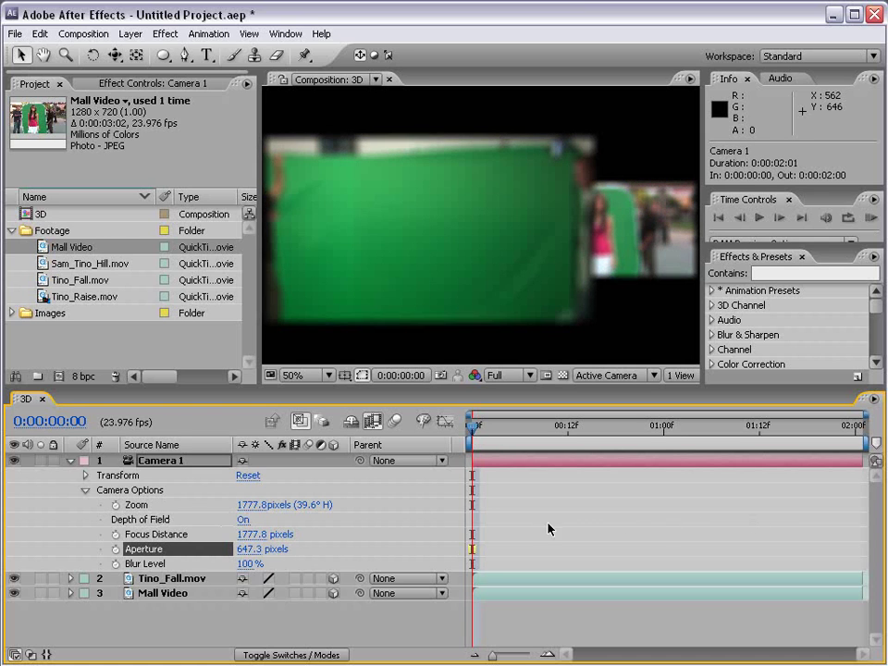
pyautogui.moveTo(270, 550); pyautogui.dragTo(412, 550)
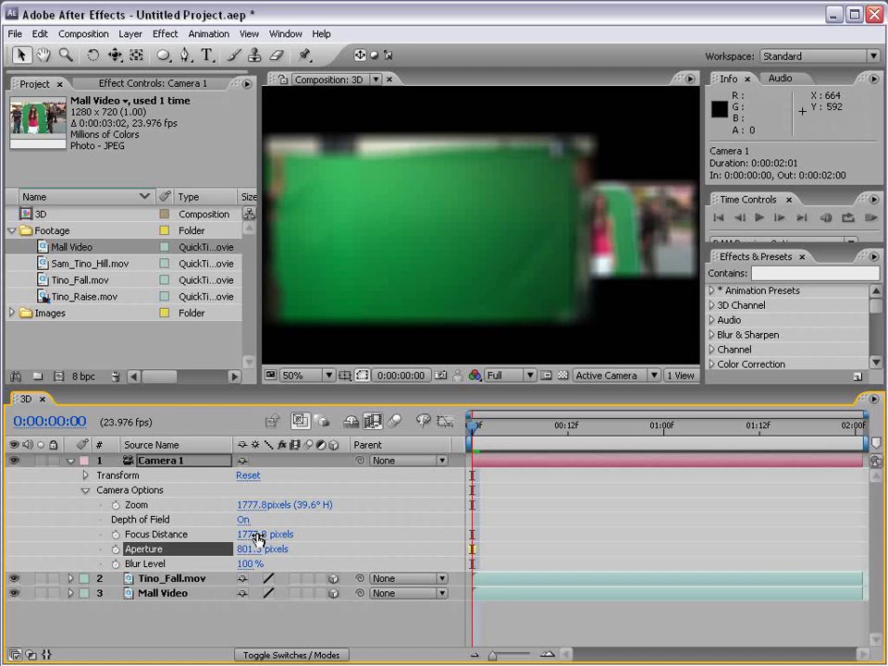
# Raise Camera 1's Focus Distance to focus on Mall Video, and lower it to 1342.8 pixels to focus on Tino_Fall.mov
pyautogui.moveTo(254, 535); pyautogui.dragTo(803, 532)
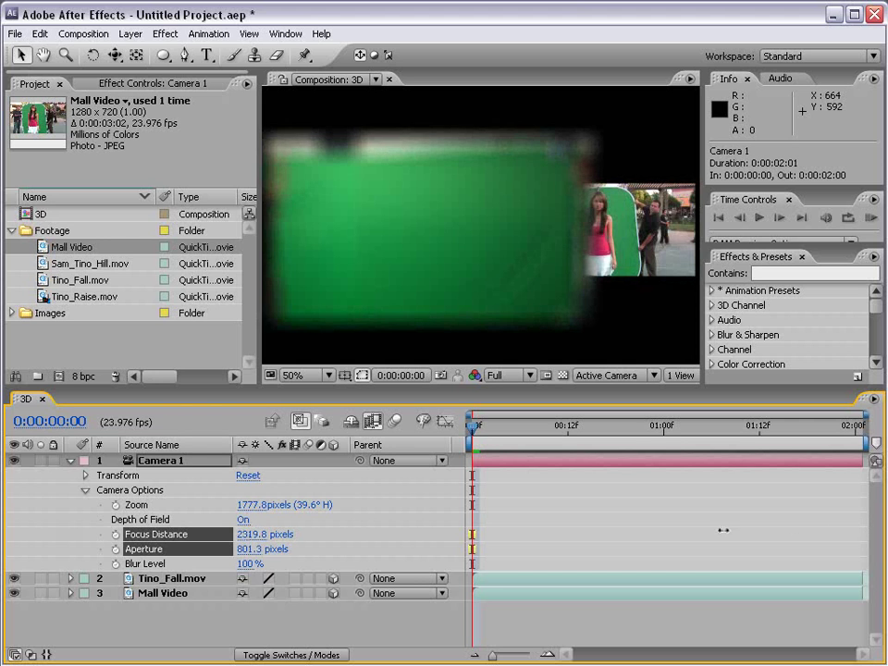
pyautogui.moveTo(723, 530); pyautogui.dragTo(205, 554)
pyautogui.moveTo(248, 544)
pyautogui.mouseDown()
pyautogui.moveTo(208, 544)
pyautogui.moveTo(234, 544)
pyautogui.mouseUp()
# At about one second, set Camera 1's Focus Distance to 2328.8 pixels and turn its Depth of Field off
pyautogui.moveTo(537, 435); pyautogui.dragTo(664, 436)
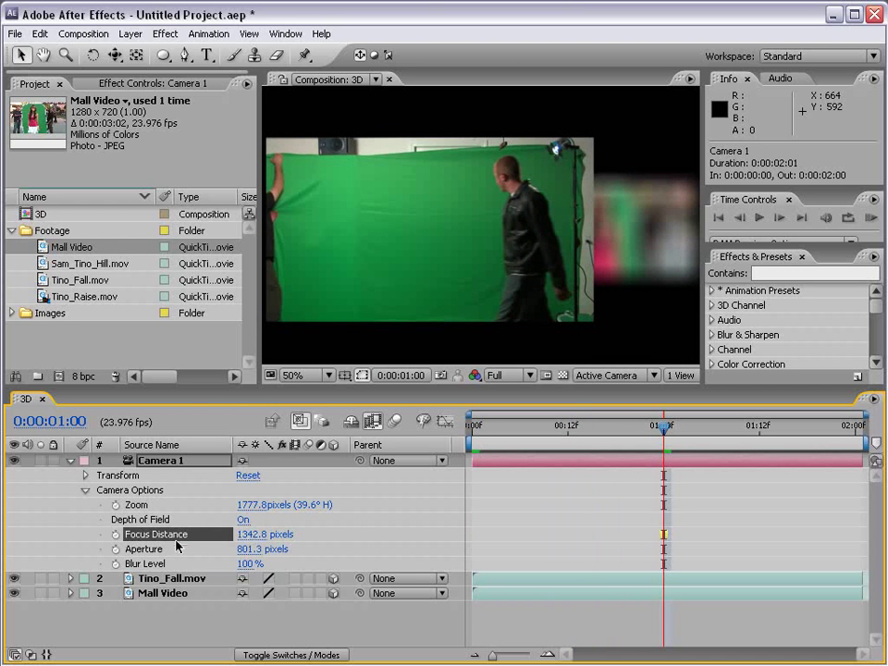
pyautogui.moveTo(243, 535); pyautogui.dragTo(156, 523)
pyautogui.click(244, 519)
pyautogui.press('pagedown')
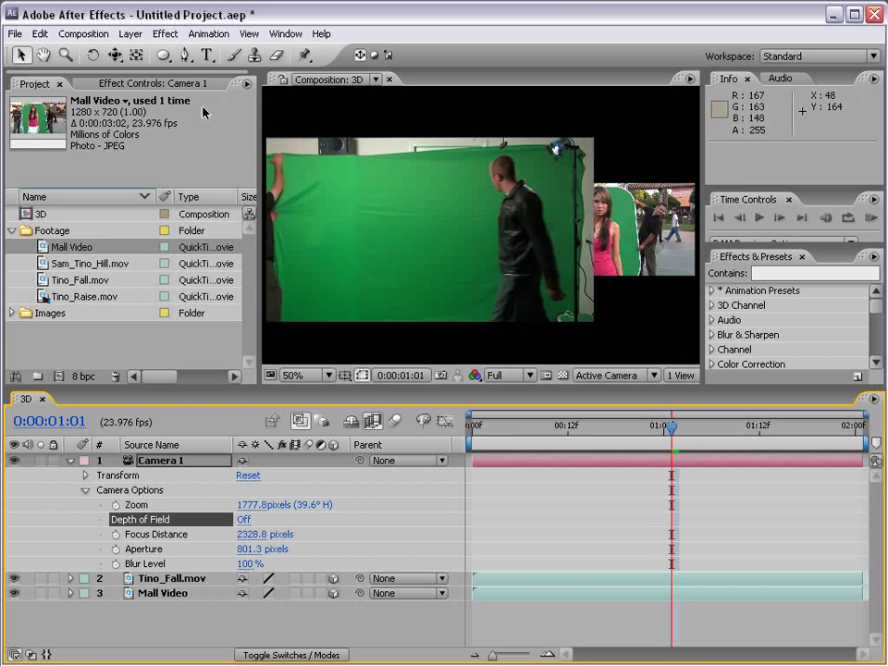
# Create a new black solid layer in the 3D composition
pyautogui.click(131, 33)
pyautogui.moveTo(144, 52)
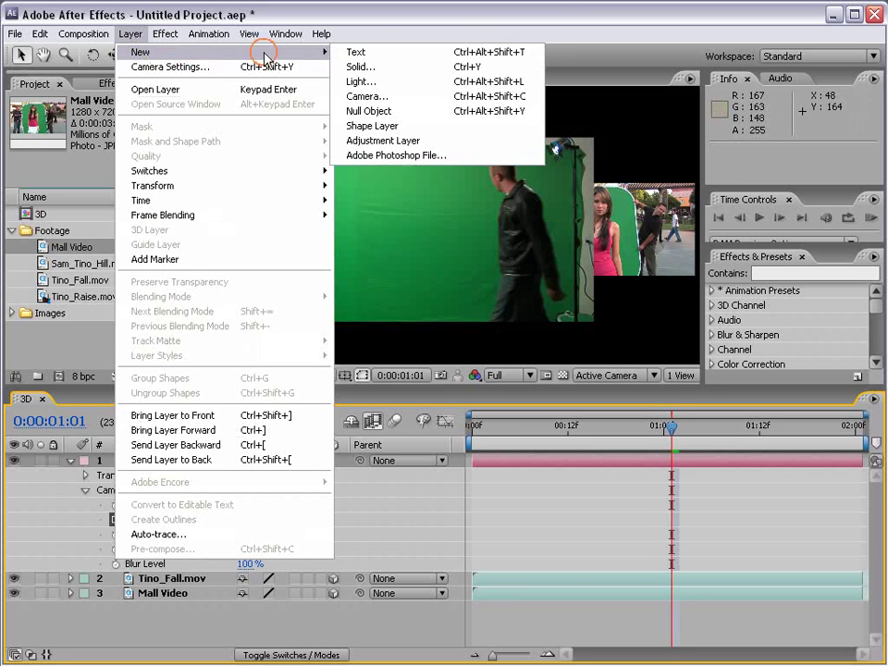
pyautogui.click(384, 68)
pyautogui.click(607, 554)
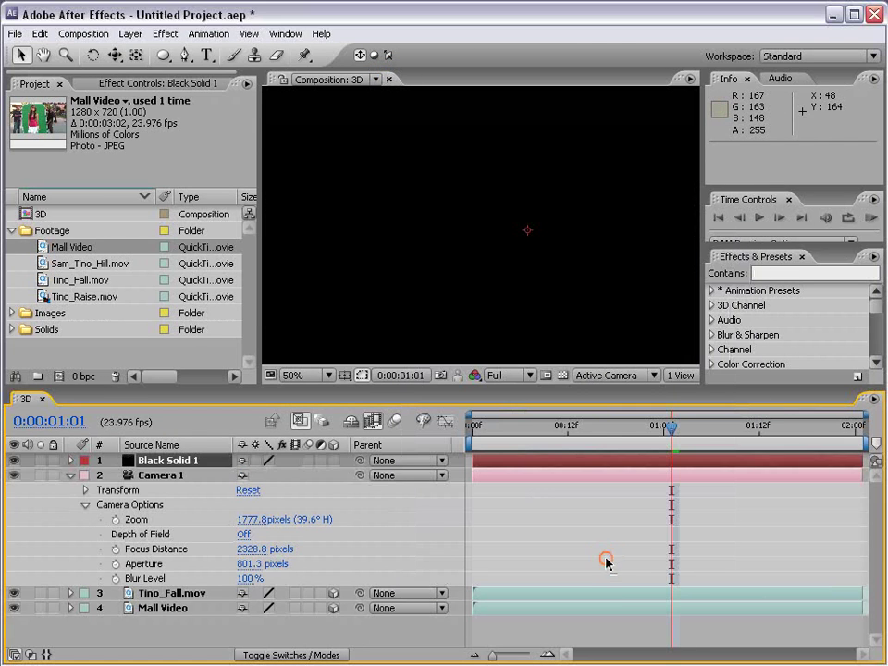
# Find the CC Particle World effect by searching for "particl" and apply it to the black solid
pyautogui.click(782, 273)
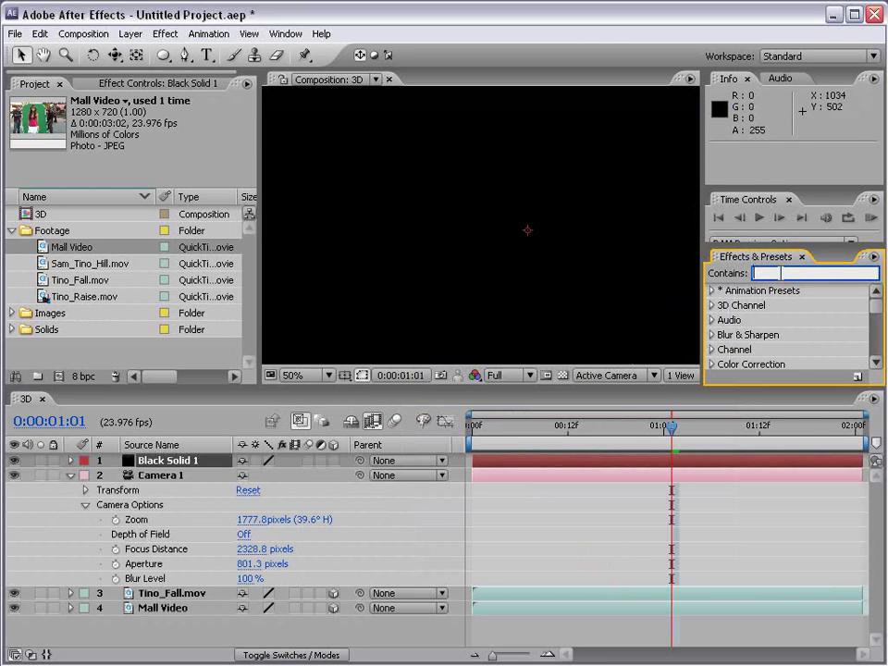
pyautogui.write('particl')
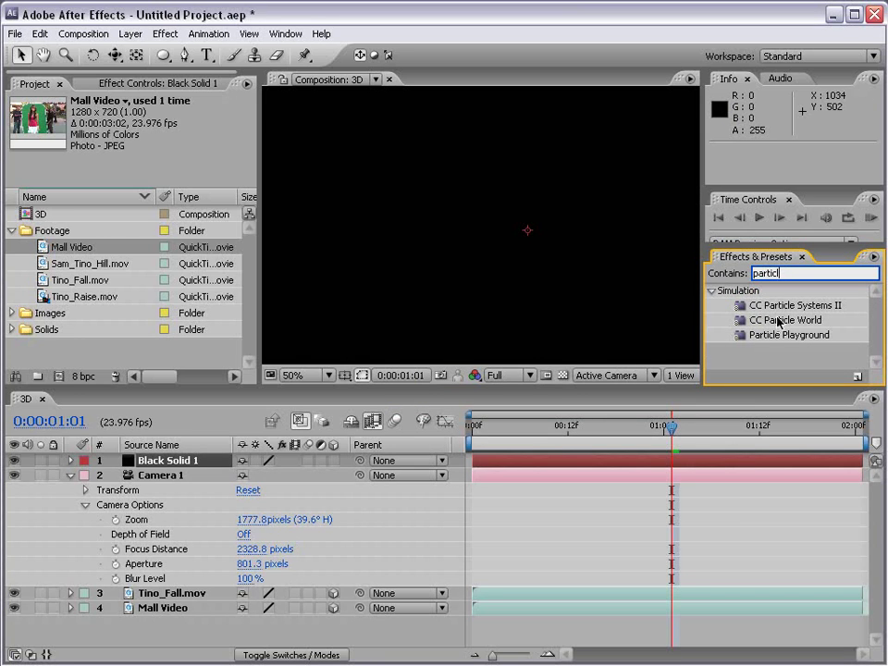
pyautogui.moveTo(788, 322); pyautogui.dragTo(169, 462)
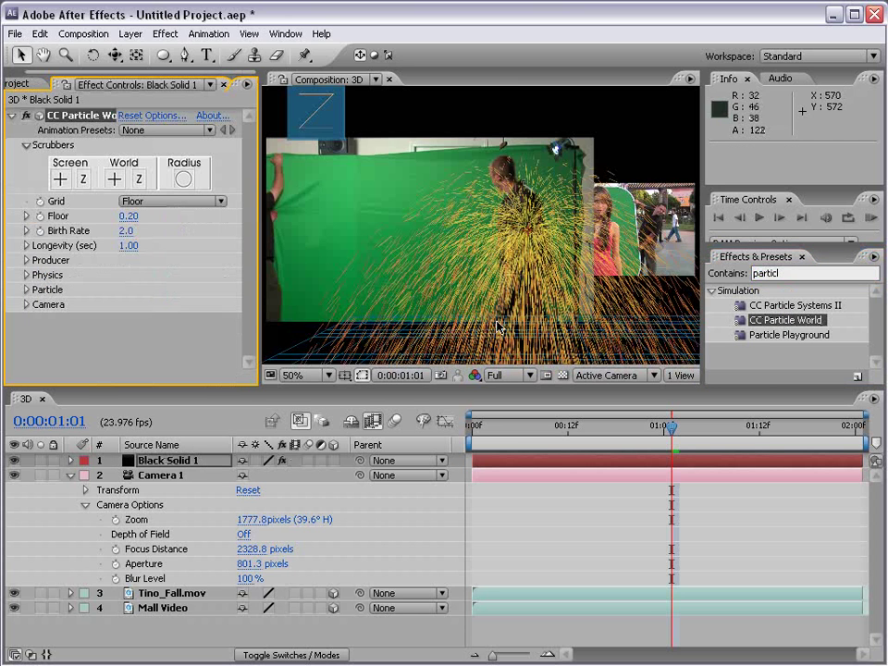
pyautogui.scroll(-2, 532, 260)
pyautogui.scroll(2, 532, 260)
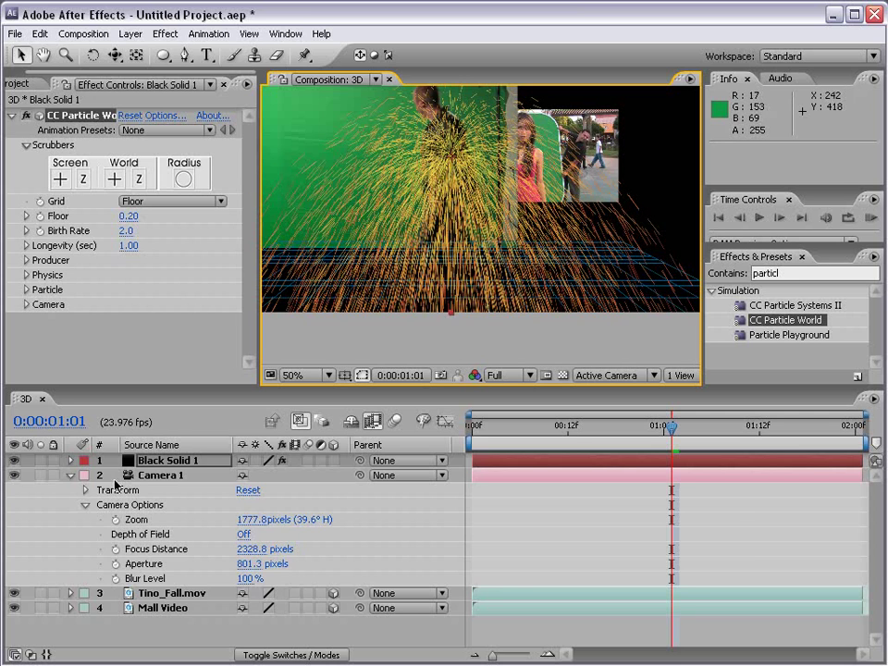
# Collapse Camera 1's properties and orbit the camera around the particles to about position 1431.3, 236.0, 1587.1, viewing the clips from behind
pyautogui.click(162, 475)
pyautogui.click(70, 474)
pyautogui.click(148, 461)
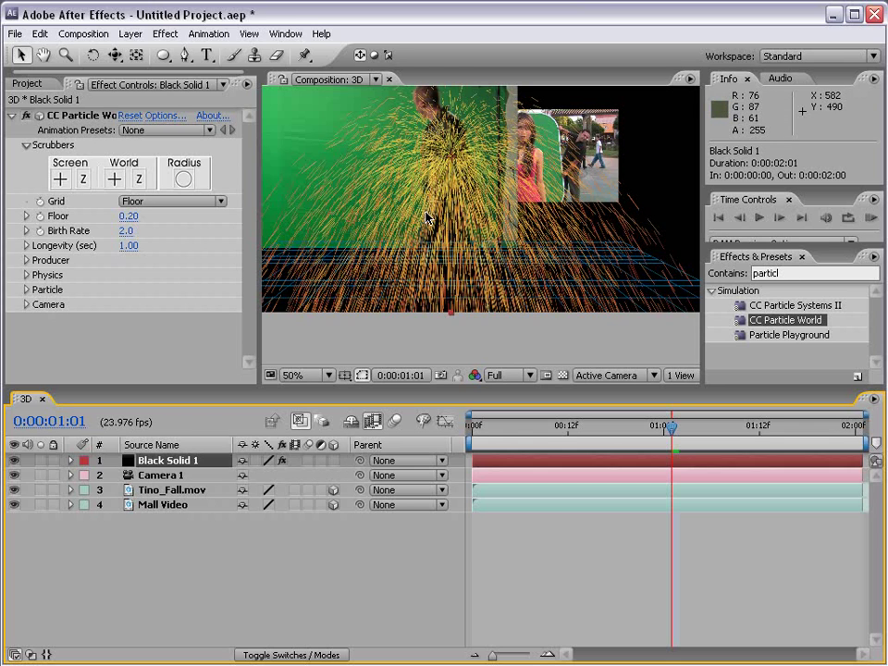
pyautogui.moveTo(115, 54); pyautogui.dragTo(154, 56)
pyautogui.moveTo(430, 152); pyautogui.dragTo(497, 211)
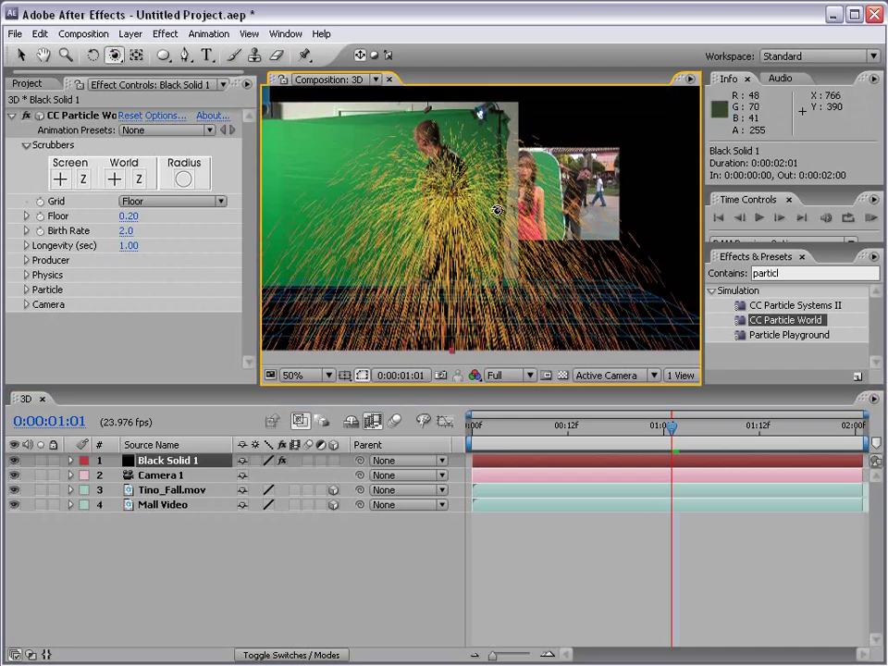
pyautogui.moveTo(582, 212); pyautogui.dragTo(415, 227)
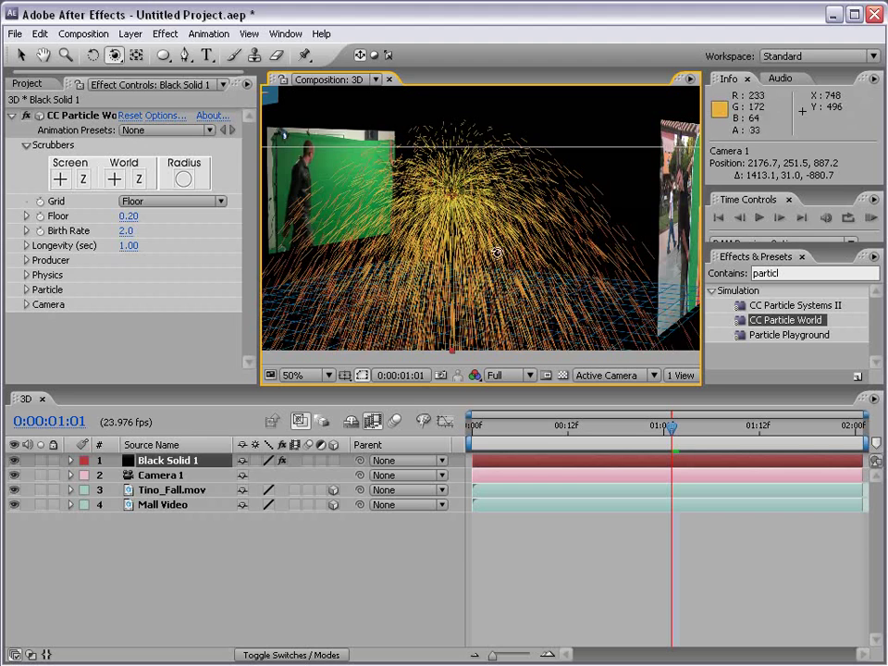
pyautogui.moveTo(493, 256); pyautogui.dragTo(419, 303)
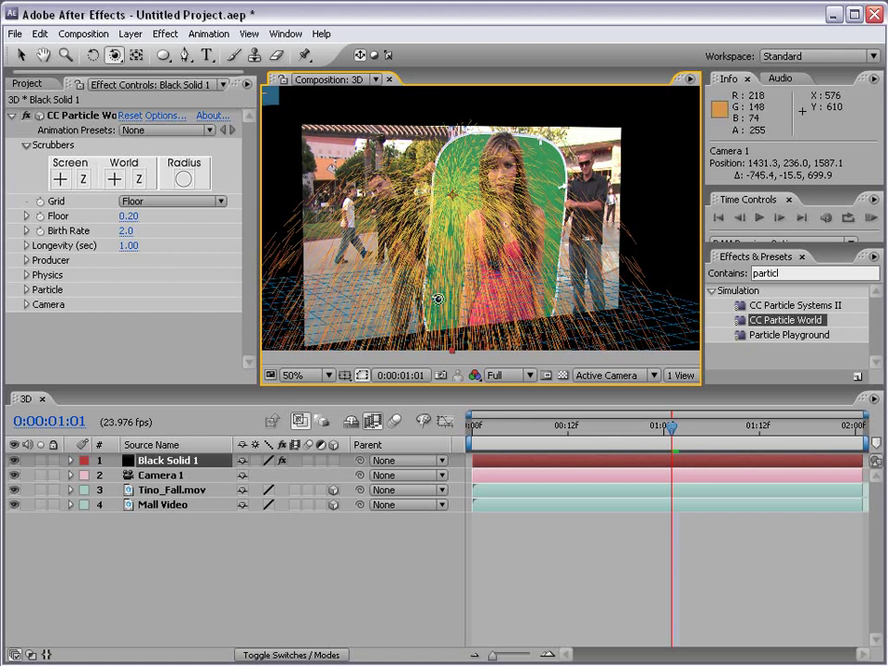
# Move Mall Video to the top of the layer order and orbit Camera 1 to about position 486.1, 158.7, 1759.6
pyautogui.moveTo(157, 505); pyautogui.dragTo(148, 460)
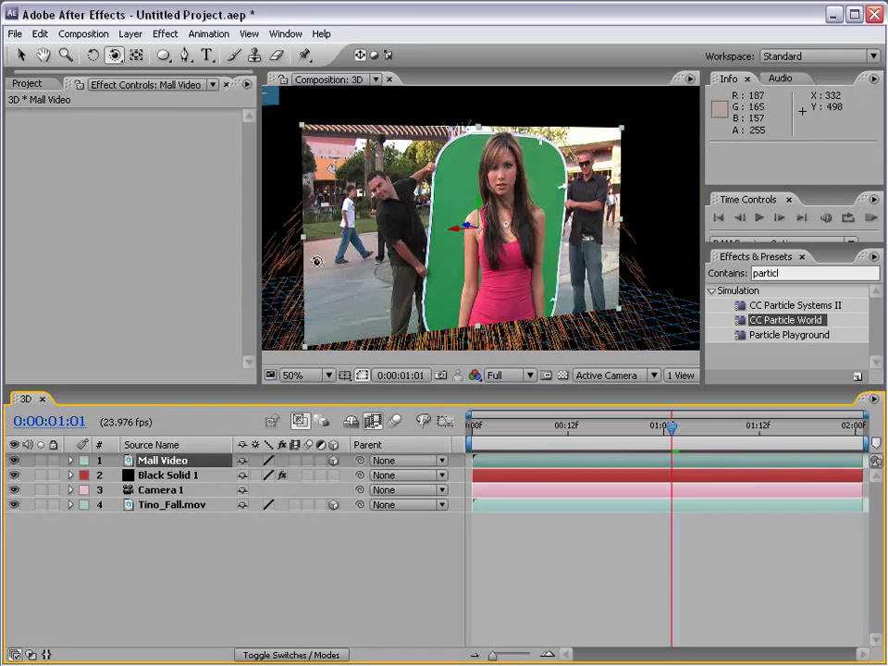
pyautogui.moveTo(319, 256); pyautogui.dragTo(582, 234)
pyautogui.scroll(-2, 420, 218)
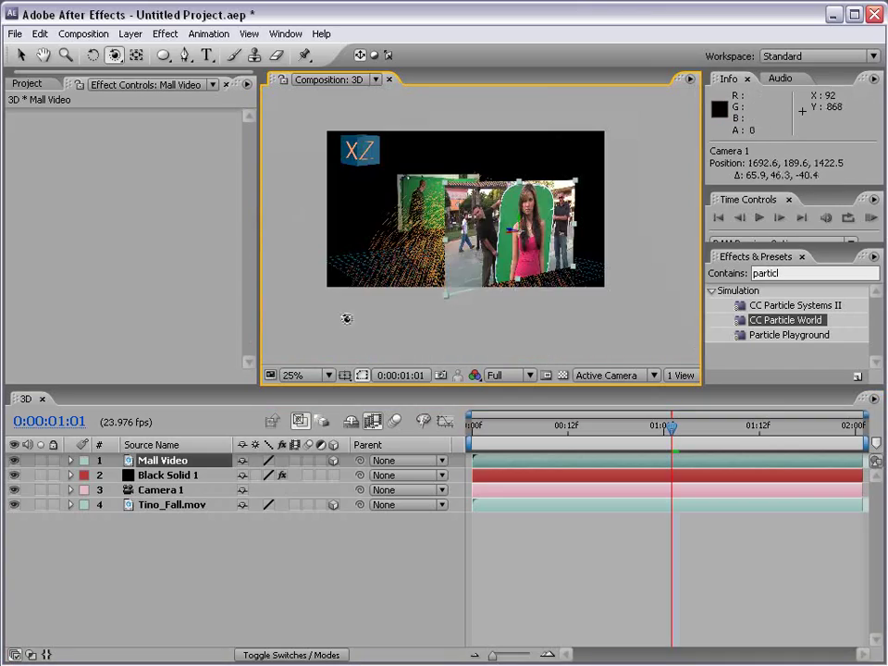
pyautogui.scroll(2, 476, 224)
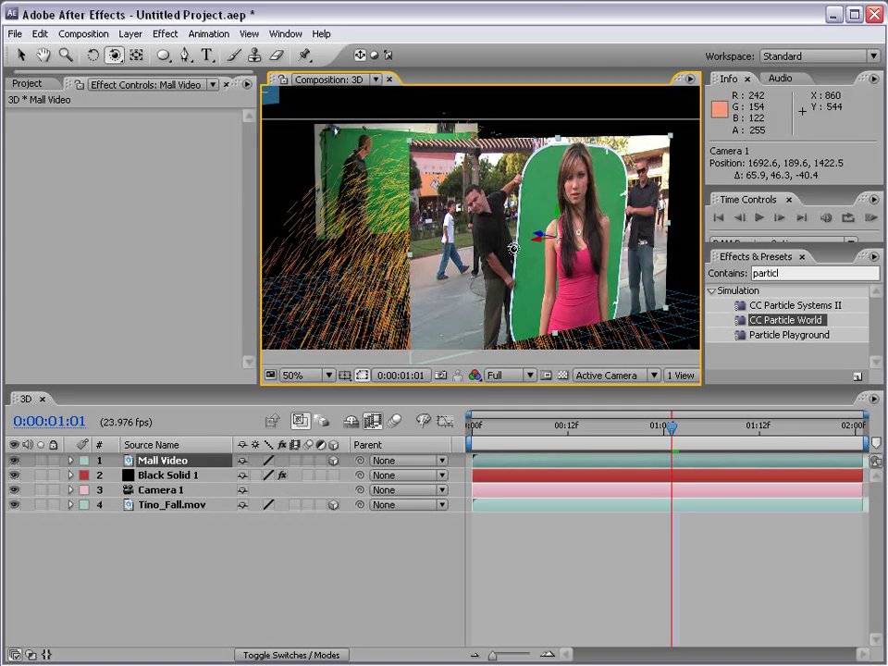
pyautogui.moveTo(312, 152); pyautogui.dragTo(330, 201)
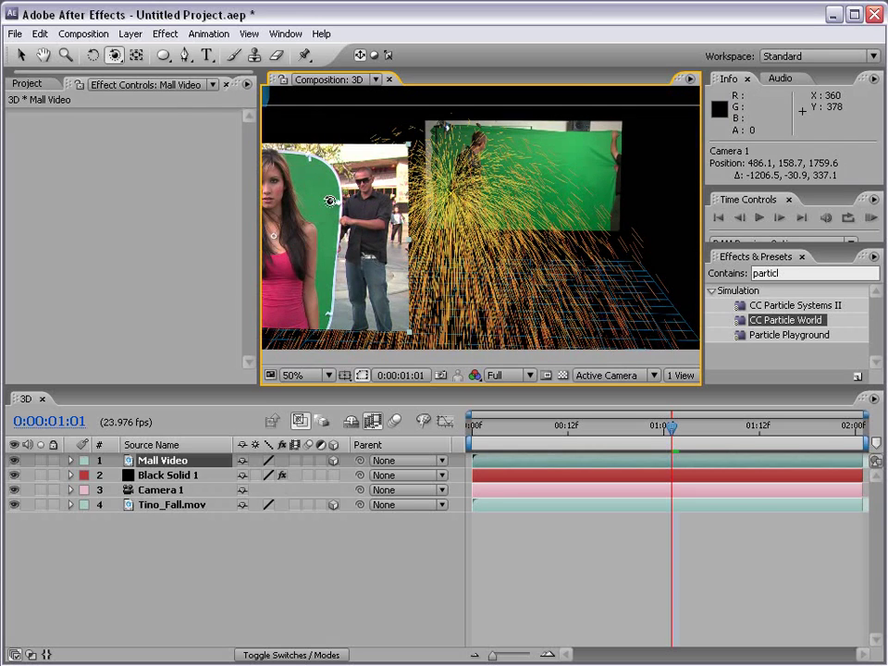